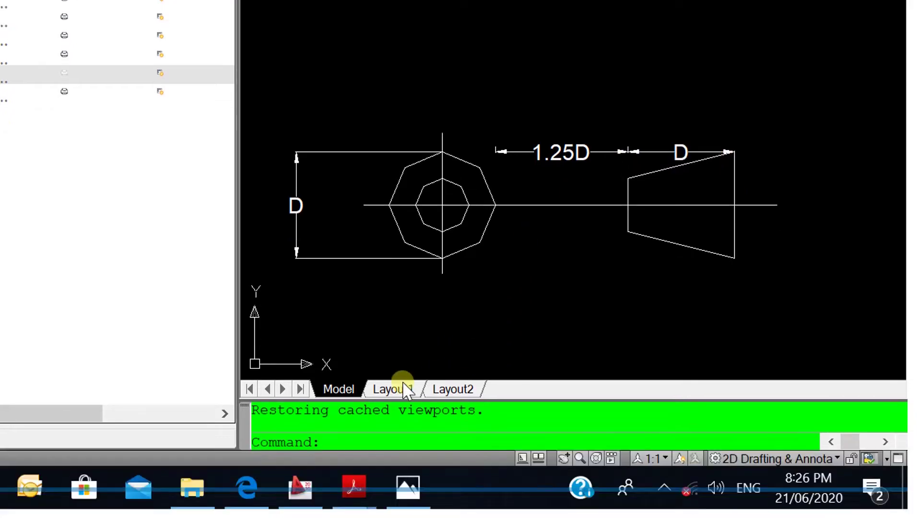
# - Switch from model space to Layout1 and examine its sheet and title block
pyautogui.moveTo(399, 449)
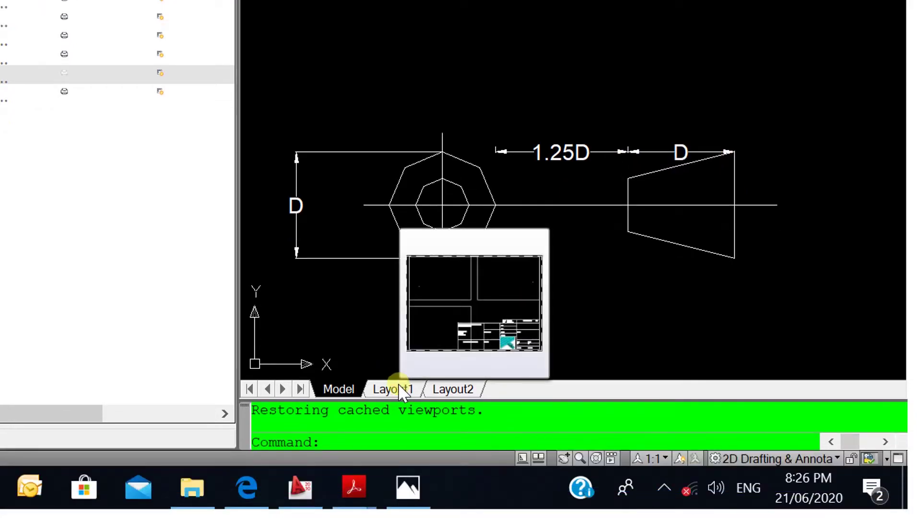
pyautogui.moveTo(391, 389)
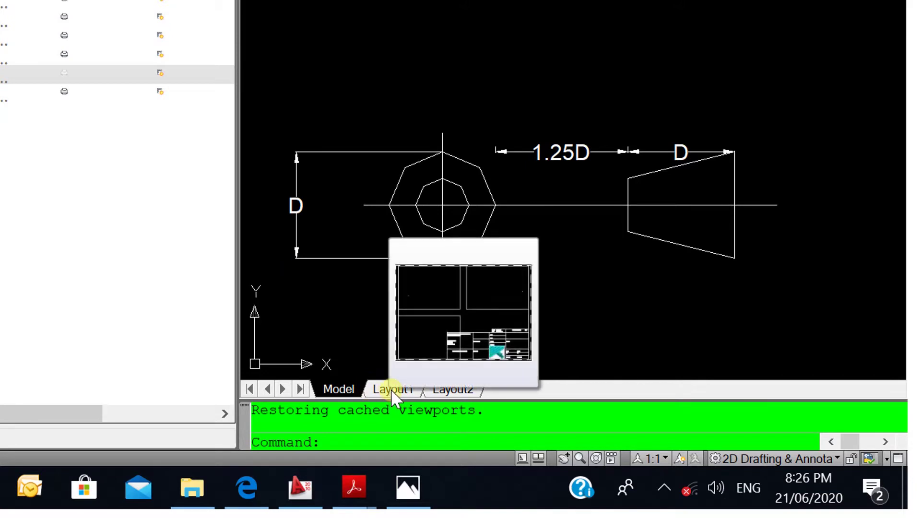
pyautogui.click(390, 389)
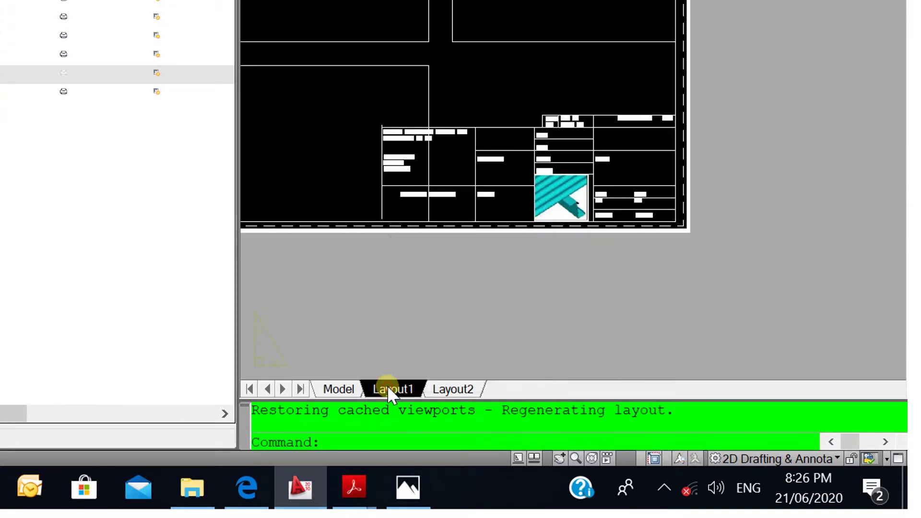
pyautogui.scroll(-2, 528, 249)
pyautogui.scroll(1, 534, 257)
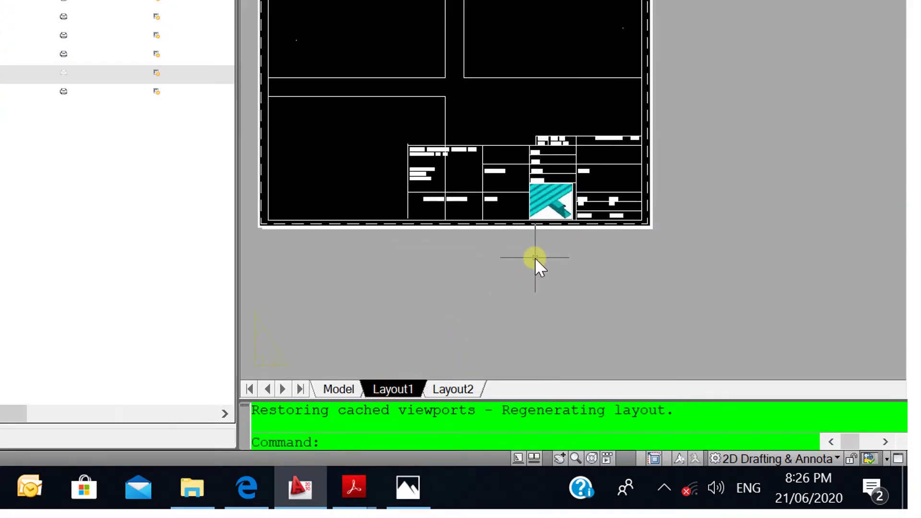
pyautogui.scroll(1, 486, 149)
pyautogui.scroll(-1, 486, 149)
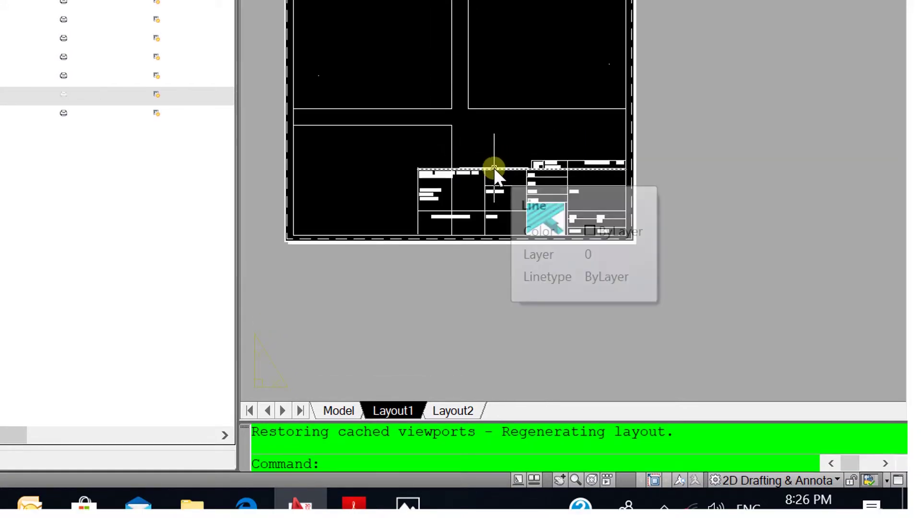
pyautogui.scroll(1, 501, 142)
pyautogui.scroll(-1, 502, 144)
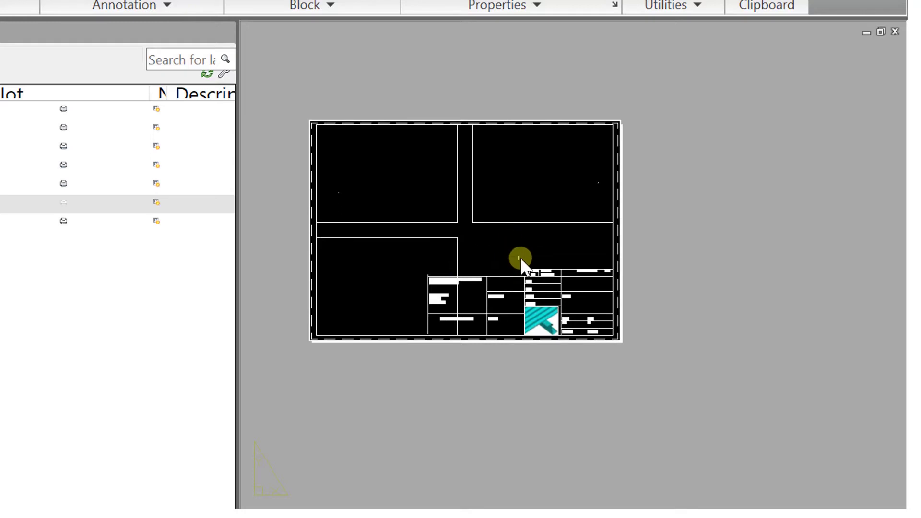
# - Measure the height of the blank title block cell above MATERIAL along its edge beside the dimension notes
pyautogui.scroll(1, 509, 281)
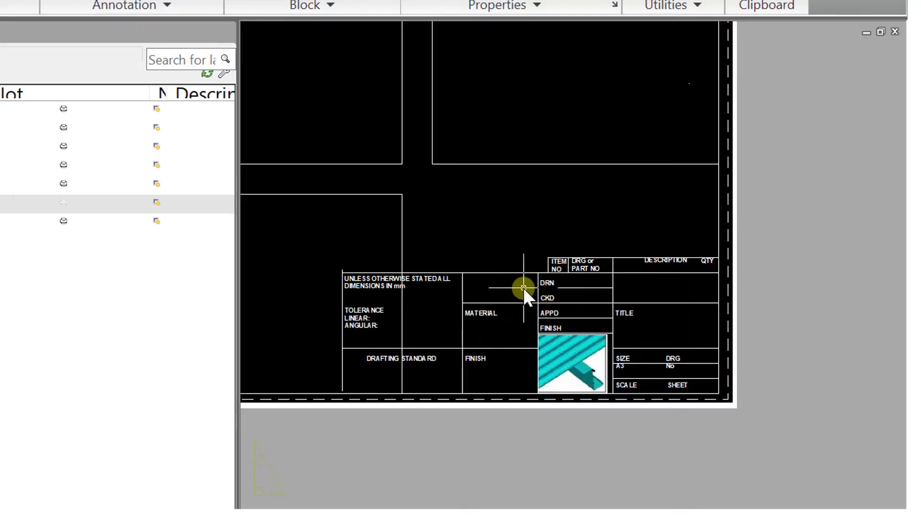
pyautogui.scroll(1, 481, 286)
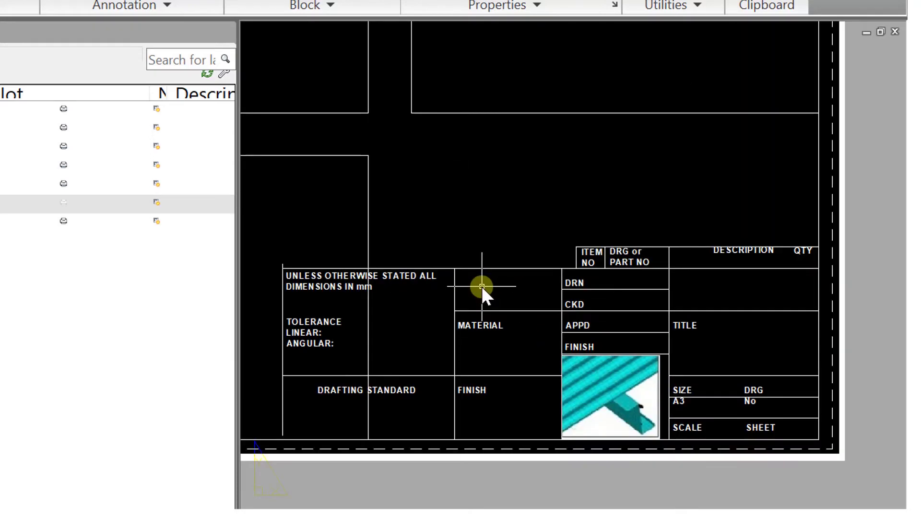
pyautogui.scroll(1, 481, 286)
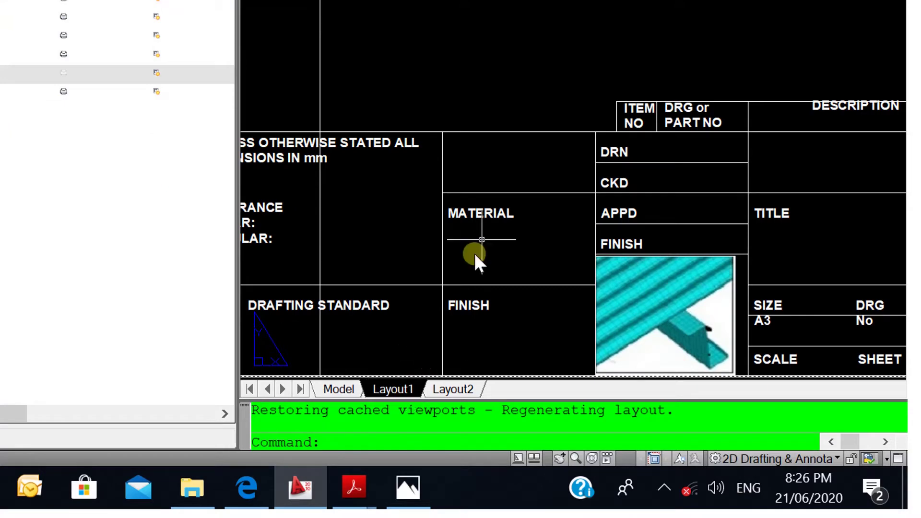
pyautogui.scroll(2, 462, 148)
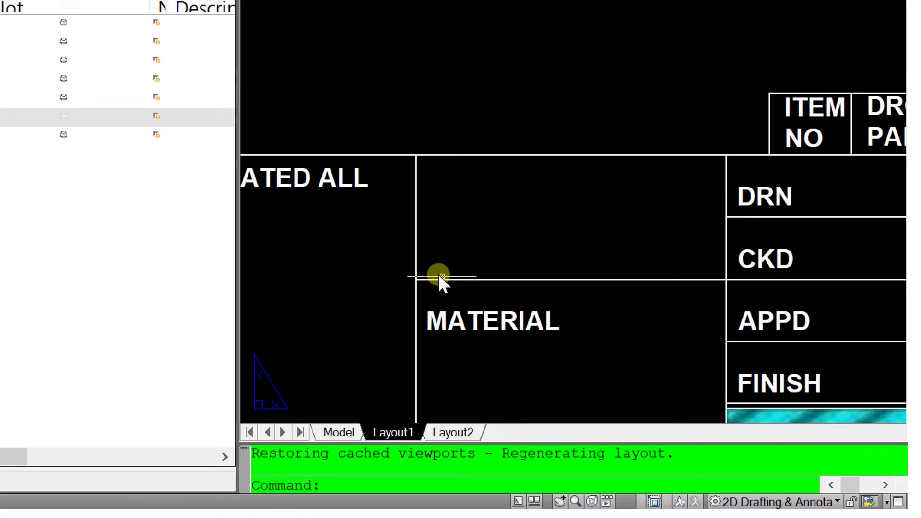
pyautogui.write('di')
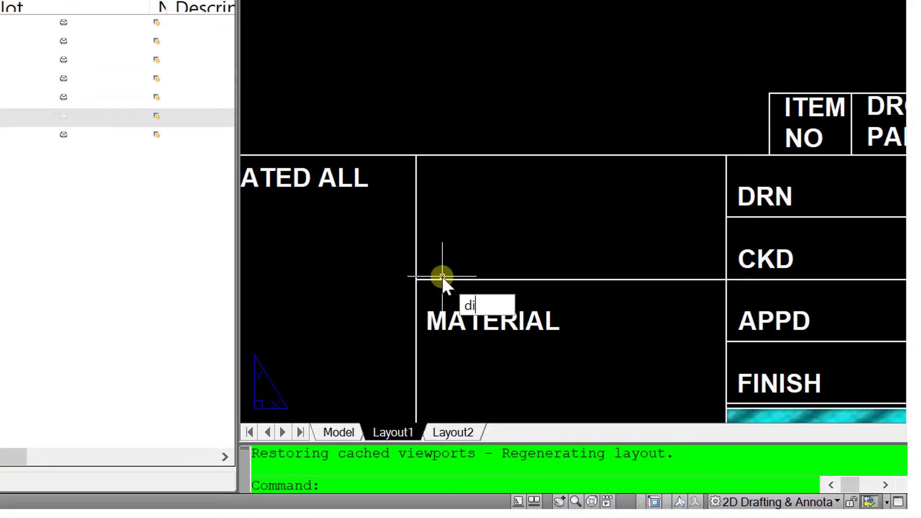
pyautogui.press('Return')
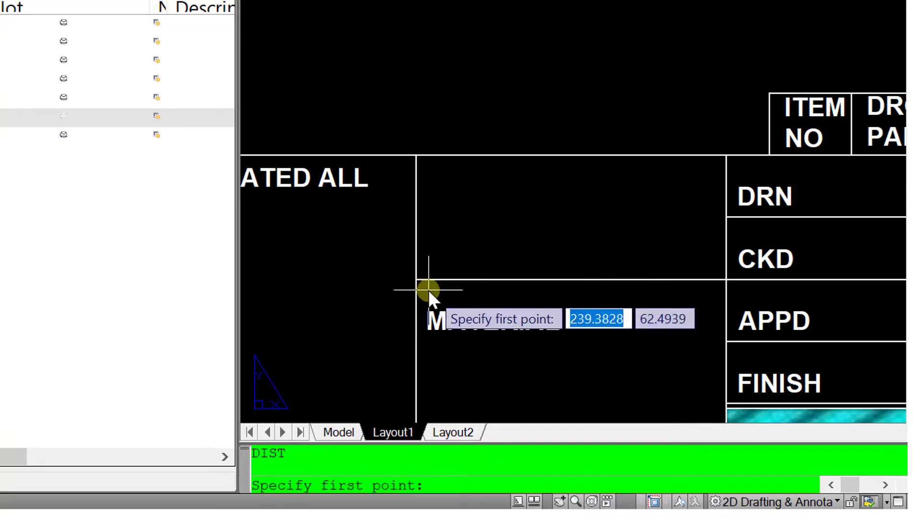
pyautogui.click(421, 281)
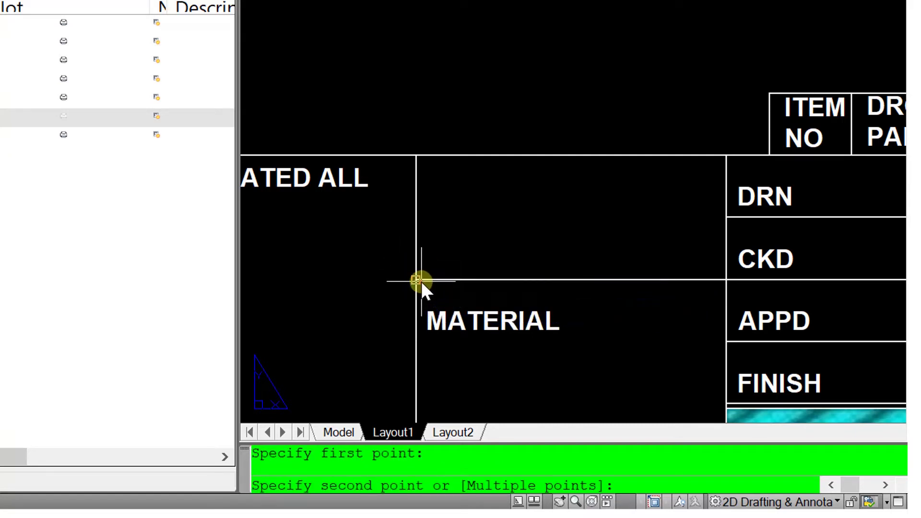
pyautogui.click(415, 157)
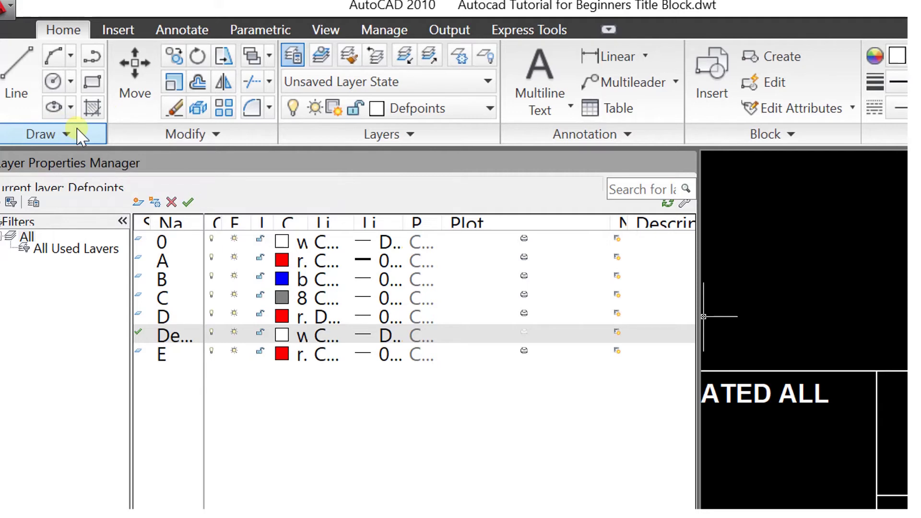
pyautogui.click(78, 135)
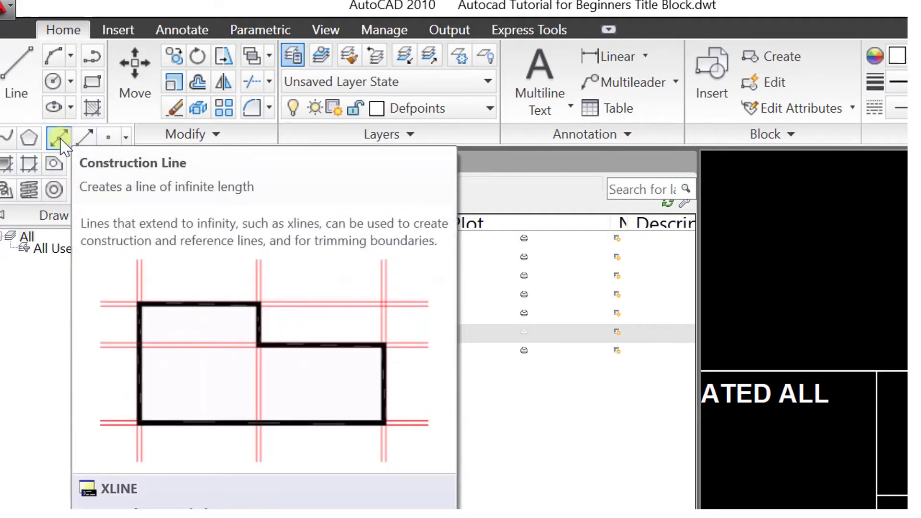
pyautogui.click(60, 140)
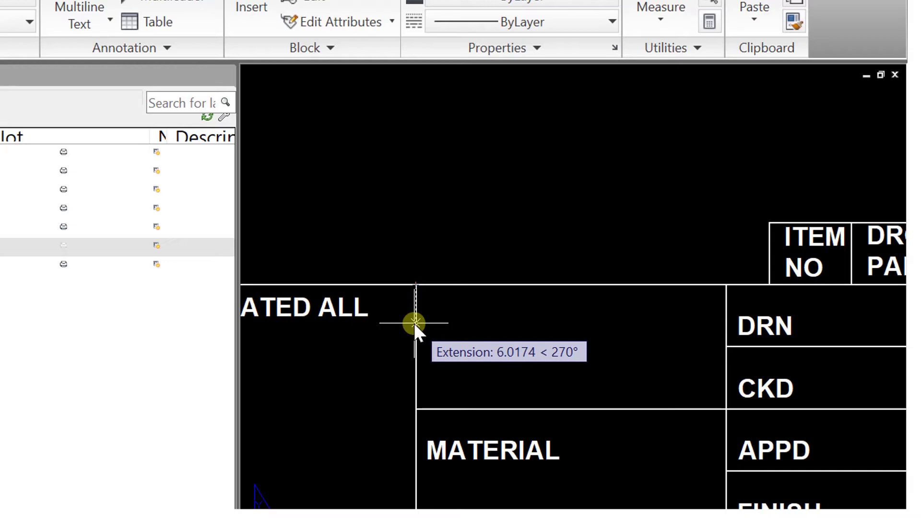
pyautogui.write('10')
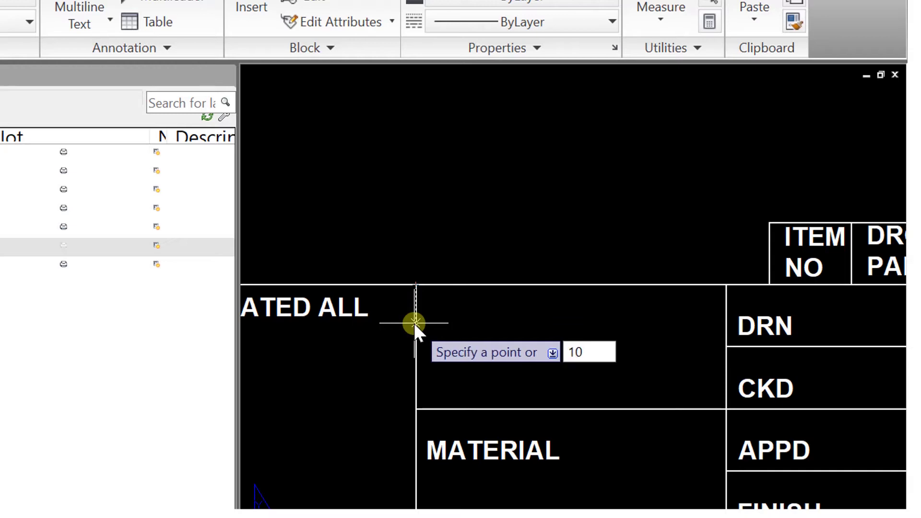
pyautogui.press('Return')
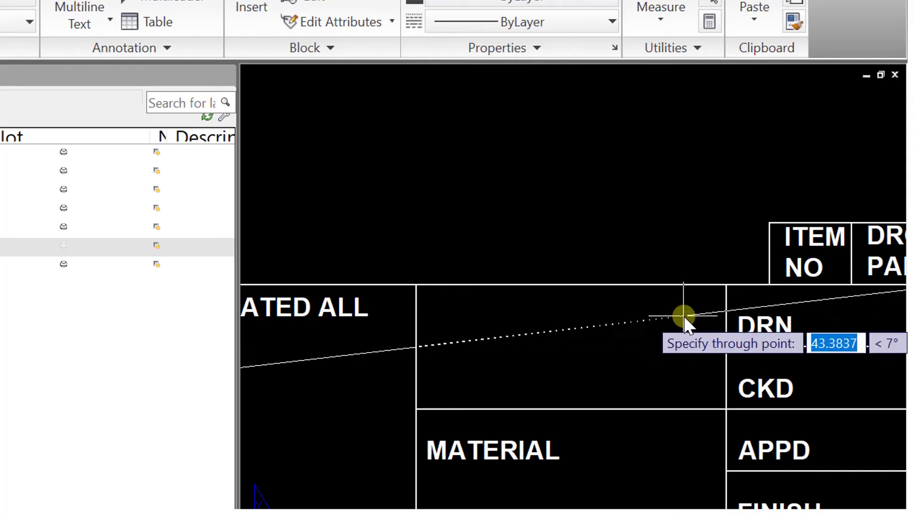
pyautogui.press('Escape')
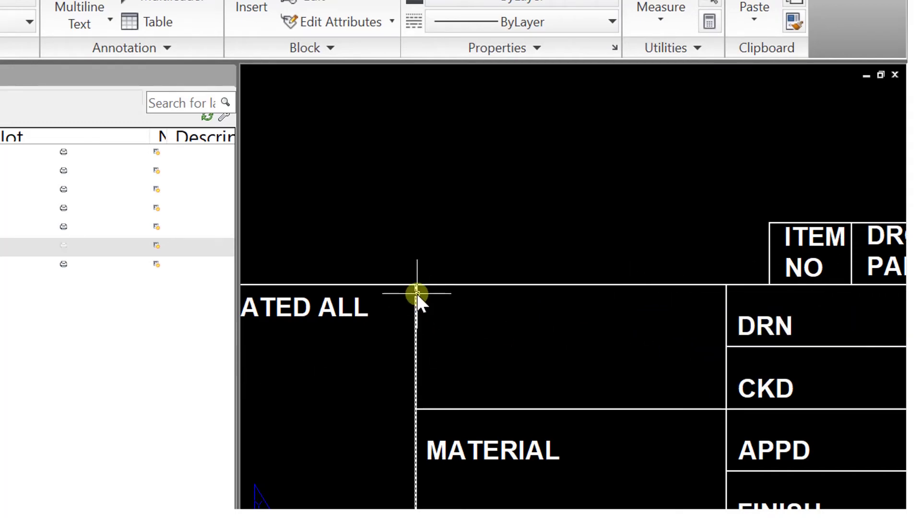
# - Draw a horizontal construction line (XLINE) 5 mm below the upper edge of the blank cell above MATERIAL
pyautogui.rightClick(438, 198)
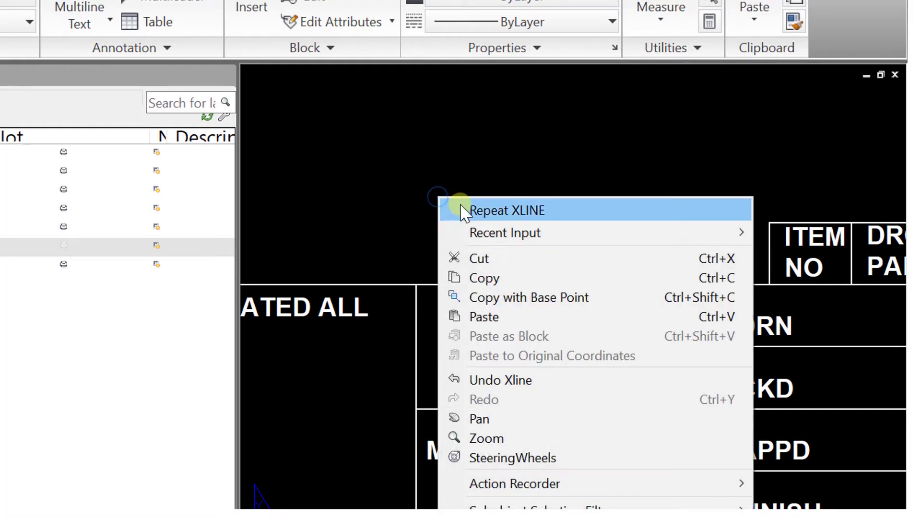
pyautogui.click(458, 206)
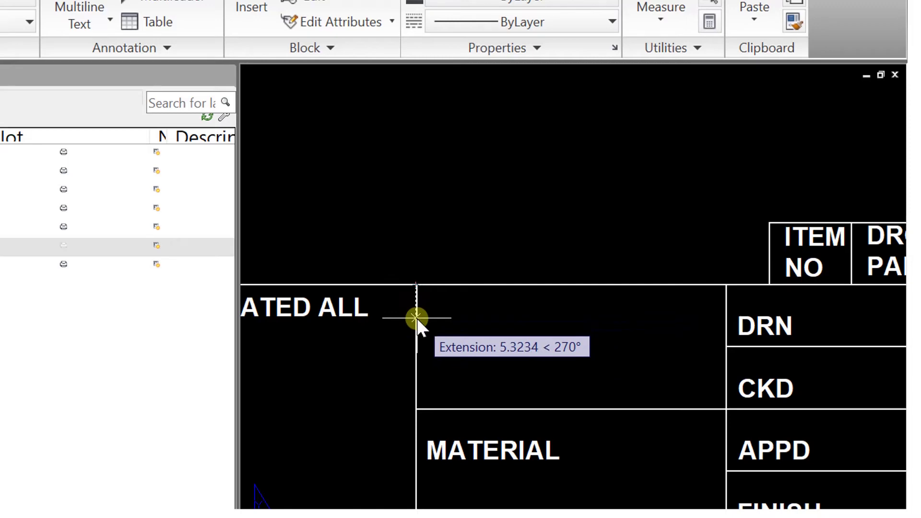
pyautogui.write('5')
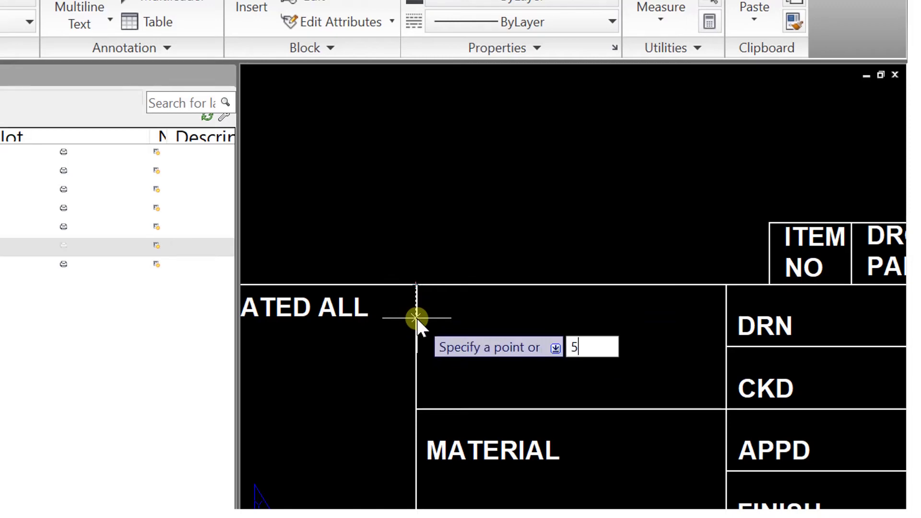
pyautogui.press('Return')
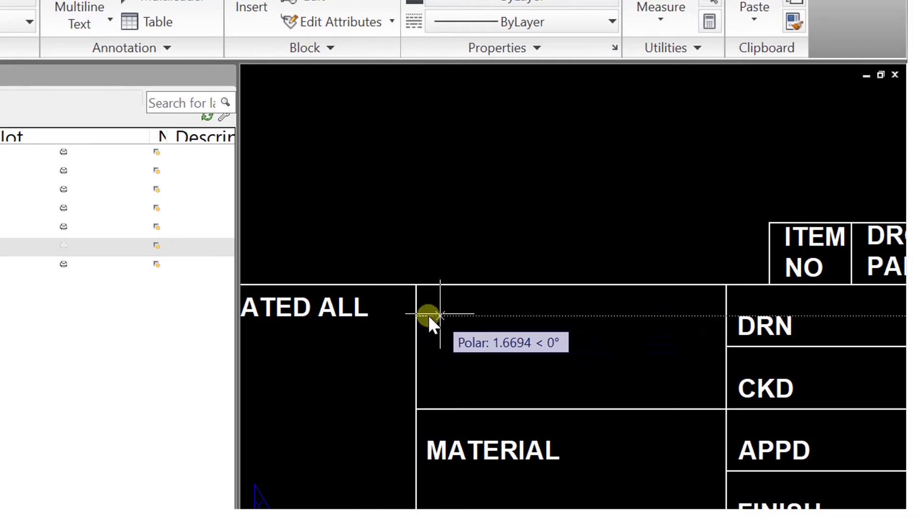
pyautogui.click(660, 316)
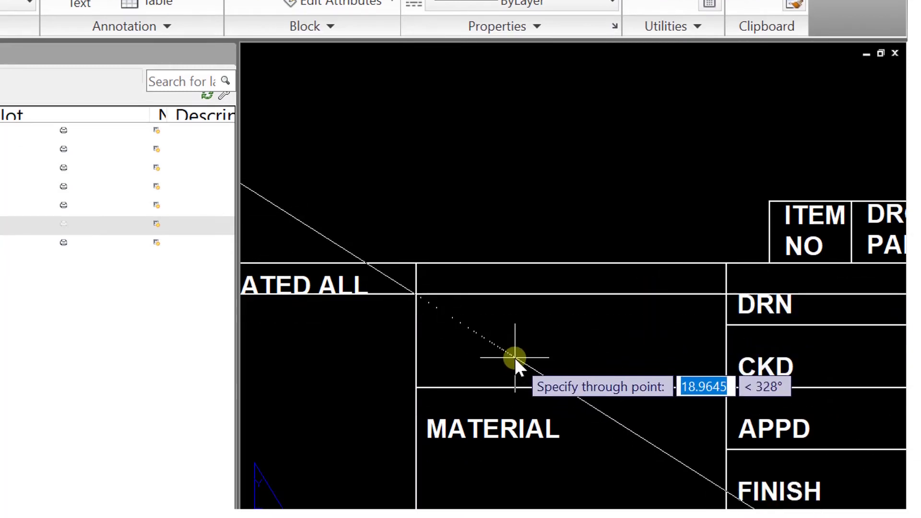
pyautogui.rightClick(522, 342)
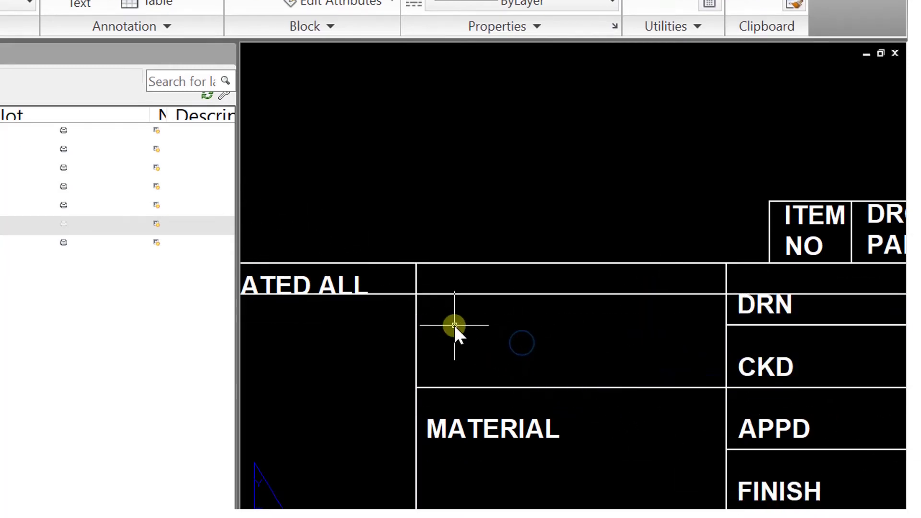
# - Offset the horizontal construction line 10 mm downward within the blank cell above MATERIAL
pyautogui.write('o')
pyautogui.press('Return')
pyautogui.write('1')
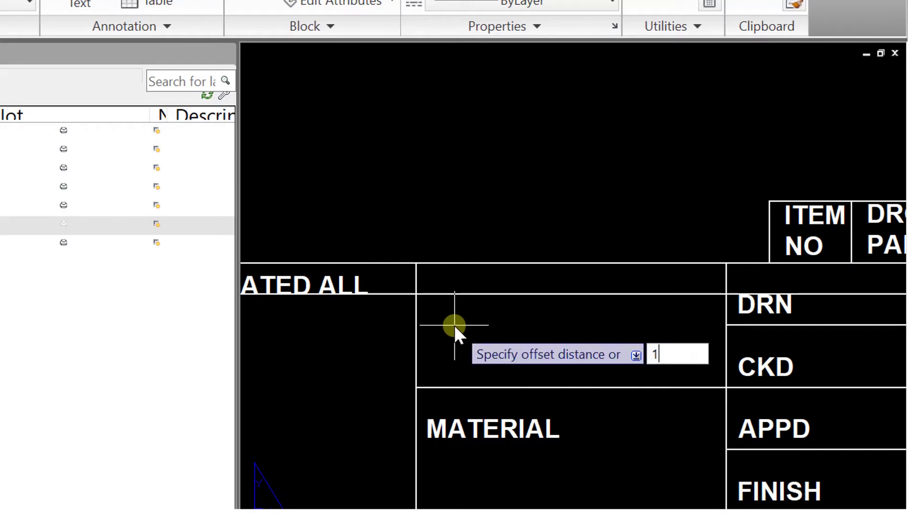
pyautogui.write('0')
pyautogui.press('Return')
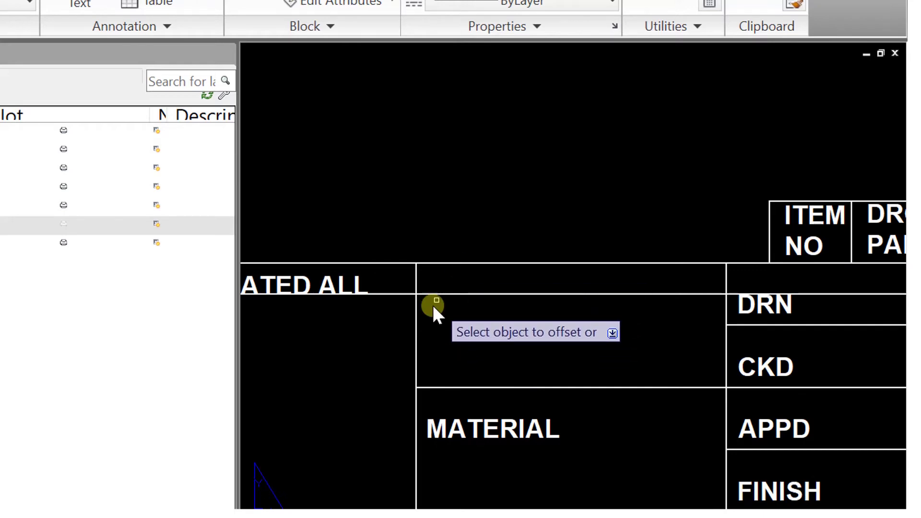
pyautogui.click(444, 293)
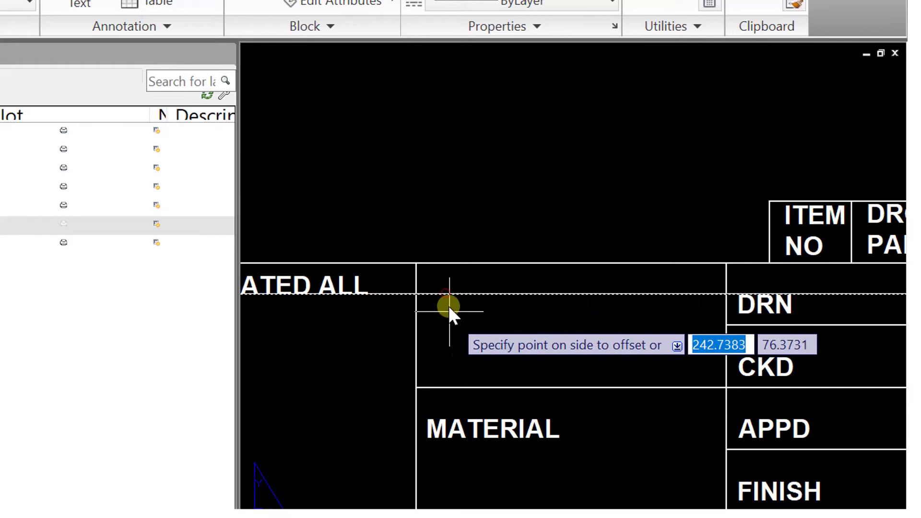
pyautogui.click(459, 339)
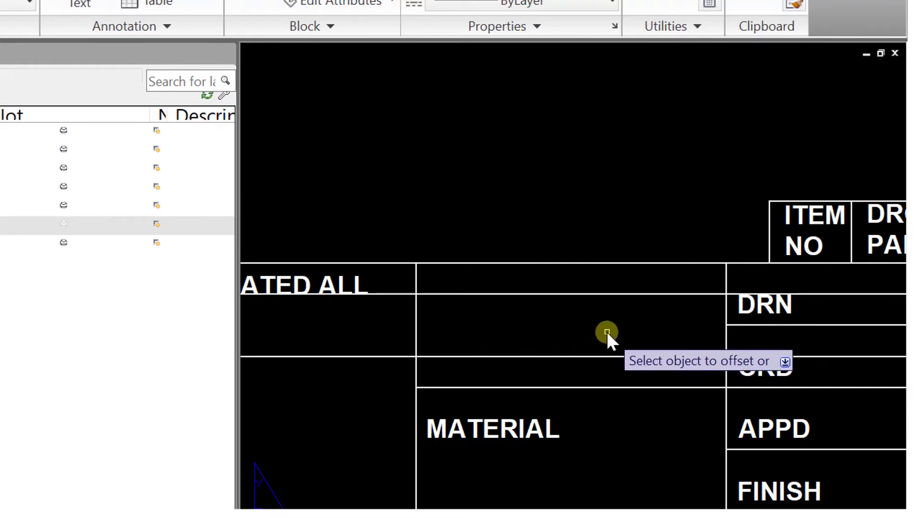
pyautogui.scroll(3, 691, 304)
pyautogui.scroll(-2, 695, 302)
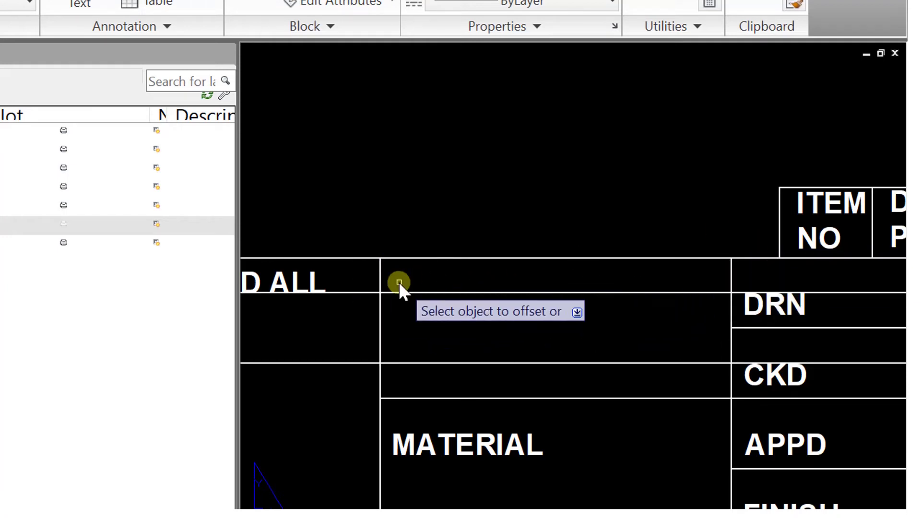
pyautogui.press('Escape')
# - Measure the width of the blank cell along its upper edge and return to the Model space projection symbol
pyautogui.write('di')
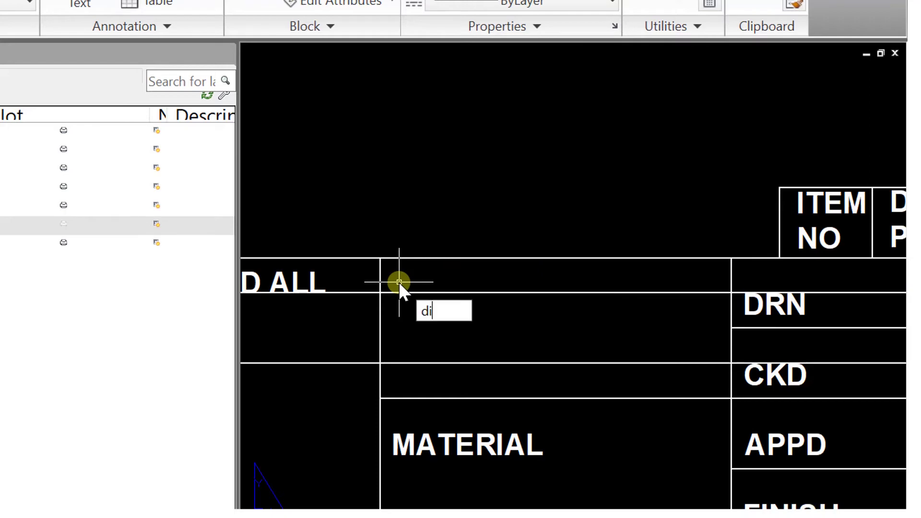
pyautogui.press('Return')
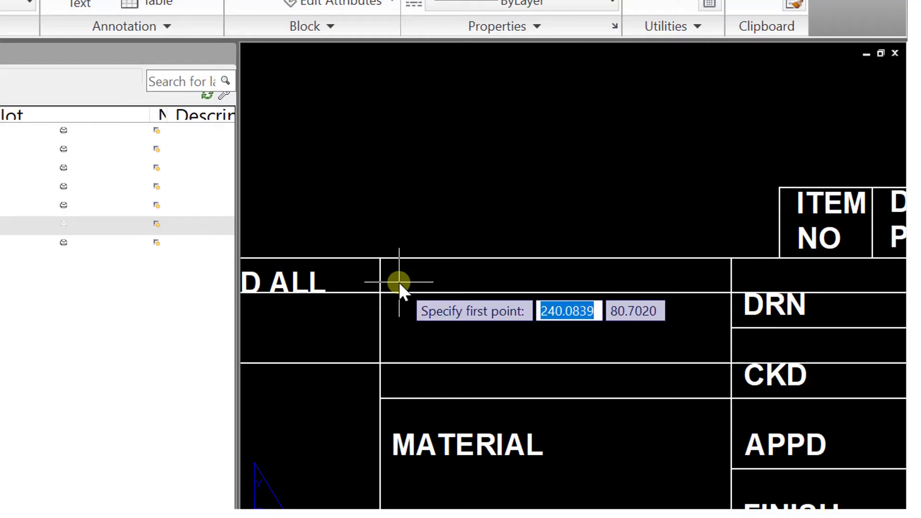
pyautogui.click(381, 258)
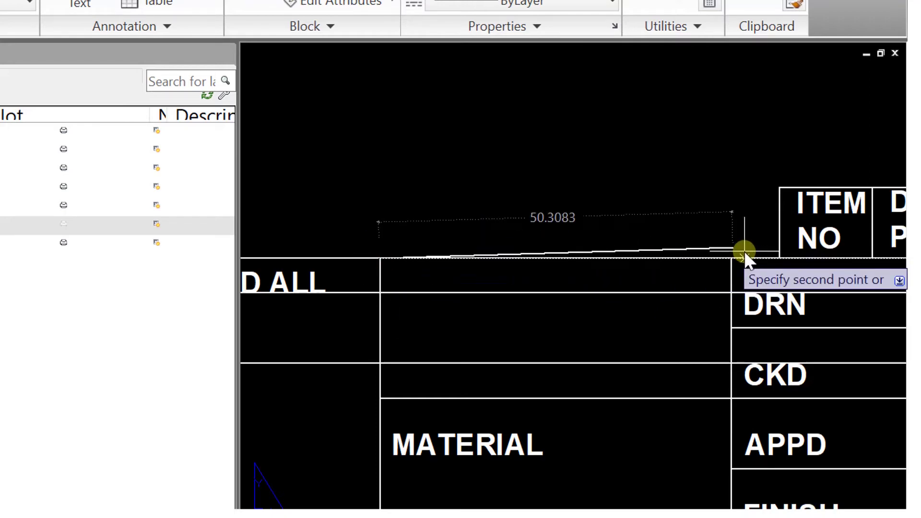
pyautogui.click(731, 259)
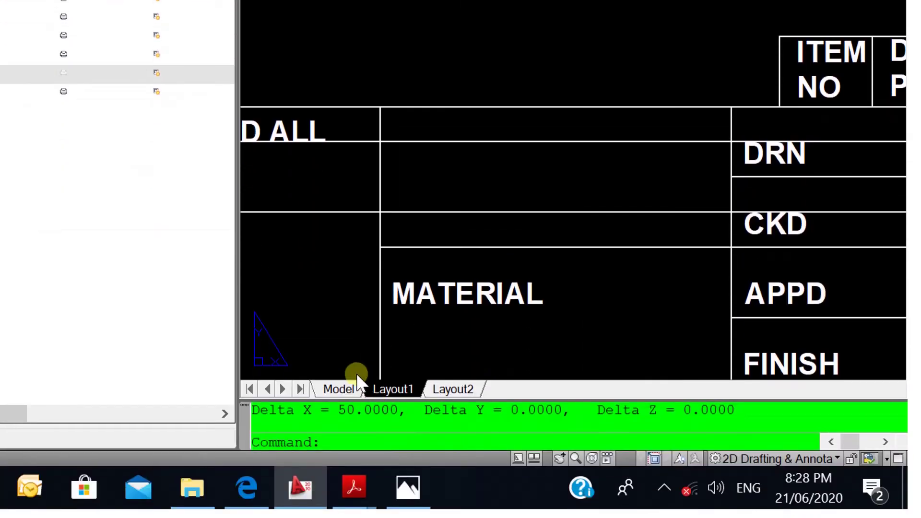
pyautogui.click(346, 390)
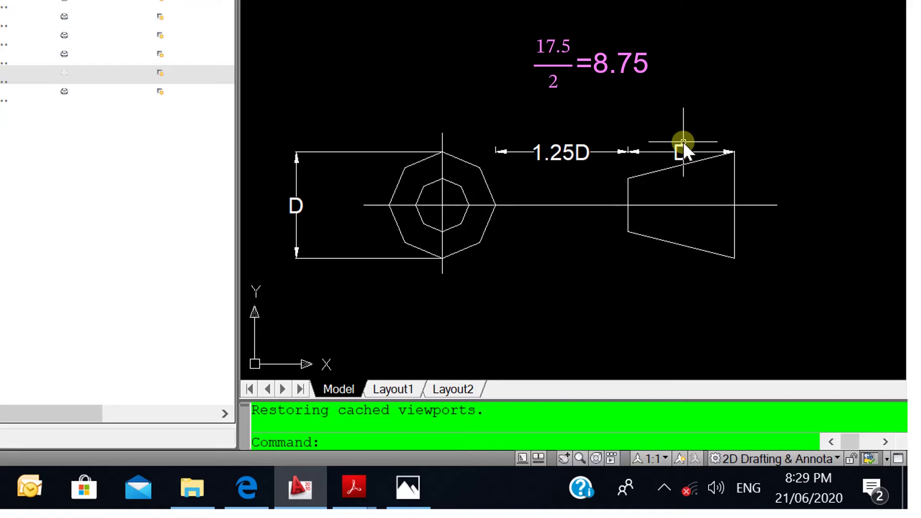
pyautogui.write('o')
pyautogui.press('Return')
pyautogui.press('Escape')
# - In Layout1, draw a vertical construction line (XLINE) along the left edge of the blank cell above MATERIAL
pyautogui.click(396, 389)
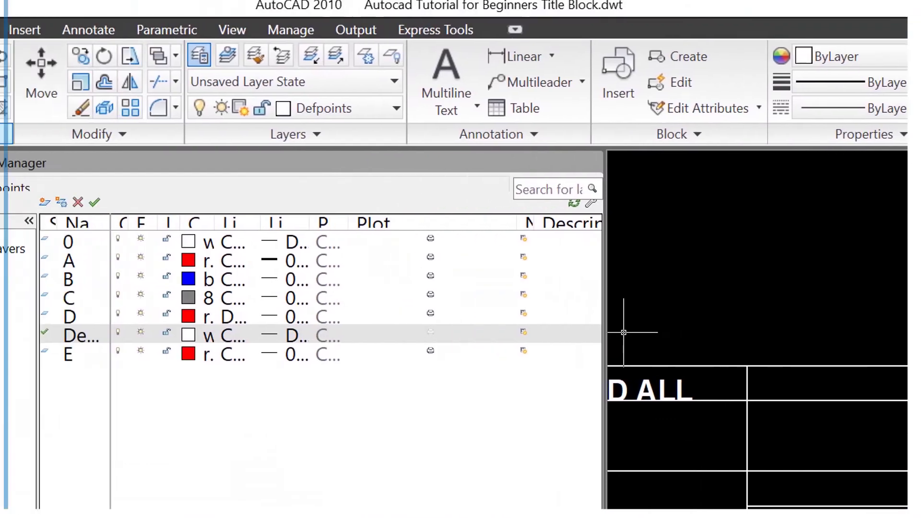
pyautogui.click(57, 132)
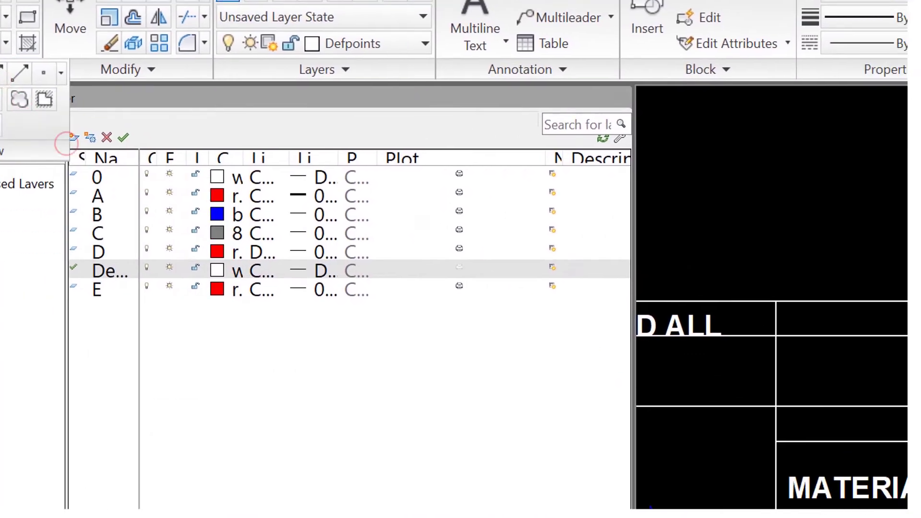
pyautogui.click(63, 143)
pyautogui.click(558, 190)
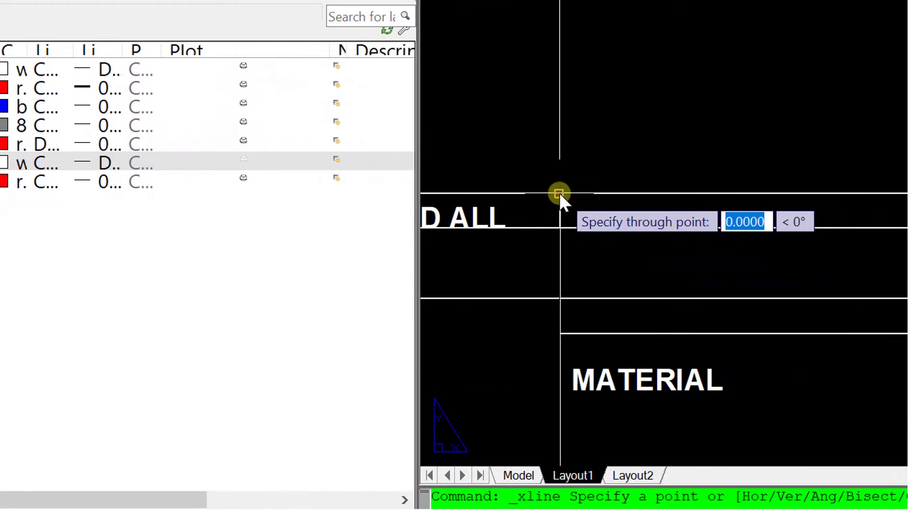
pyautogui.click(563, 274)
pyautogui.rightClick(634, 123)
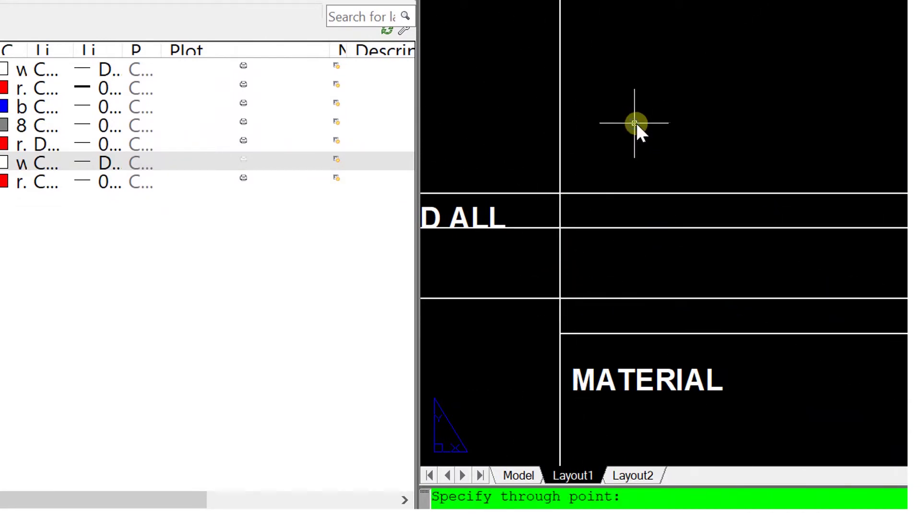
# - Offset the vertical construction line on the blank cell's left edge 8.75 mm to the right, into the cell
pyautogui.write('o')
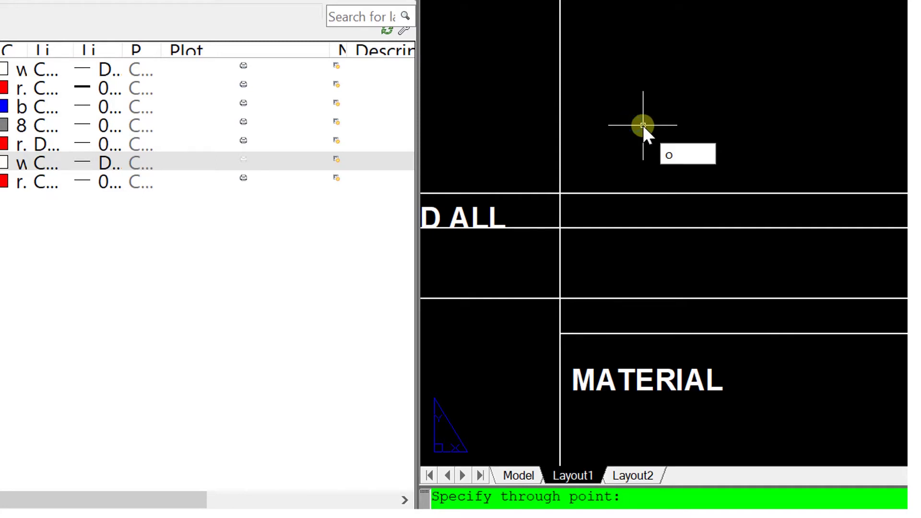
pyautogui.press('Return')
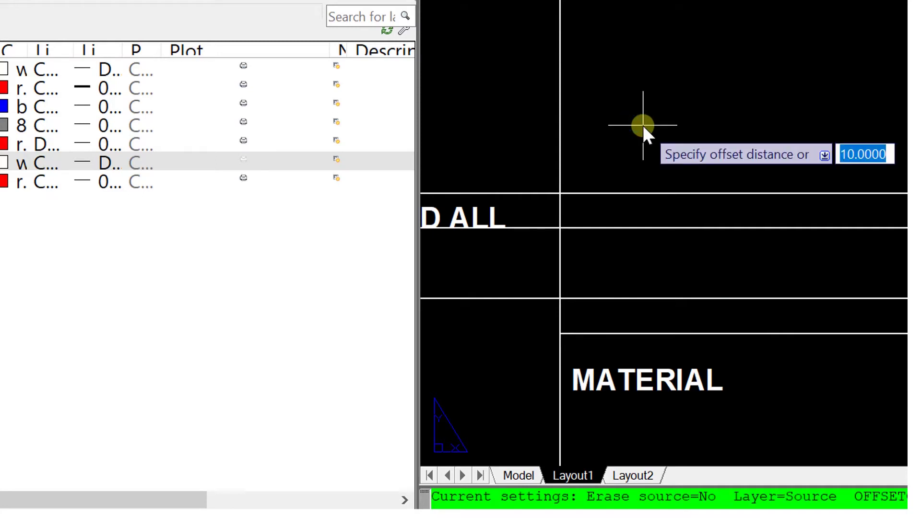
pyautogui.write('8.7')
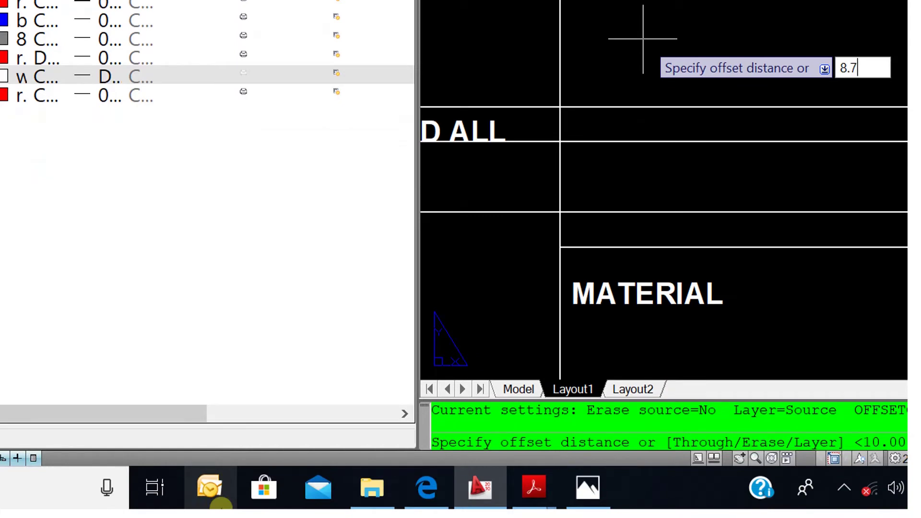
pyautogui.write('5')
pyautogui.press('Return')
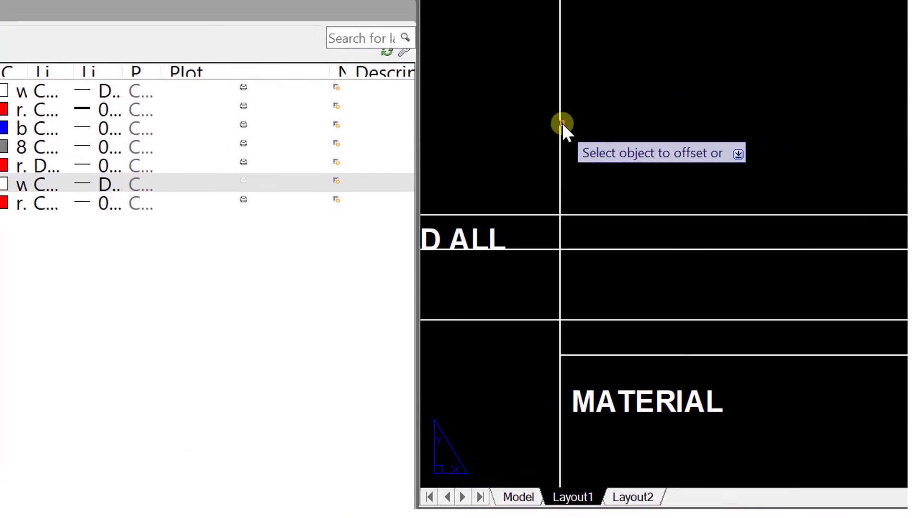
pyautogui.click(559, 38)
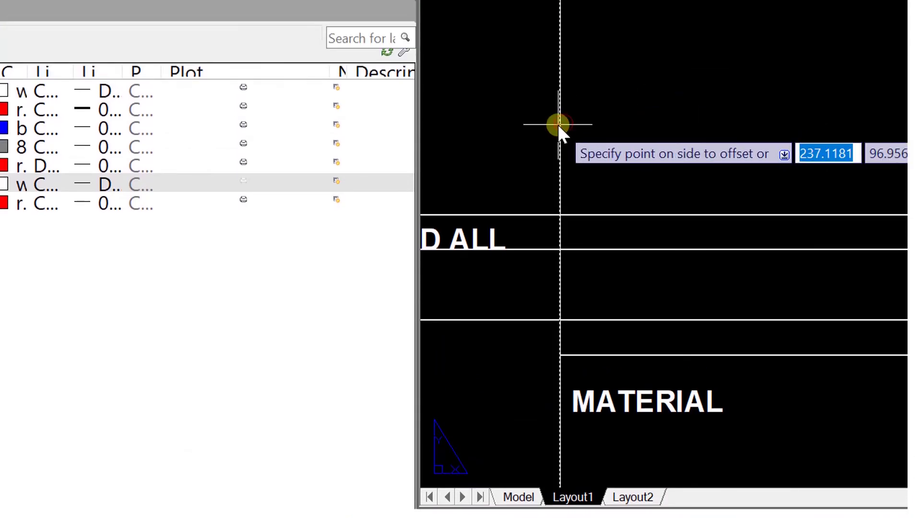
pyautogui.click(561, 125)
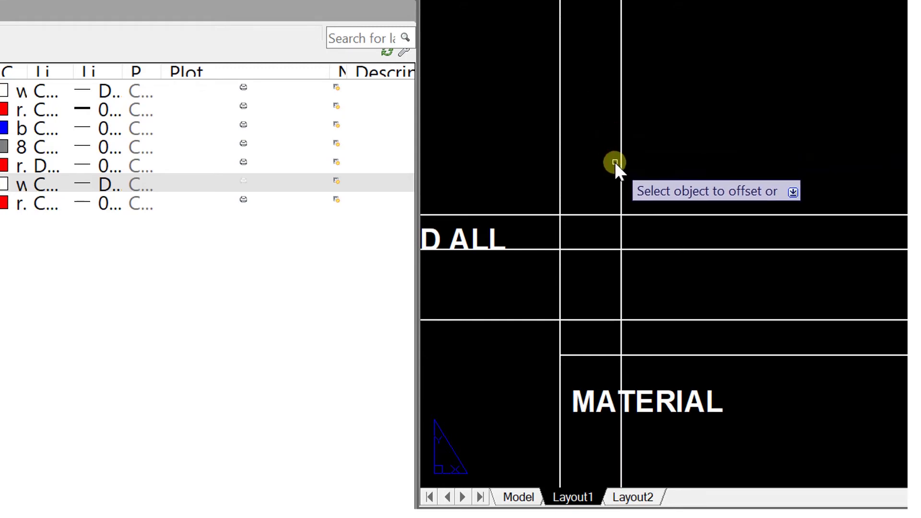
pyautogui.press('Escape')
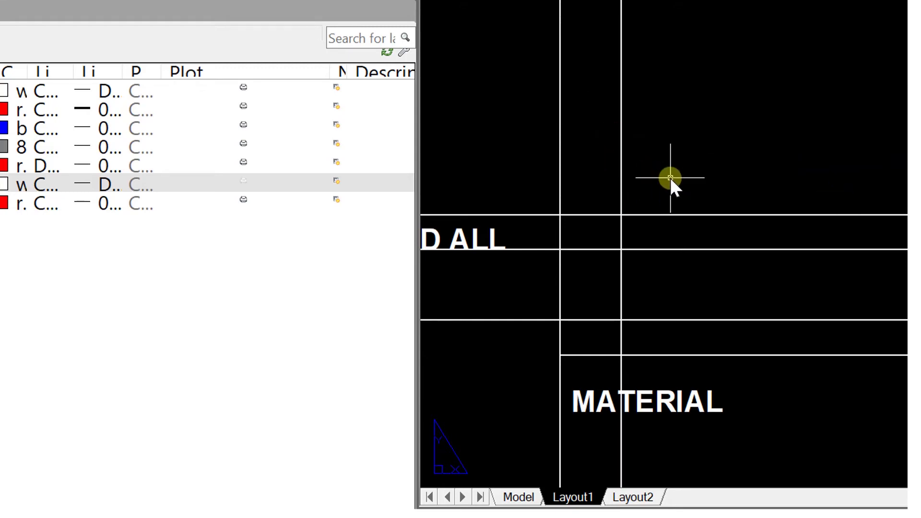
# - Offset the vertical construction line on the cell's left edge 50 mm to the right, onto the opposite edge
pyautogui.write('o')
pyautogui.press('Return')
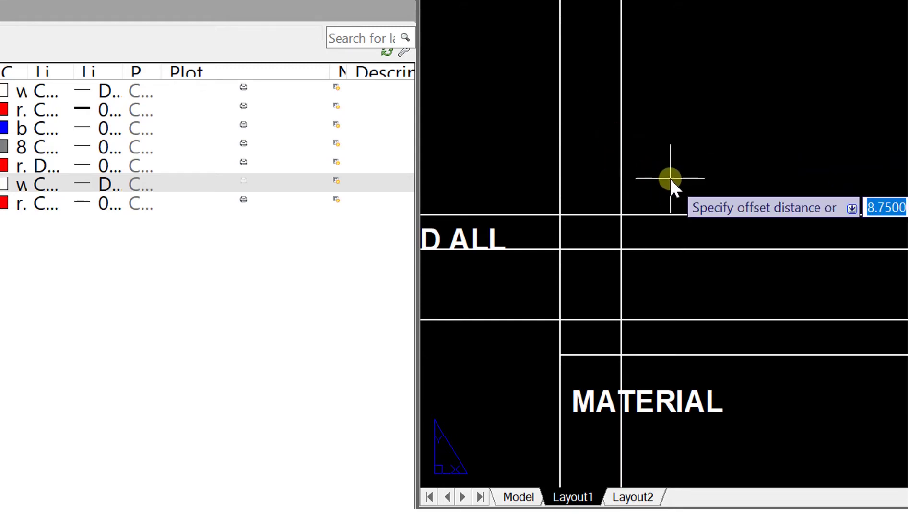
pyautogui.write('50')
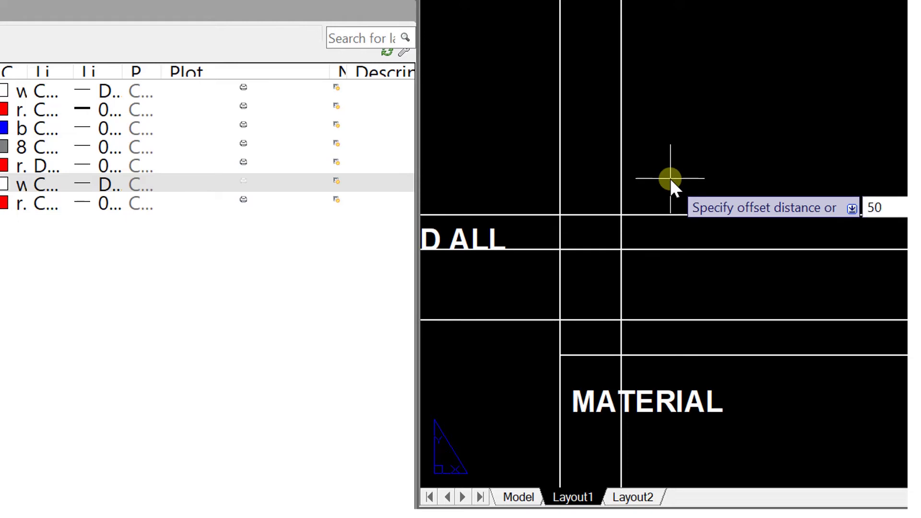
pyautogui.press('Return')
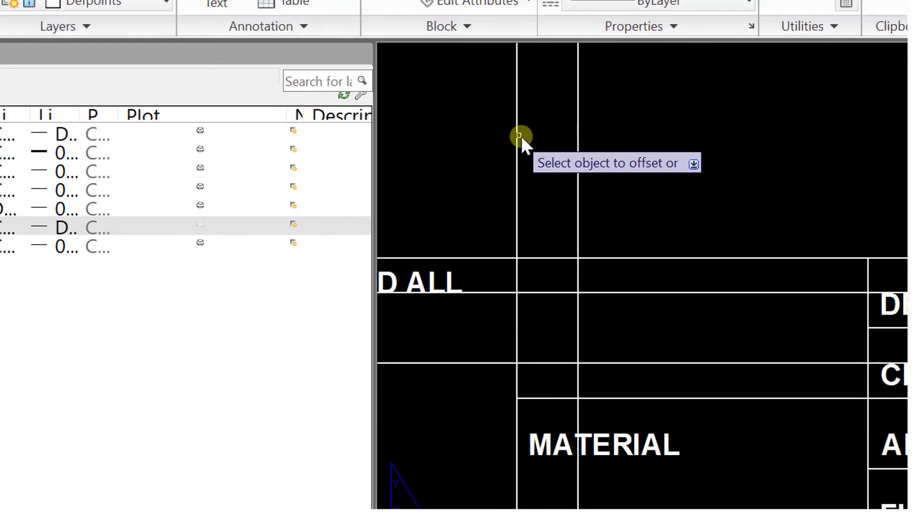
pyautogui.click(516, 135)
pyautogui.click(686, 154)
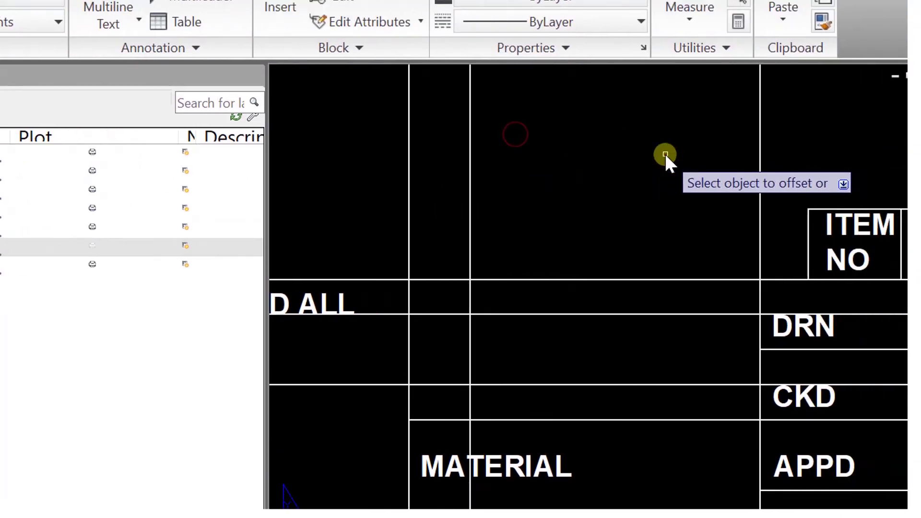
pyautogui.press('Escape')
# - Offset the vertical construction line on the cell's right edge 8.75 mm to the left, into the cell
pyautogui.write('o')
pyautogui.press('Return')
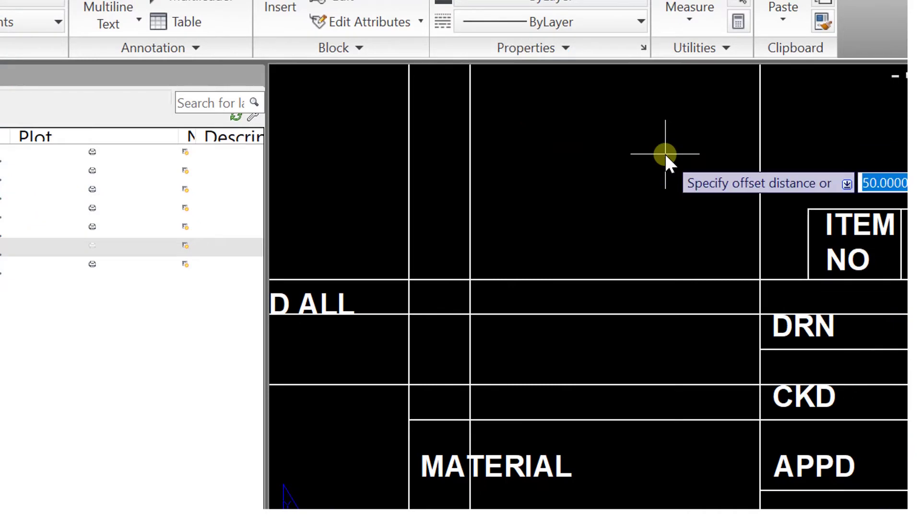
pyautogui.write('8.75')
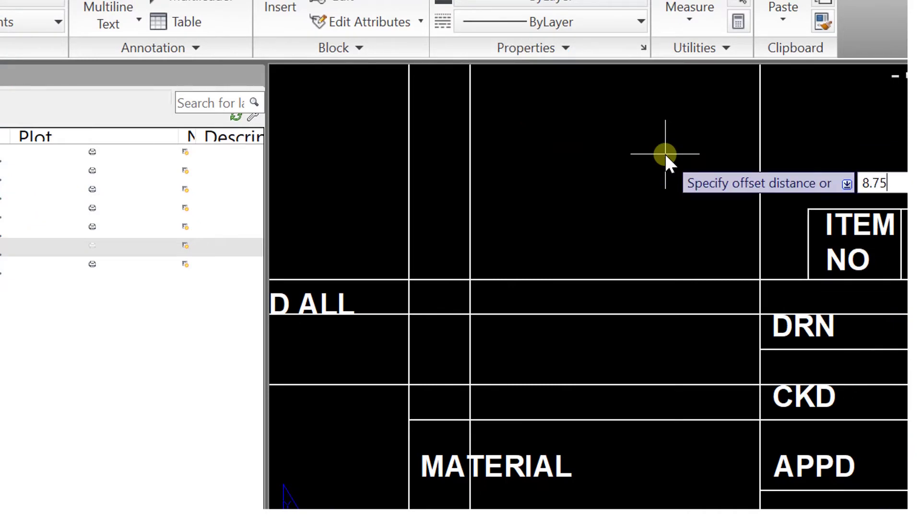
pyautogui.press('Return')
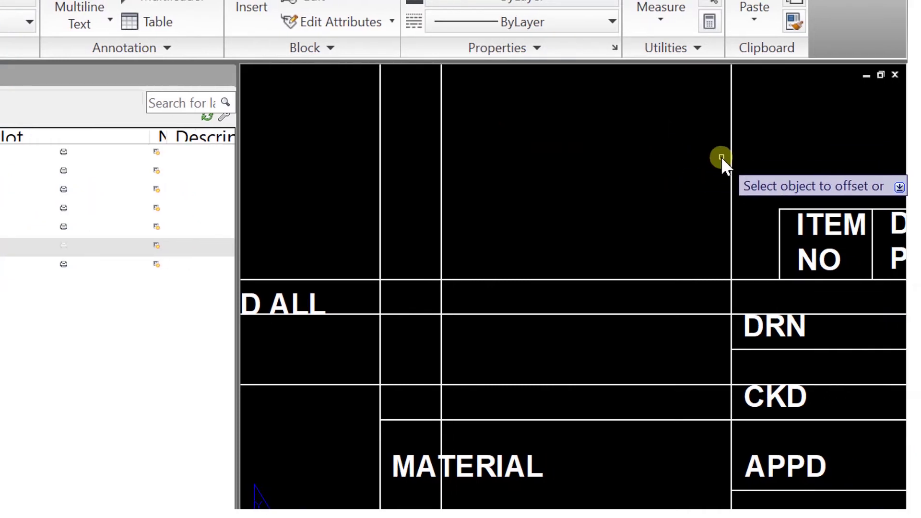
pyautogui.click(729, 158)
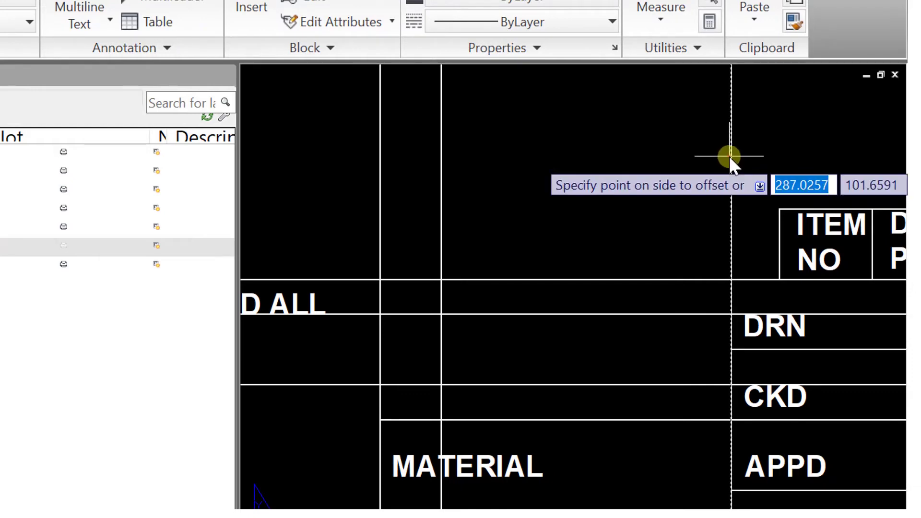
pyautogui.click(692, 165)
pyautogui.rightClick(553, 180)
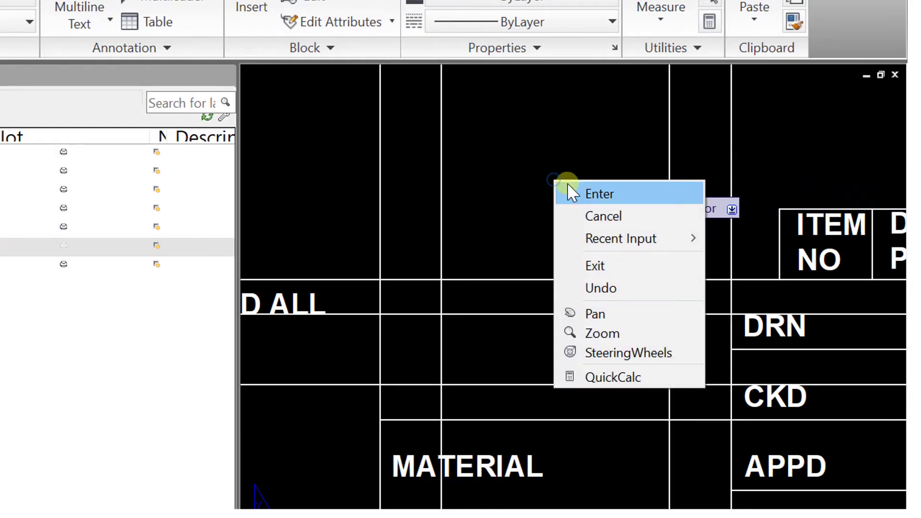
pyautogui.click(571, 187)
# - Offset the inner left vertical construction line 10 mm to the right to mark the symbol's circle width
pyautogui.scroll(-2, 479, 266)
pyautogui.scroll(3, 501, 293)
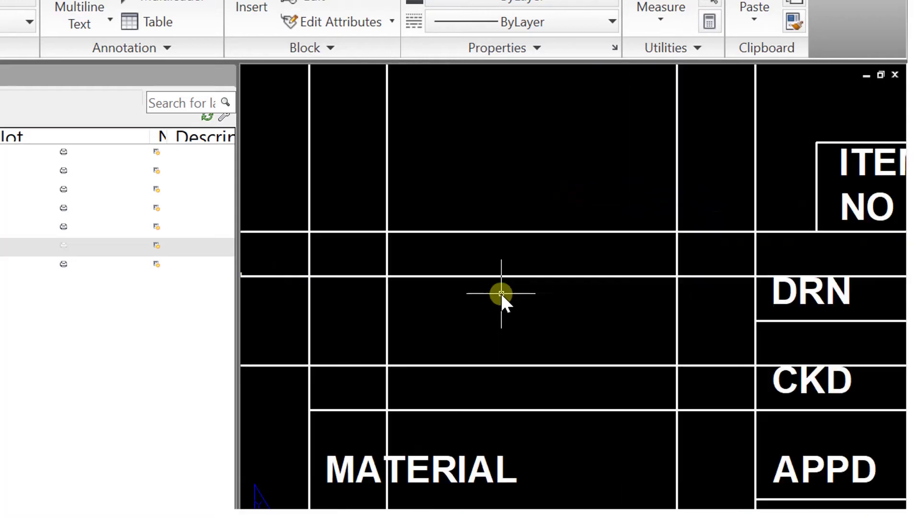
pyautogui.scroll(2, 398, 311)
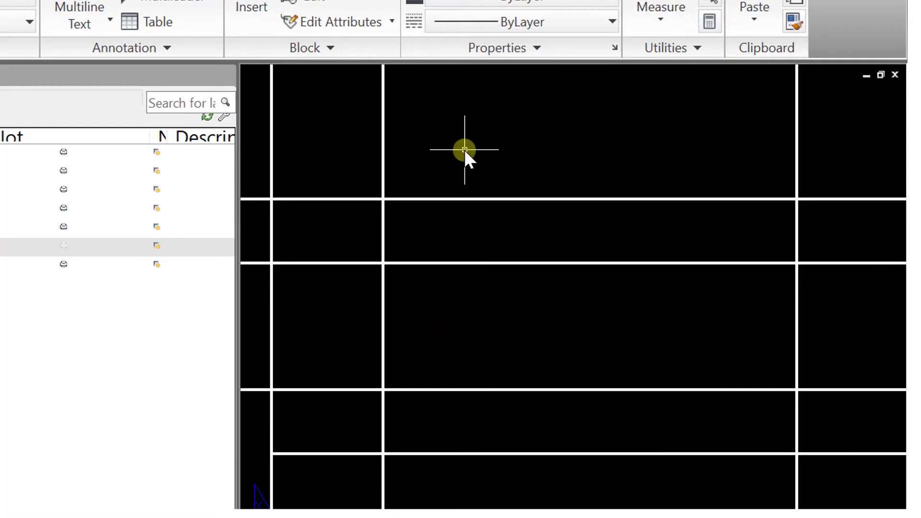
pyautogui.write('o')
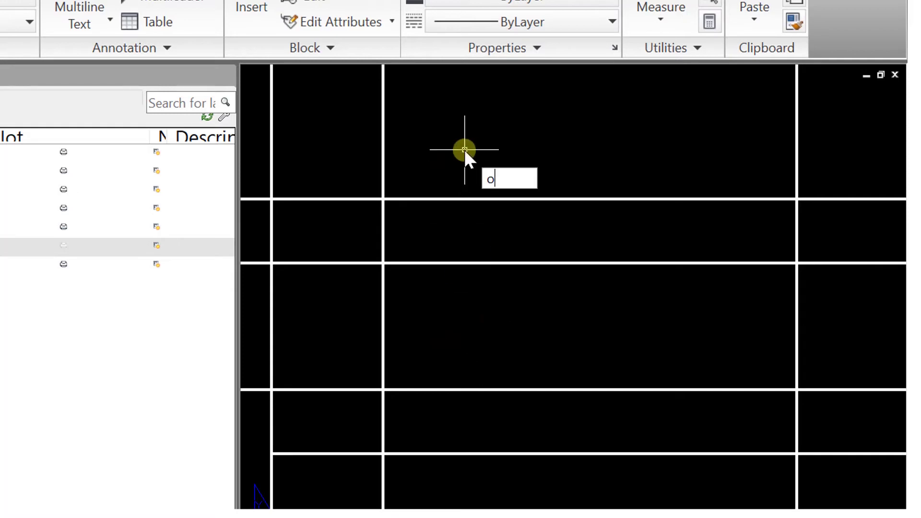
pyautogui.press('Return')
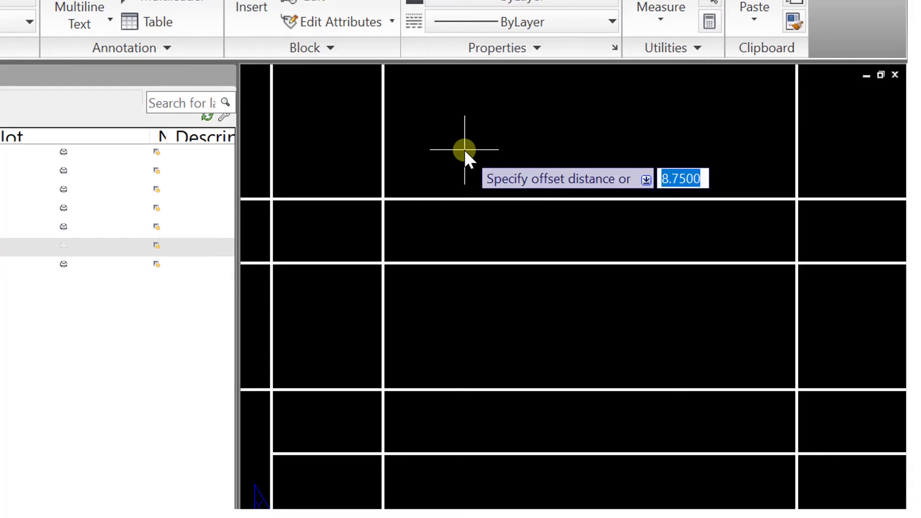
pyautogui.write('10')
pyautogui.press('Return')
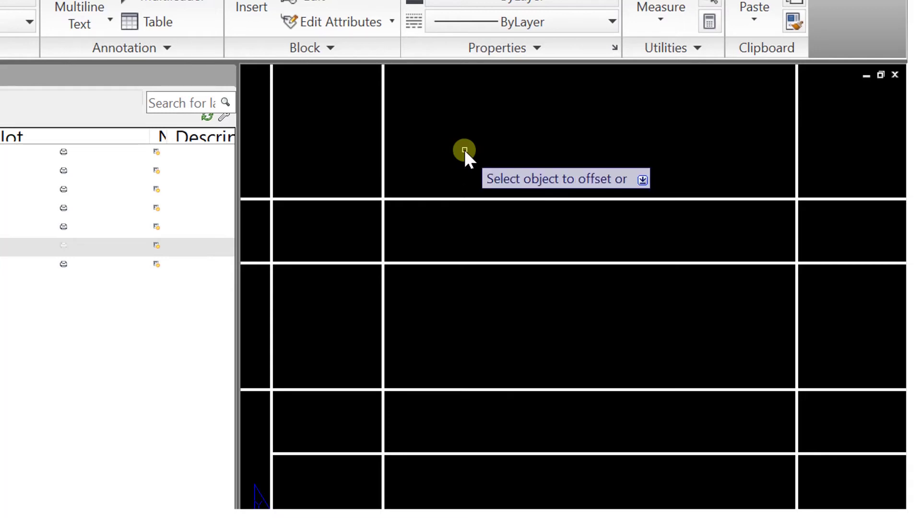
pyautogui.click(381, 135)
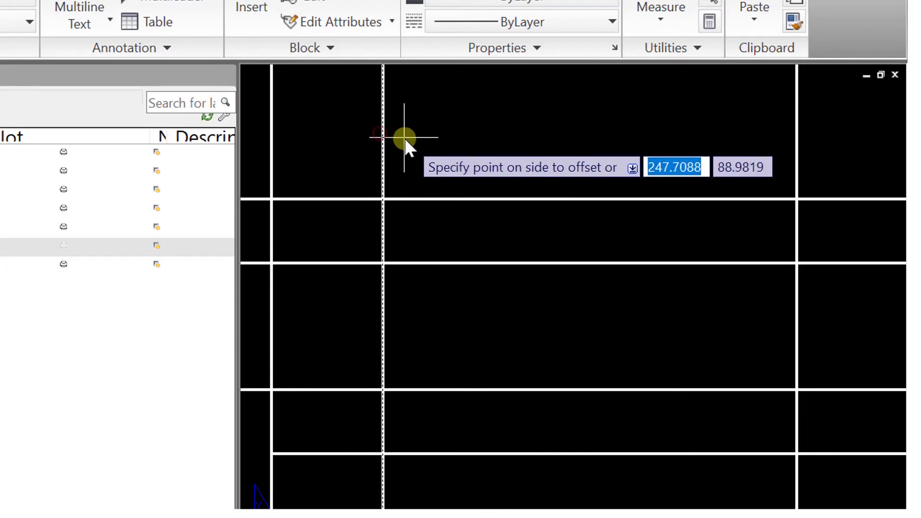
pyautogui.click(585, 155)
pyautogui.press('Return')
pyautogui.press('Return')
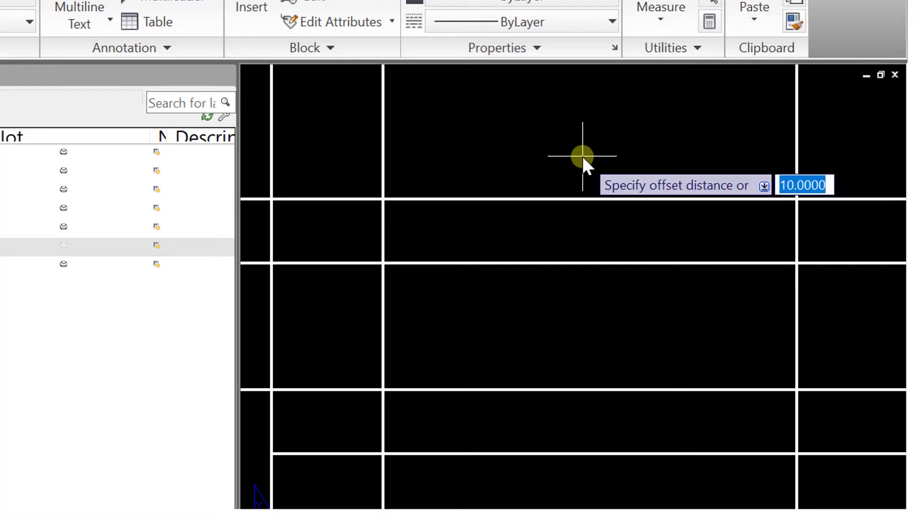
pyautogui.press('Return')
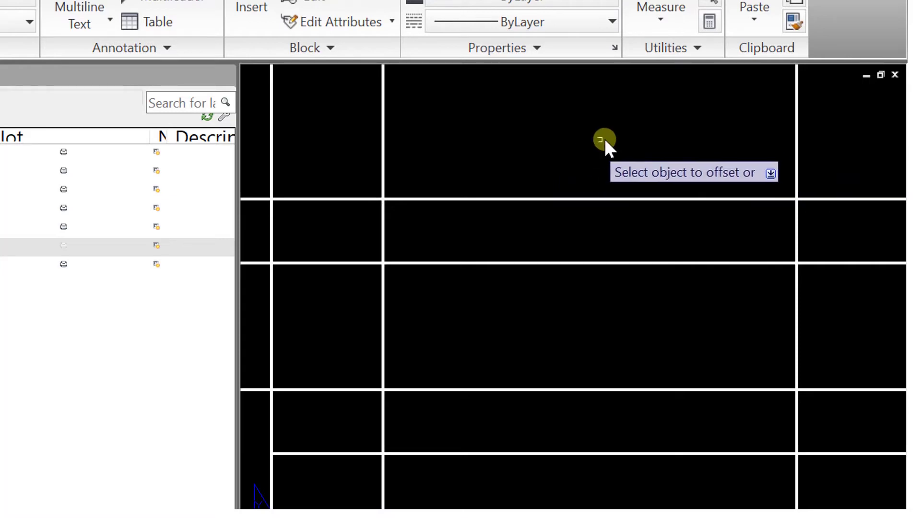
pyautogui.click(383, 141)
pyautogui.click(538, 153)
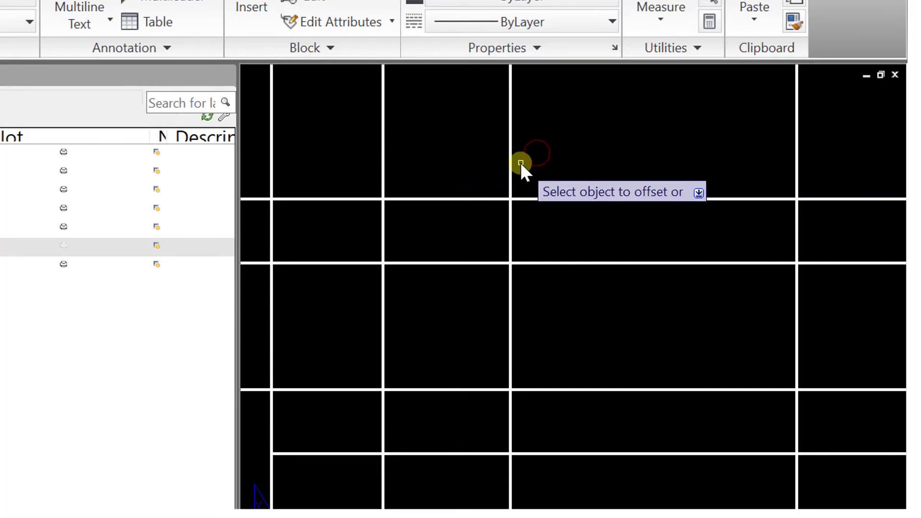
pyautogui.press('Escape')
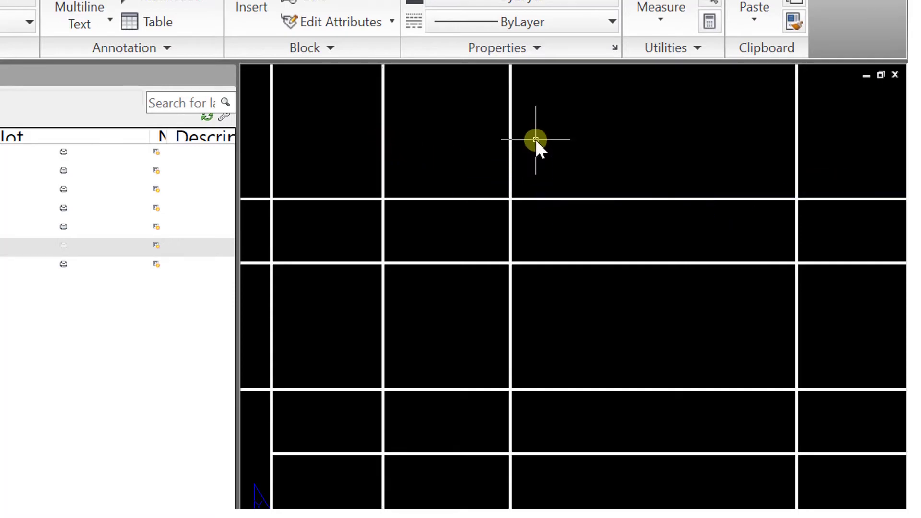
# - Offset the vertical construction line at the right side of the 10 mm circle space 12.5 mm to the right
pyautogui.write('O')
pyautogui.press('Return')
pyautogui.write('12.5')
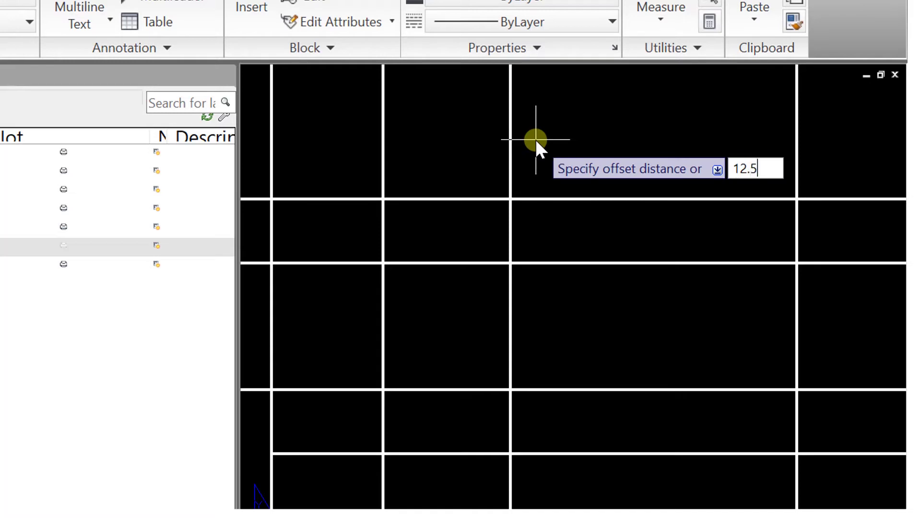
pyautogui.press('Return')
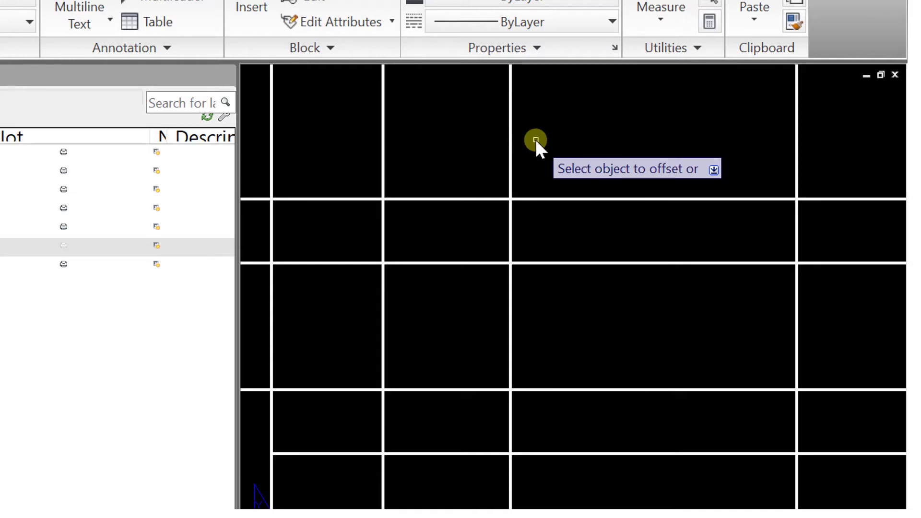
pyautogui.click(509, 139)
pyautogui.click(598, 144)
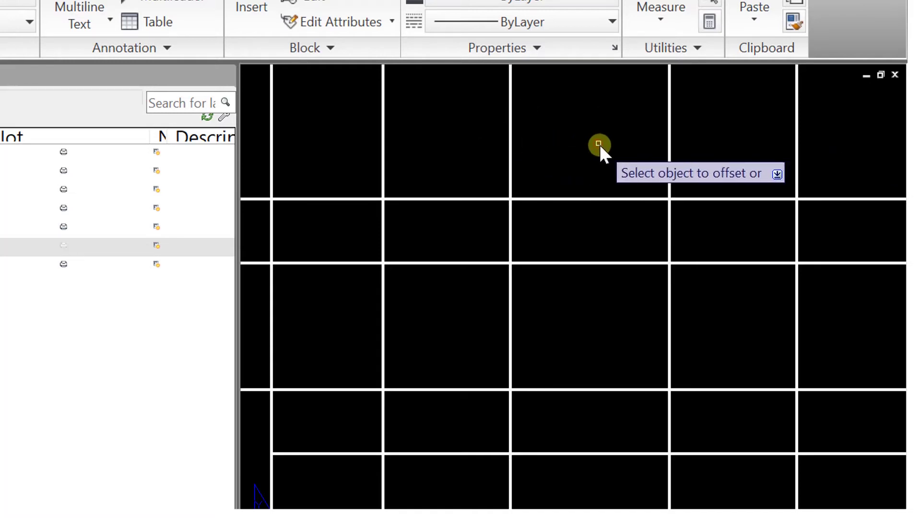
pyautogui.press('Escape')
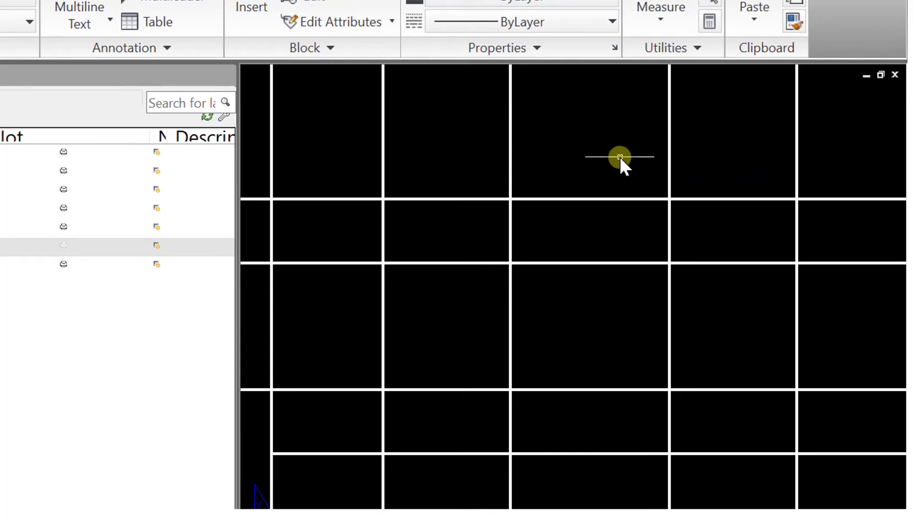
pyautogui.scroll(-2, 721, 326)
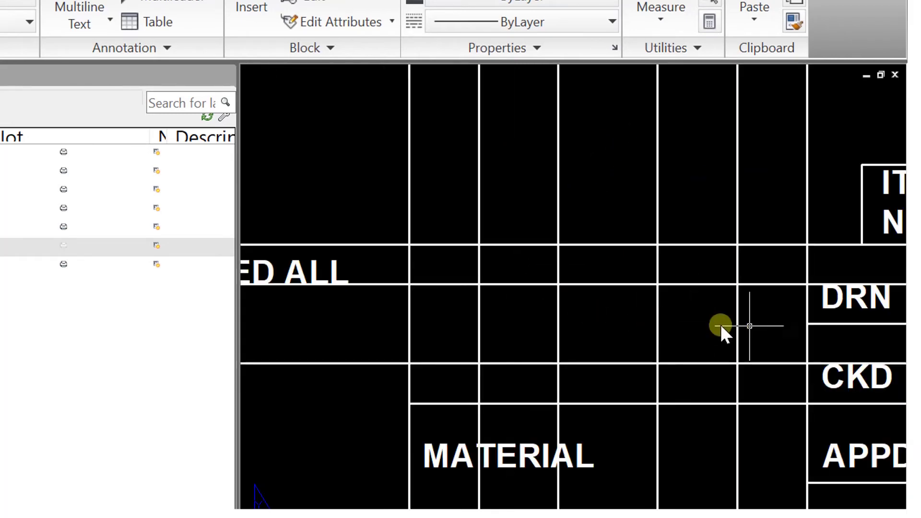
# - Offset the horizontal construction line along the top of the 10 mm circle space 5 mm downward to mark its horizontal centre
pyautogui.scroll(-4, 668, 397)
pyautogui.scroll(3, 765, 369)
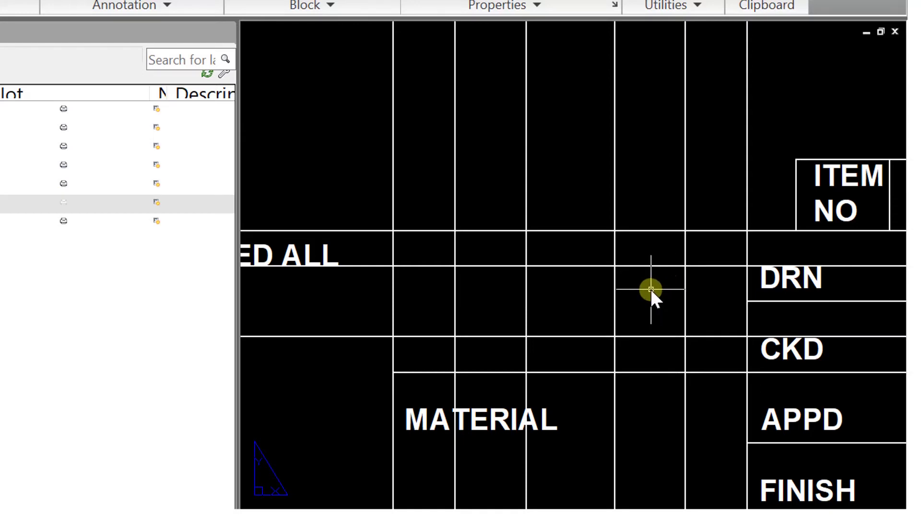
pyautogui.scroll(2, 561, 306)
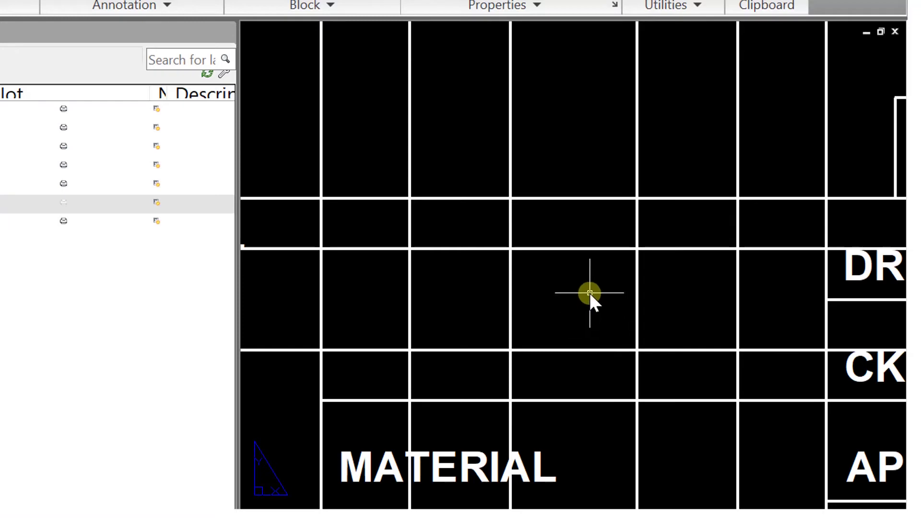
pyautogui.write('o')
pyautogui.press('Return')
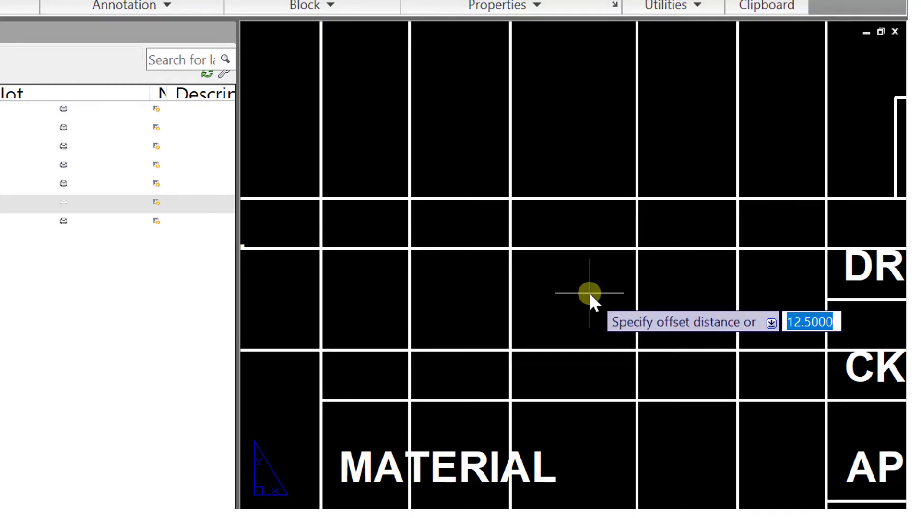
pyautogui.write('5')
pyautogui.press('Return')
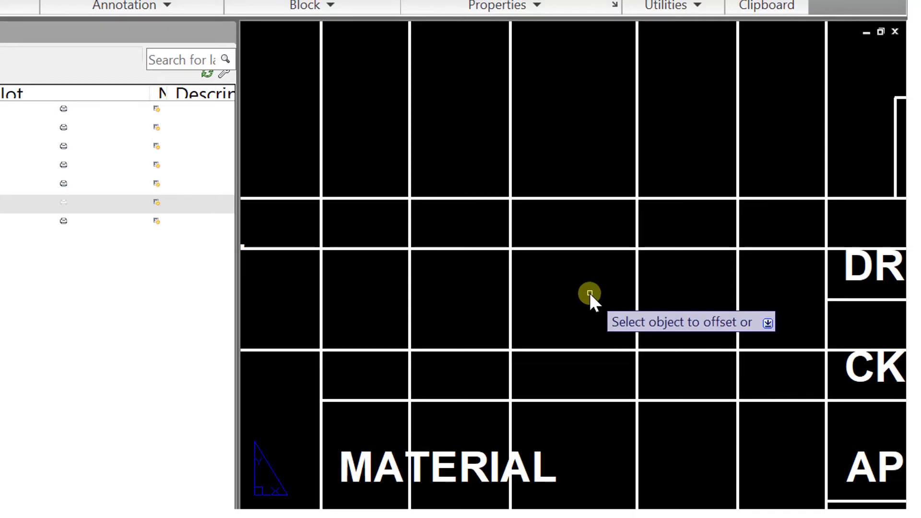
pyautogui.click(458, 248)
pyautogui.click(464, 301)
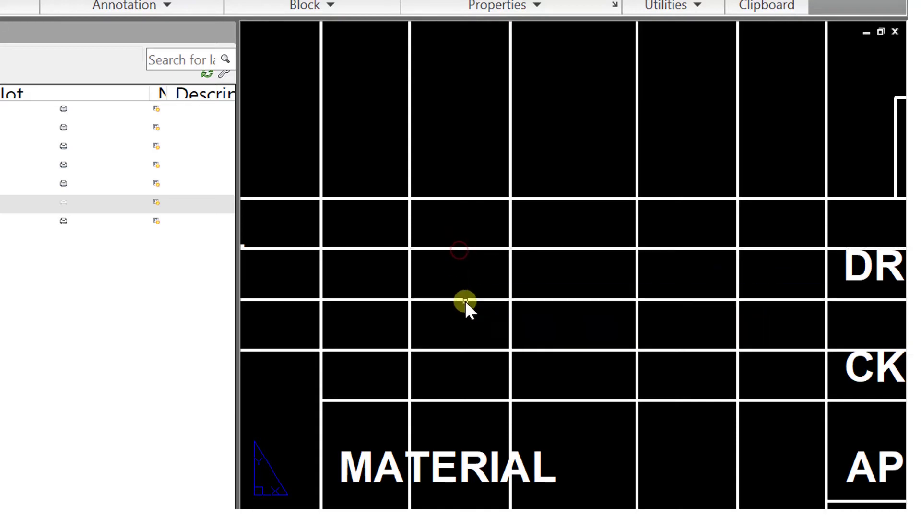
# - Offset the vertical construction line at the left side of the circle space 5 mm to the right to mark its vertical centre
pyautogui.click(409, 280)
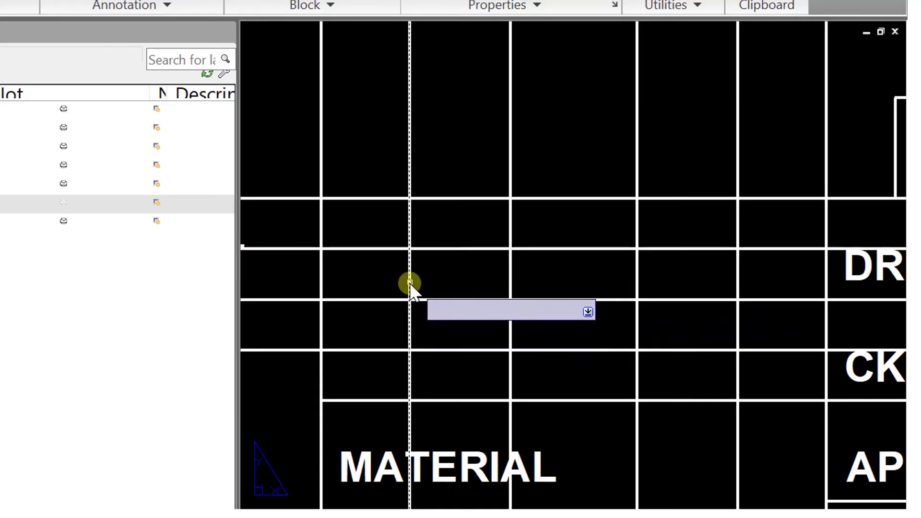
pyautogui.click(455, 288)
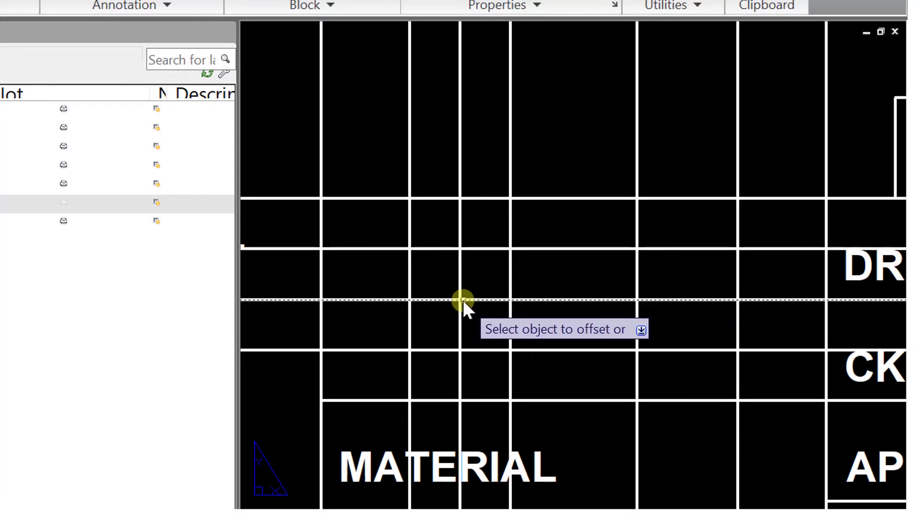
pyautogui.rightClick(462, 300)
pyautogui.click(486, 308)
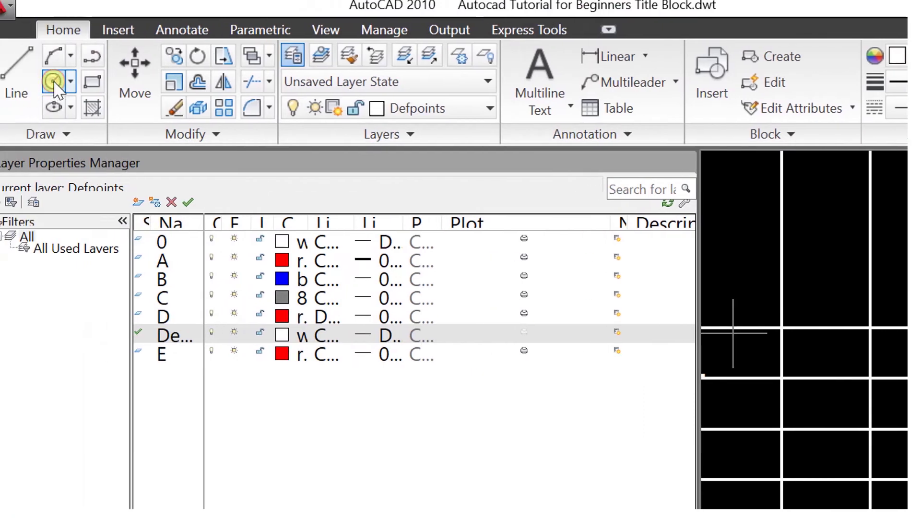
# - Draw a circle of 5 mm radius centred where the circle space's horizontal and vertical centre lines cross
pyautogui.click(54, 82)
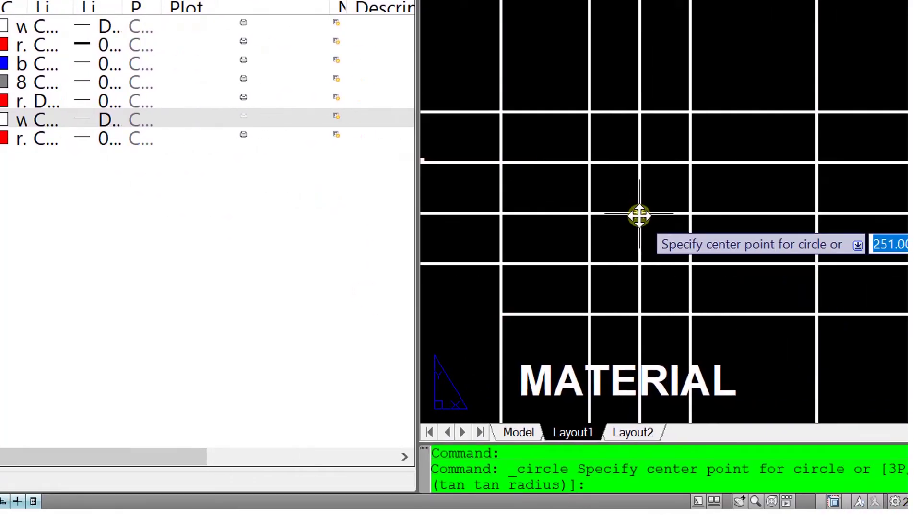
pyautogui.click(640, 215)
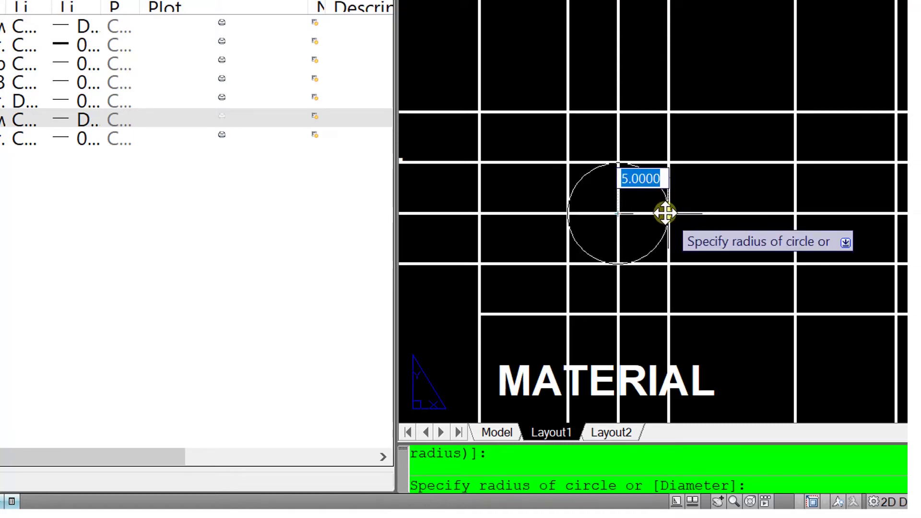
pyautogui.click(665, 213)
pyautogui.scroll(-4, 663, 214)
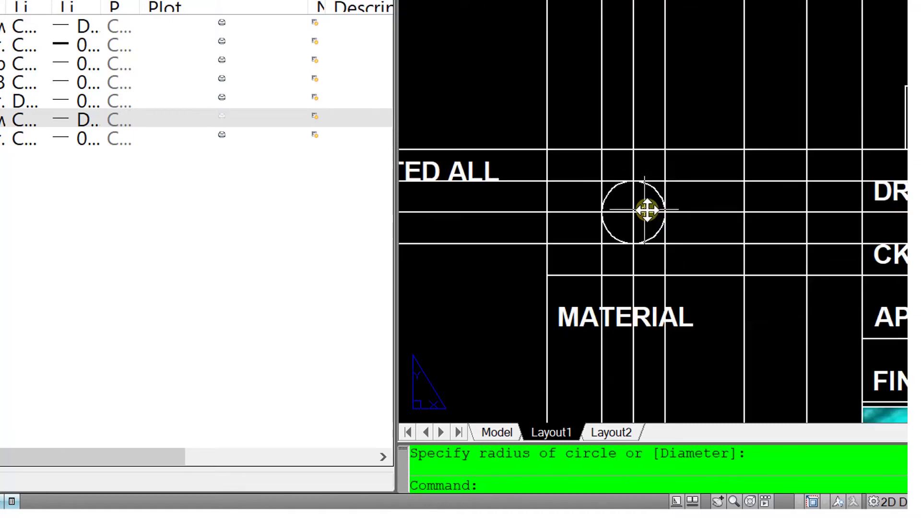
pyautogui.scroll(6, 637, 210)
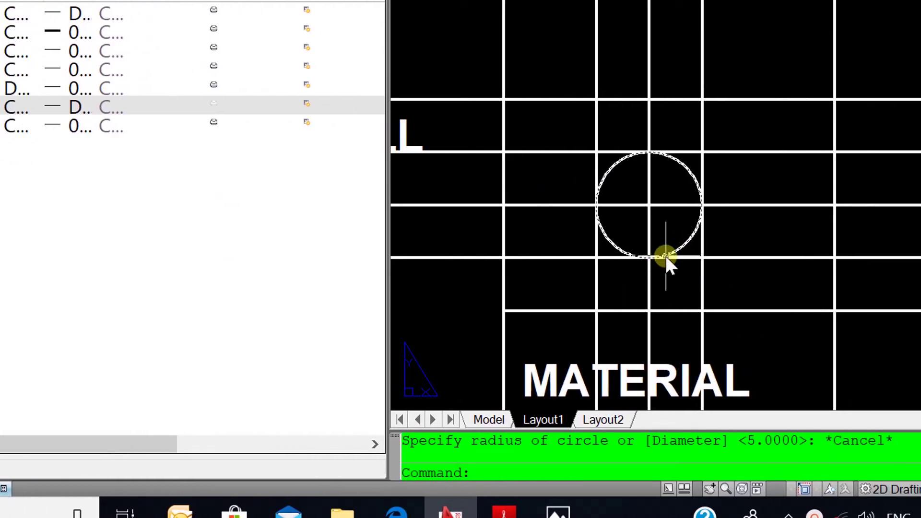
# - Offset the 5 mm radius circle inward by 2.5 mm to create the symbol's inner concentric circle
pyautogui.moveTo(666, 255)
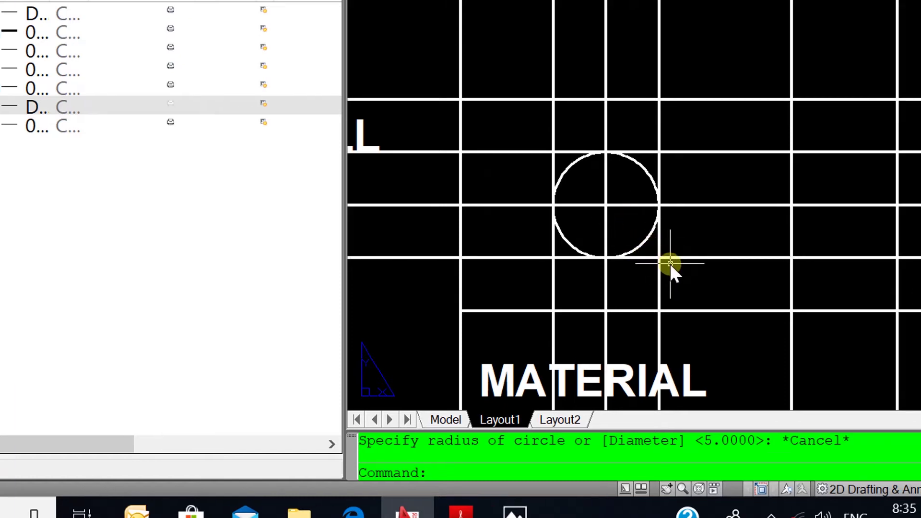
pyautogui.write('o')
pyautogui.press('Return')
pyautogui.write('2.5')
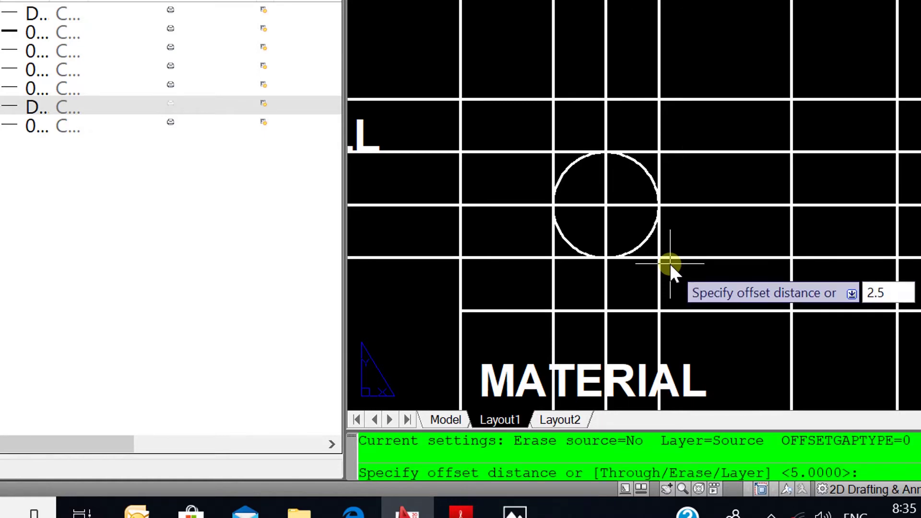
pyautogui.press('Return')
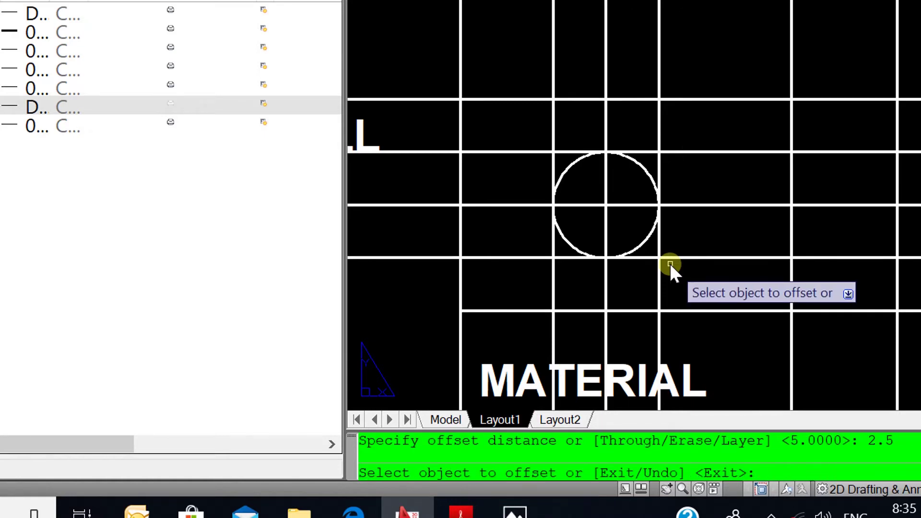
pyautogui.click(649, 232)
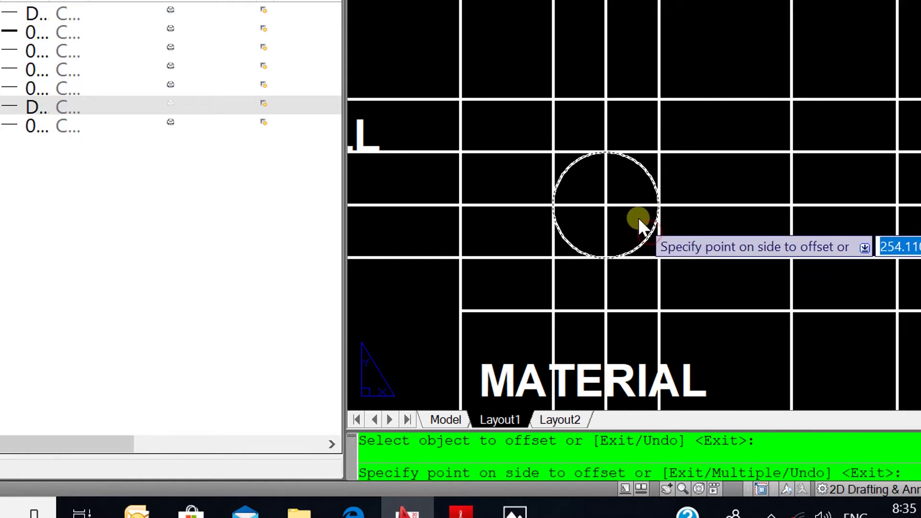
pyautogui.click(638, 217)
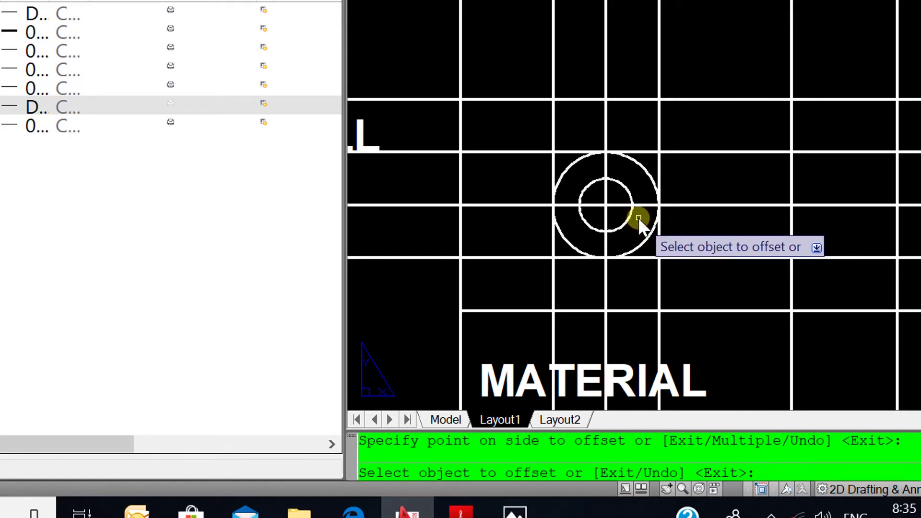
pyautogui.press('Escape')
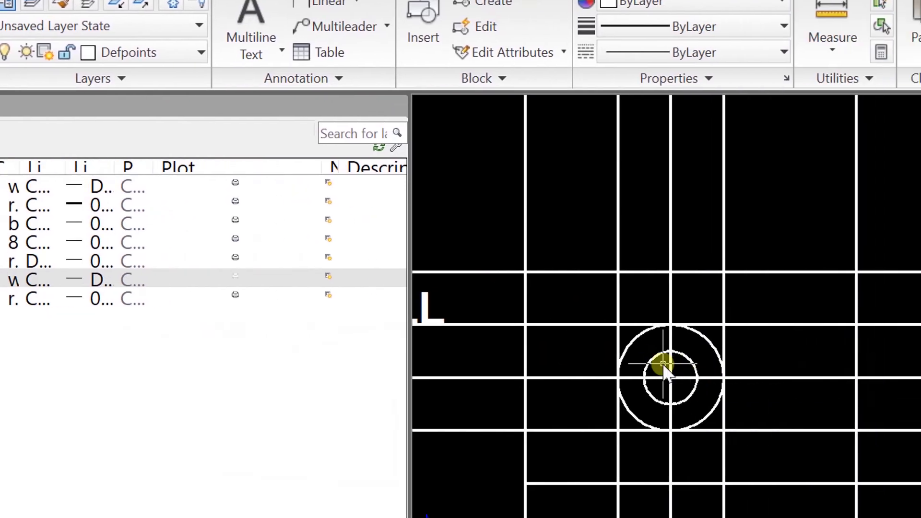
pyautogui.scroll(-3, 619, 356)
pyautogui.scroll(3, 662, 373)
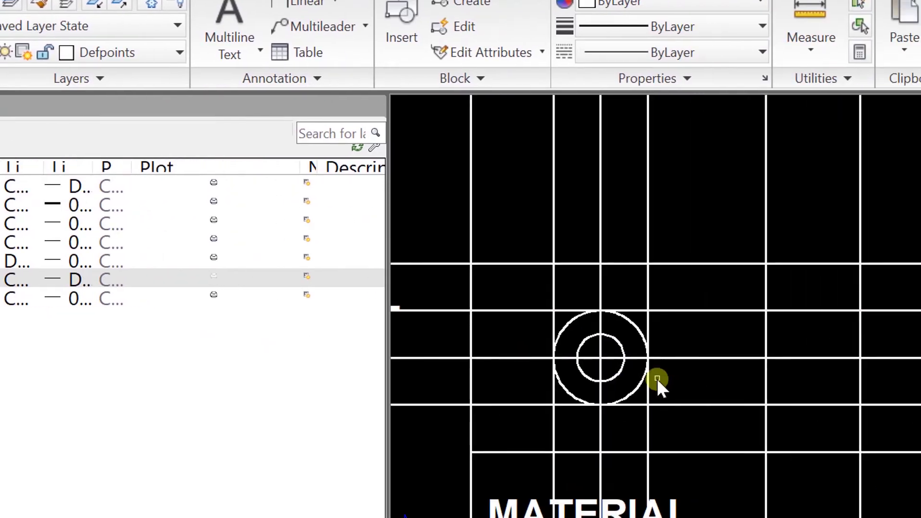
pyautogui.scroll(2, 649, 366)
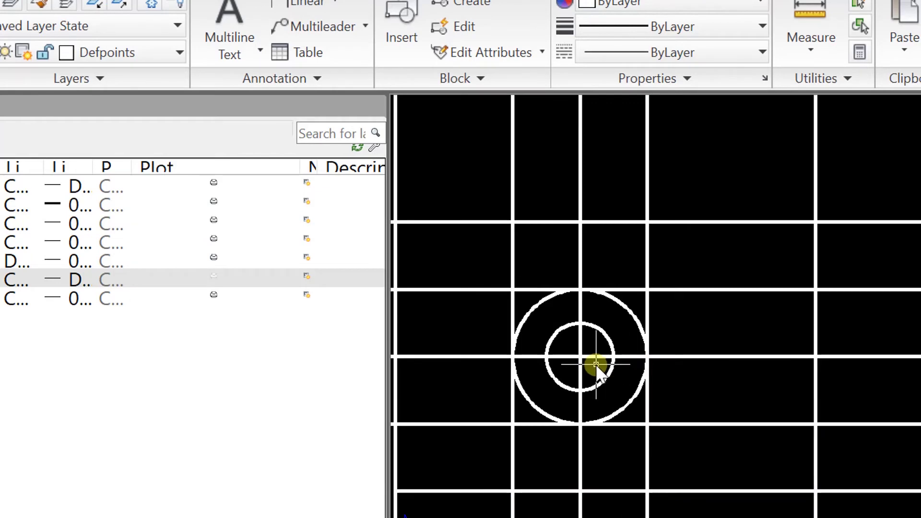
pyautogui.scroll(-3, 563, 336)
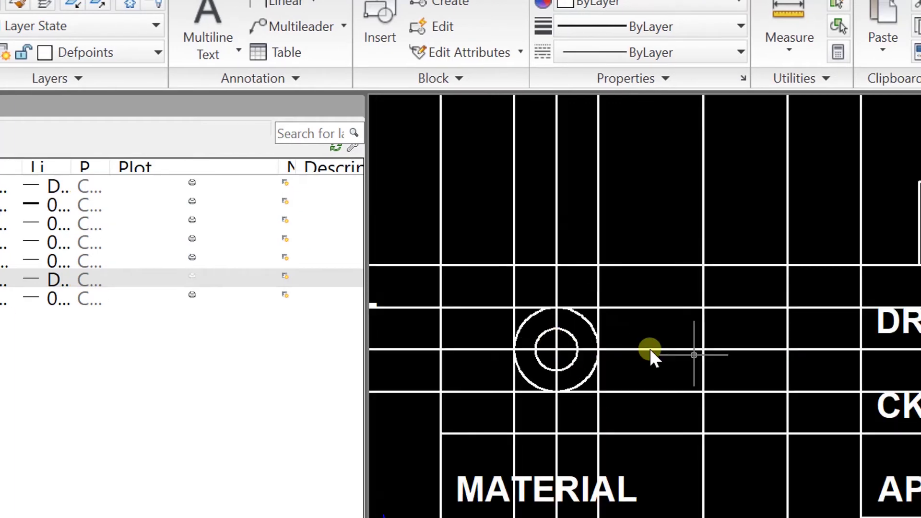
pyautogui.scroll(2, 672, 357)
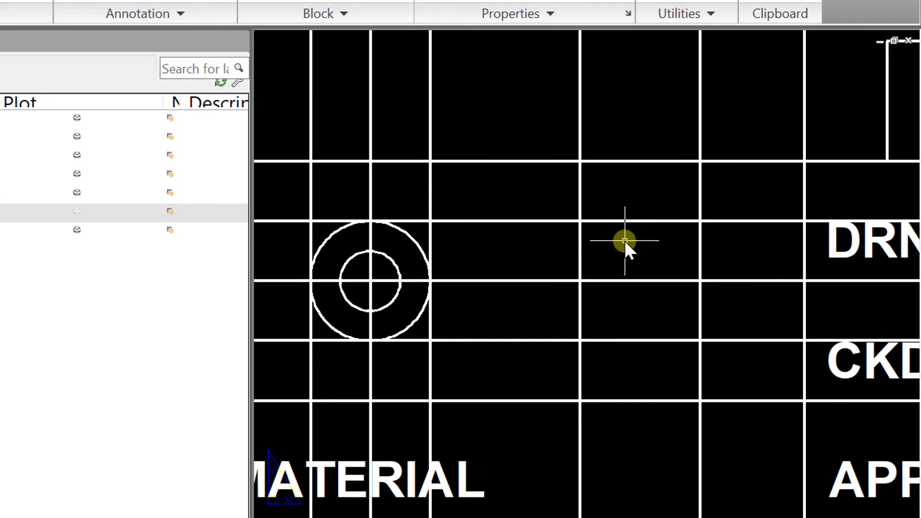
pyautogui.scroll(2, 411, 282)
pyautogui.scroll(-2, 486, 315)
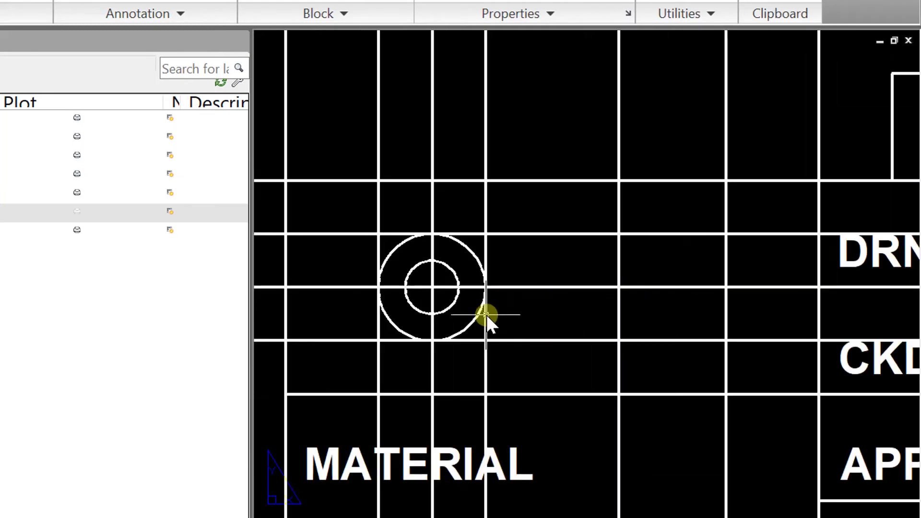
# - Move the symbol's outer circle from the Defpoints layer to layer A and clear the selection
pyautogui.scroll(1, 486, 315)
pyautogui.click(465, 331)
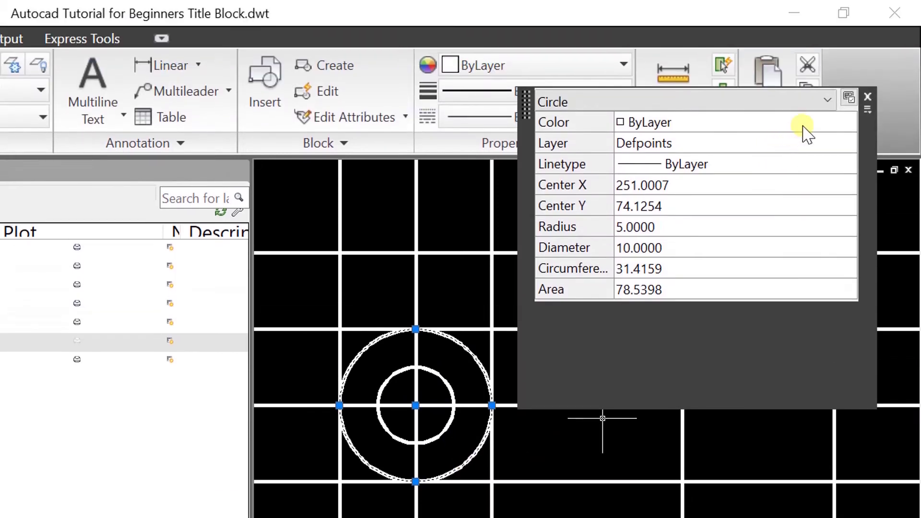
pyautogui.click(802, 127)
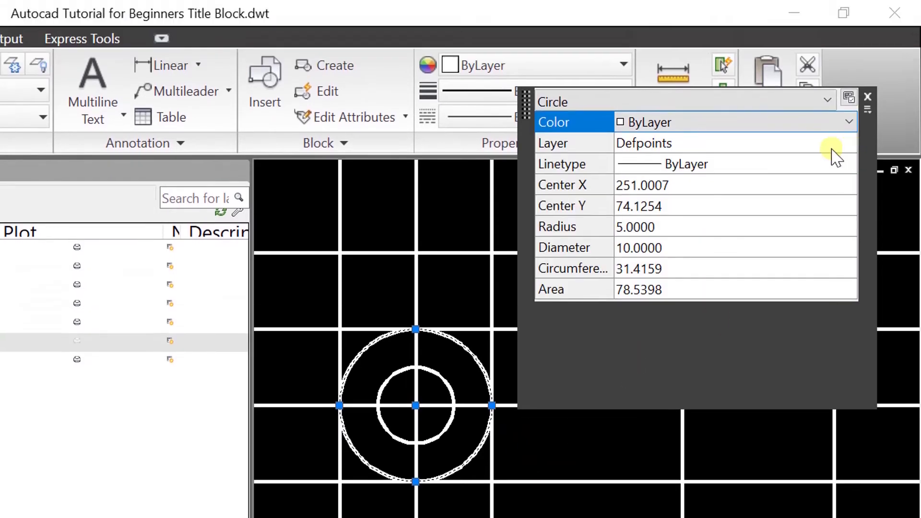
pyautogui.click(825, 58)
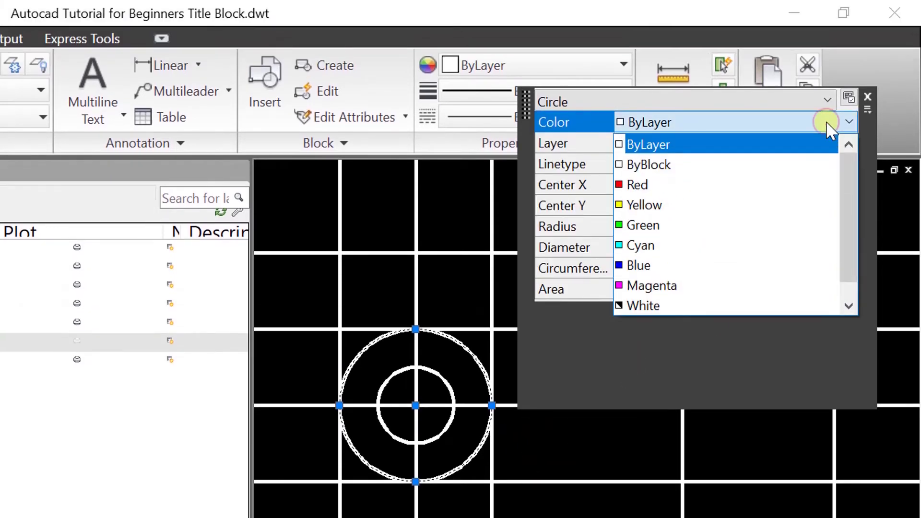
pyautogui.click(825, 123)
pyautogui.click(826, 143)
pyautogui.click(826, 143)
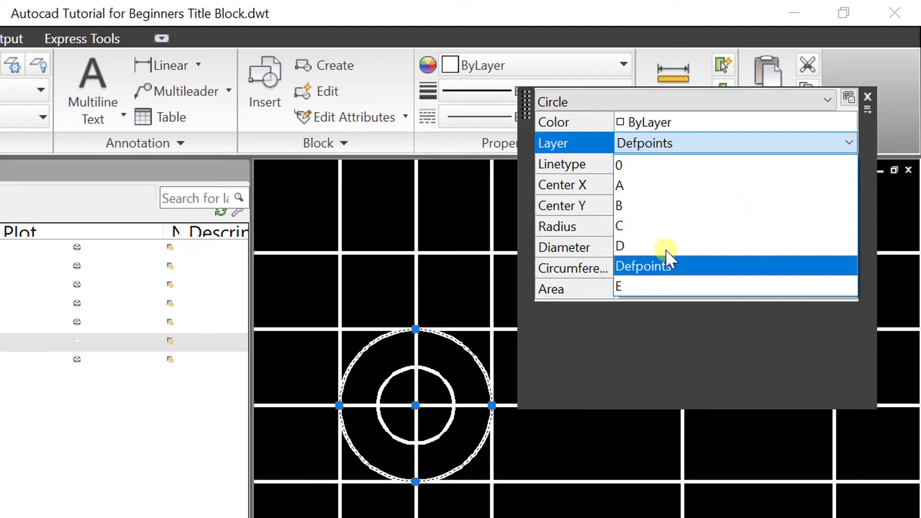
pyautogui.click(650, 187)
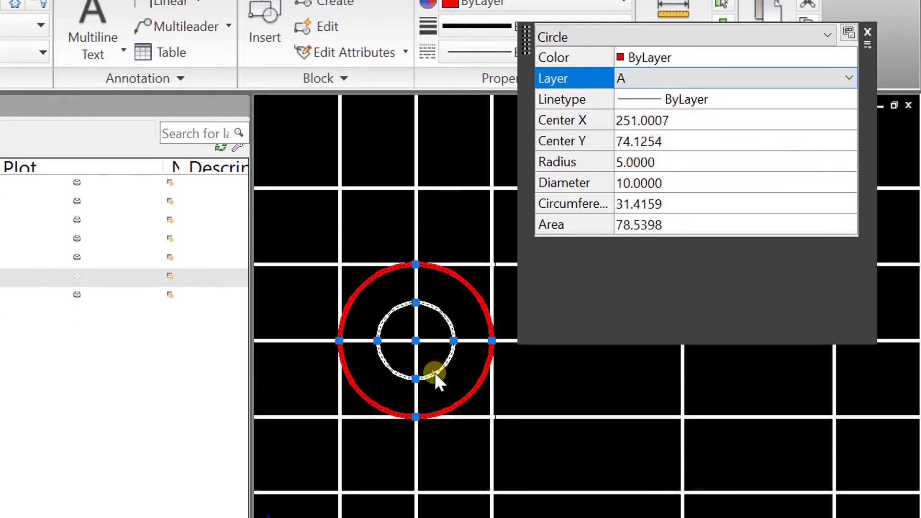
pyautogui.click(436, 370)
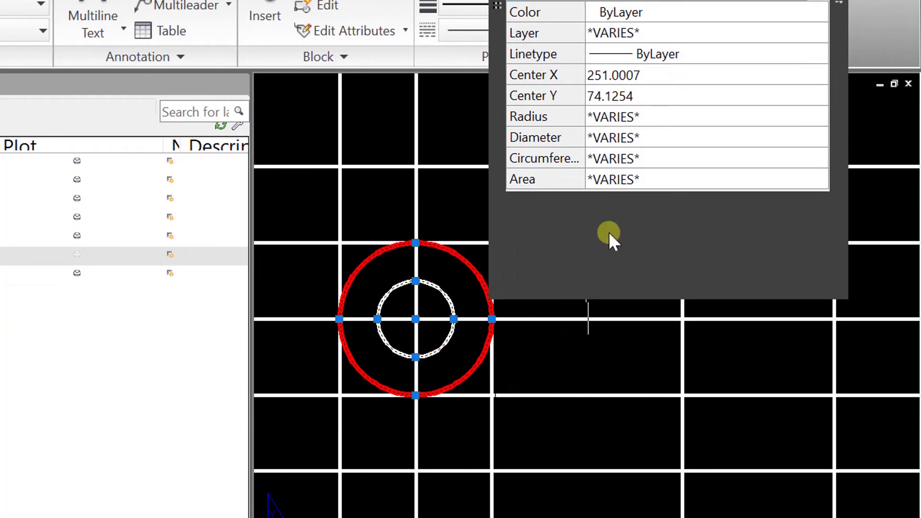
pyautogui.press('Escape')
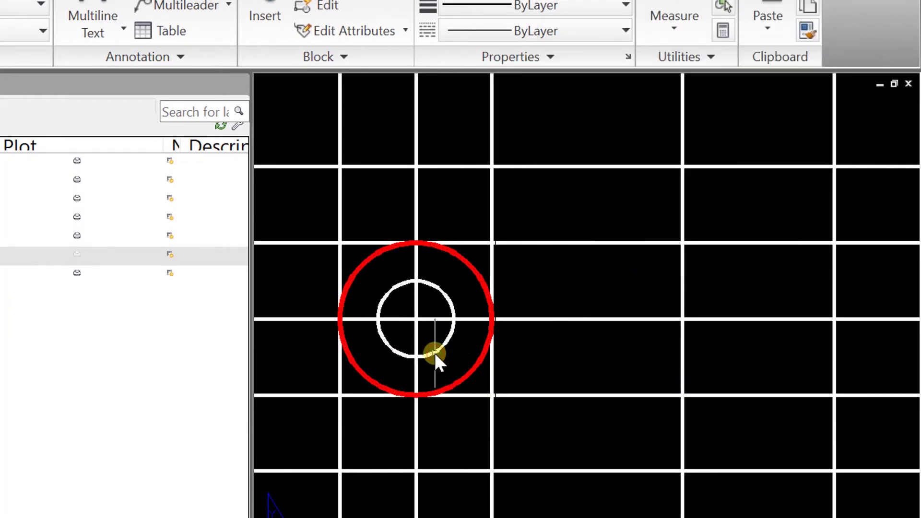
# - Move the symbol's inner circle to layer A as well and deselect it
pyautogui.click(434, 353)
pyautogui.click(732, 22)
pyautogui.click(734, 126)
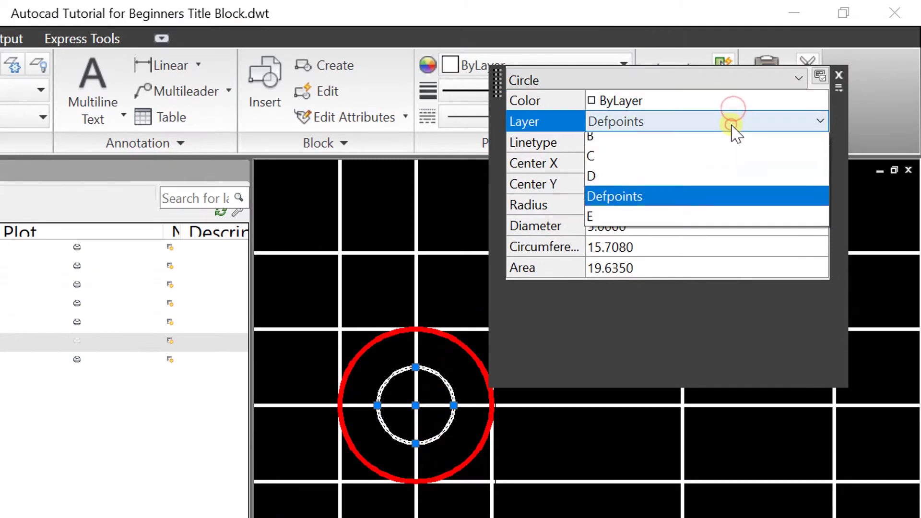
pyautogui.click(603, 167)
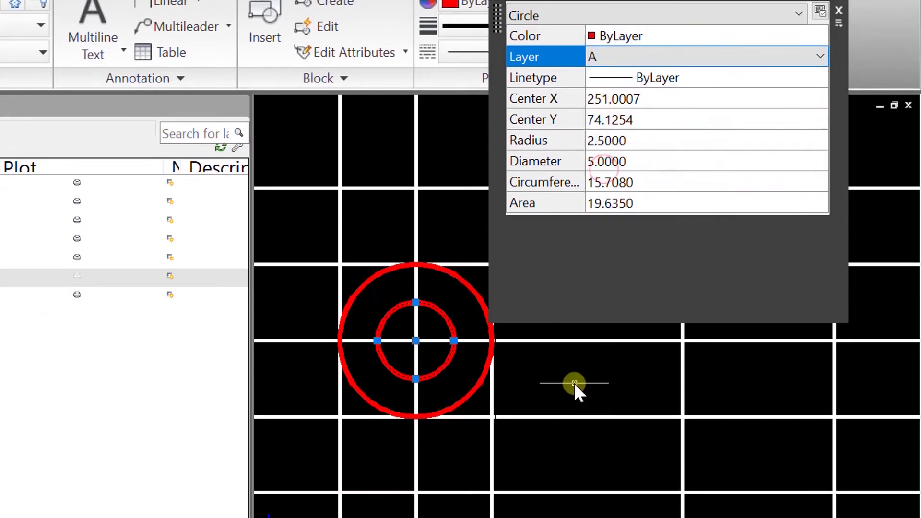
pyautogui.press('Escape')
pyautogui.scroll(-5, 528, 417)
pyautogui.scroll(2, 683, 372)
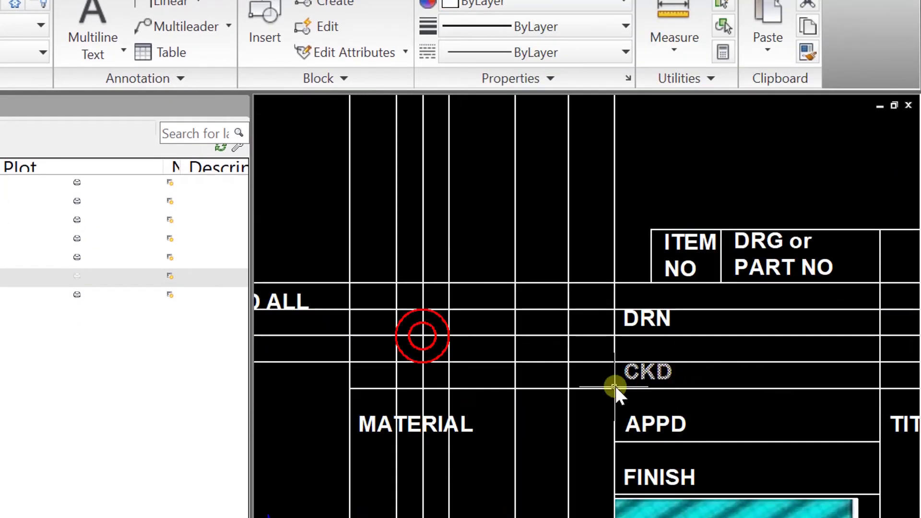
pyautogui.scroll(2, 517, 371)
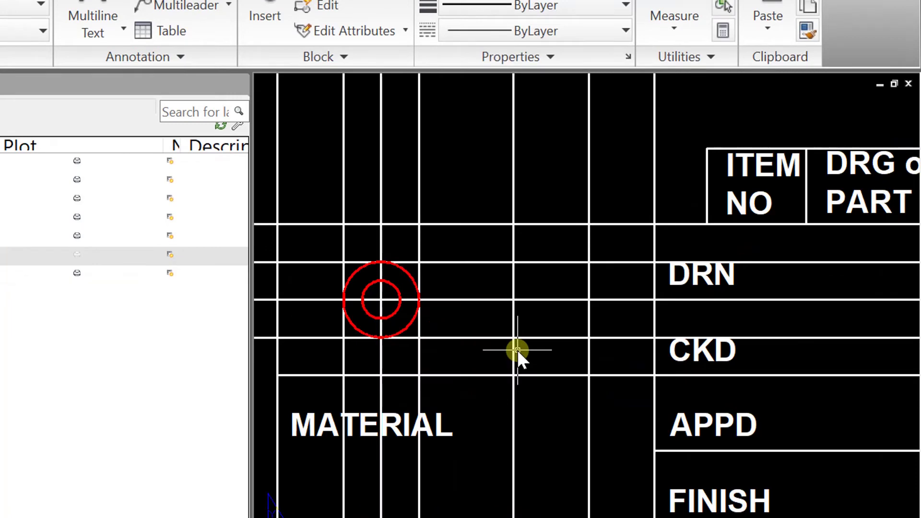
pyautogui.scroll(1, 517, 349)
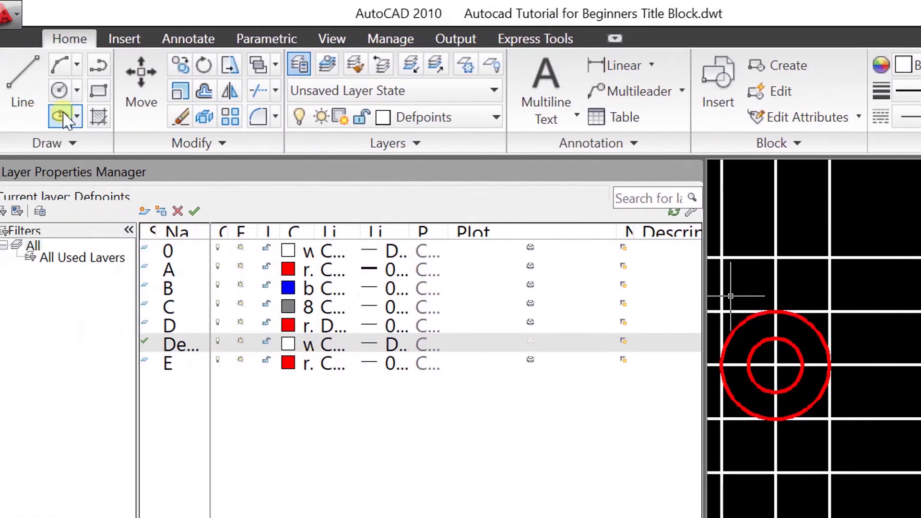
# - Draw two horizontal construction lines, one through the top and one through the bottom of the symbol's inner circle
pyautogui.click(82, 137)
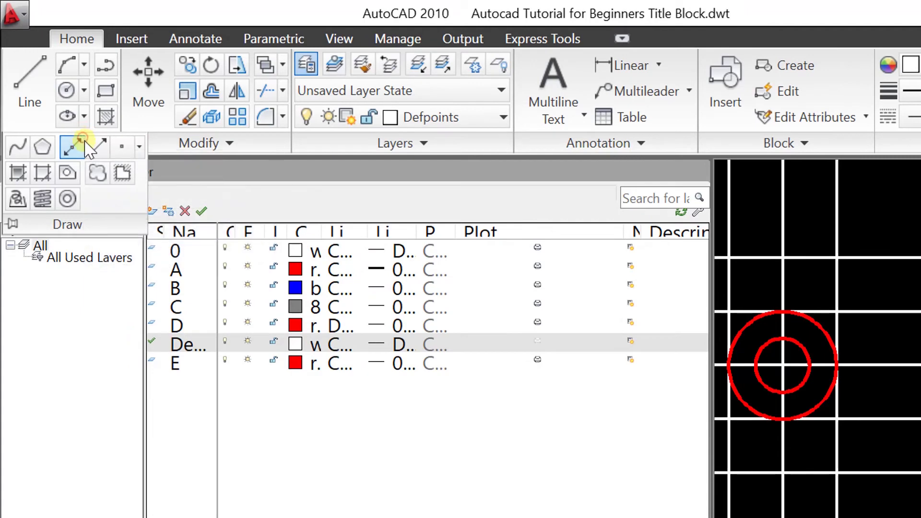
pyautogui.click(85, 142)
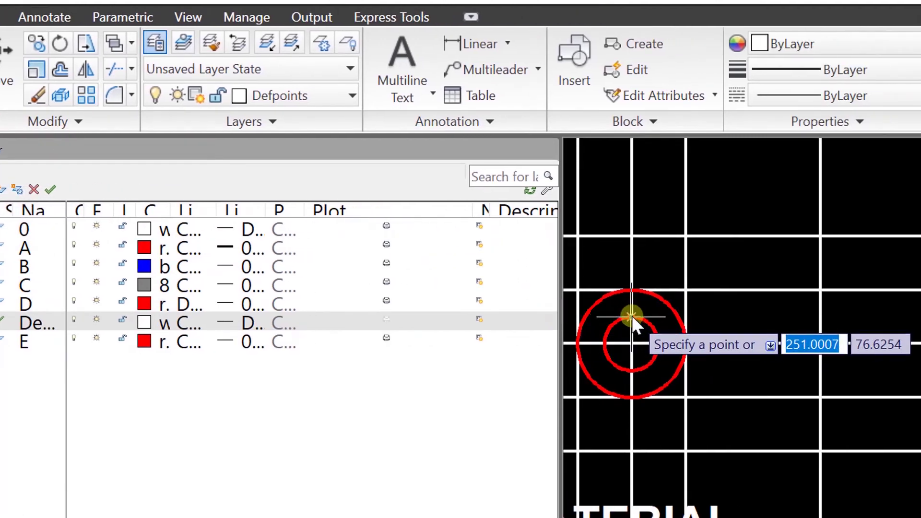
pyautogui.click(632, 315)
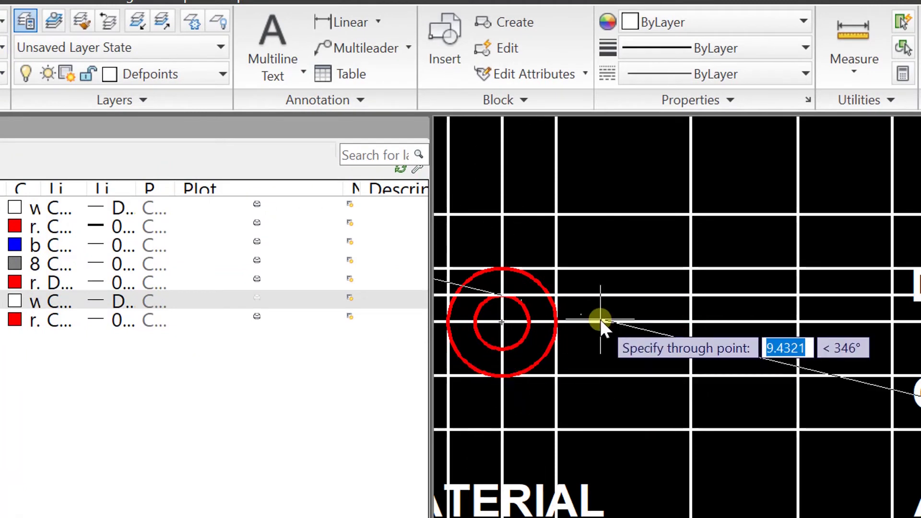
pyautogui.press('Escape')
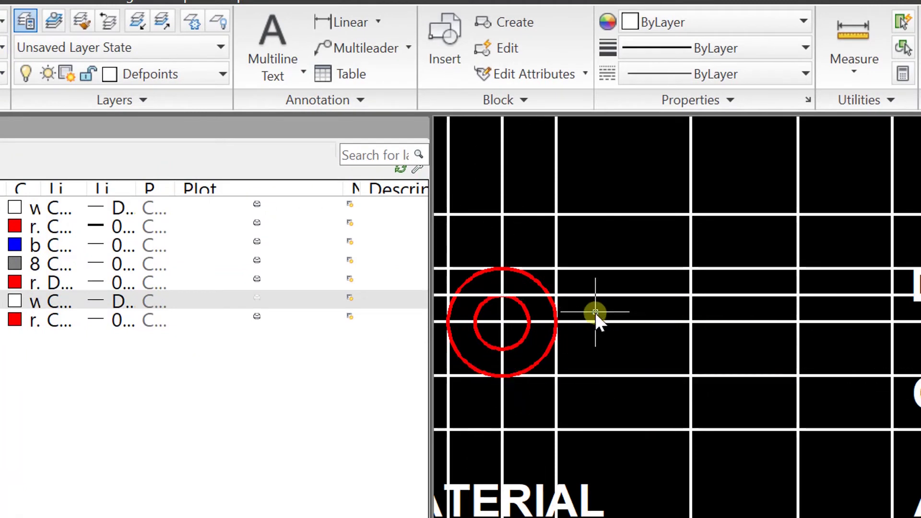
pyautogui.rightClick(575, 364)
pyautogui.click(634, 282)
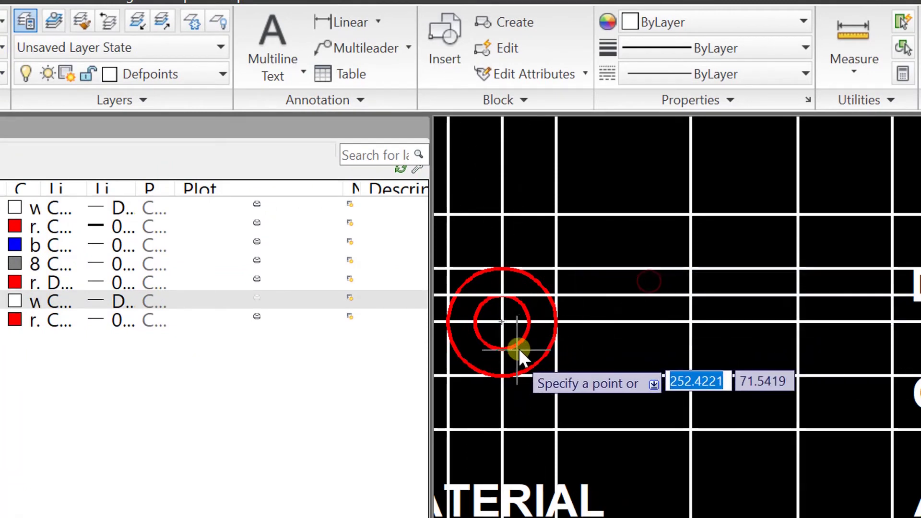
pyautogui.click(503, 350)
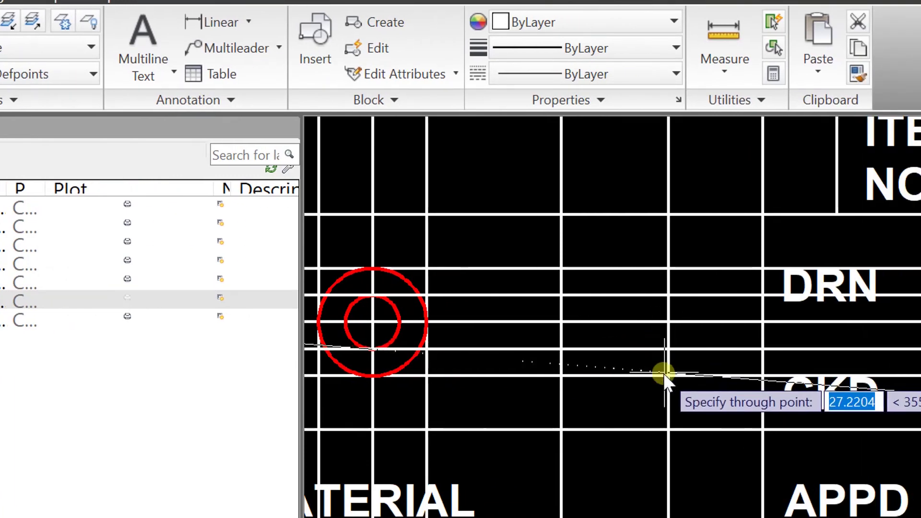
pyautogui.press('Escape')
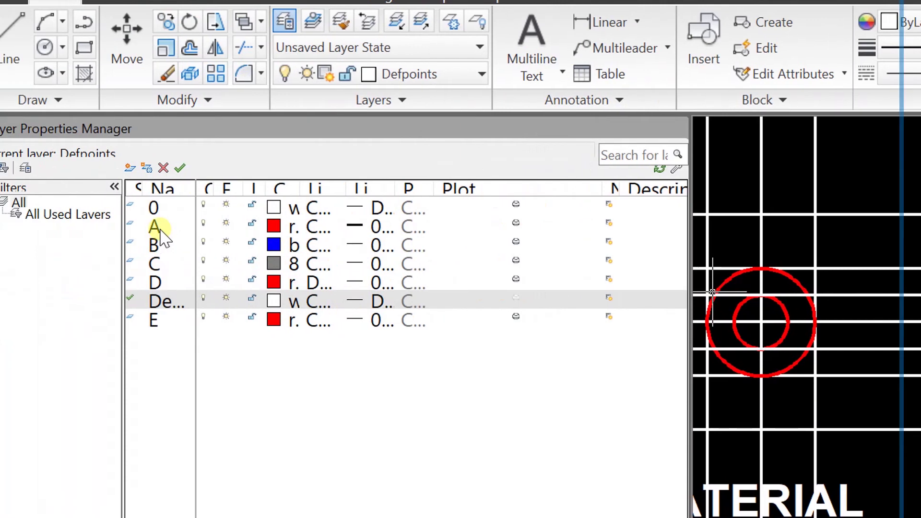
# - Make layer A current and draw the symbol's trapezoid outline through the construction line intersections, with its short side facing the circles
pyautogui.click(161, 229)
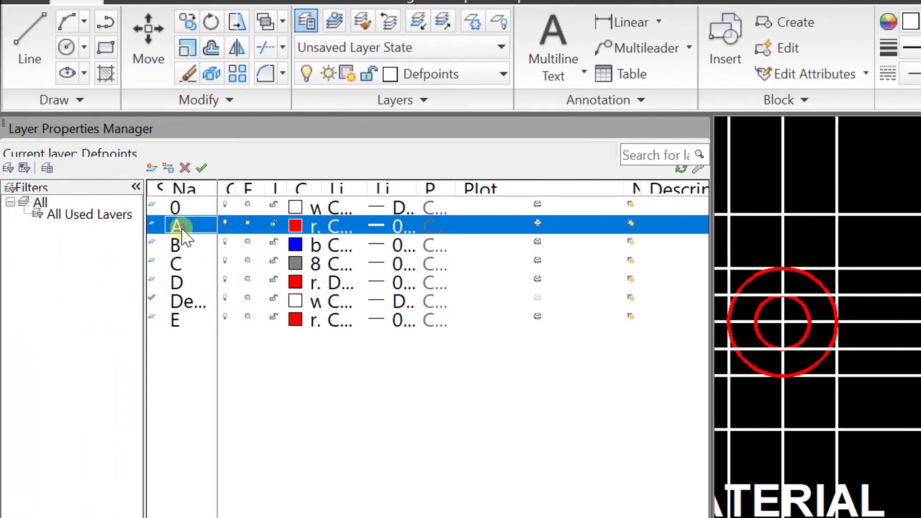
pyautogui.doubleClick(179, 228)
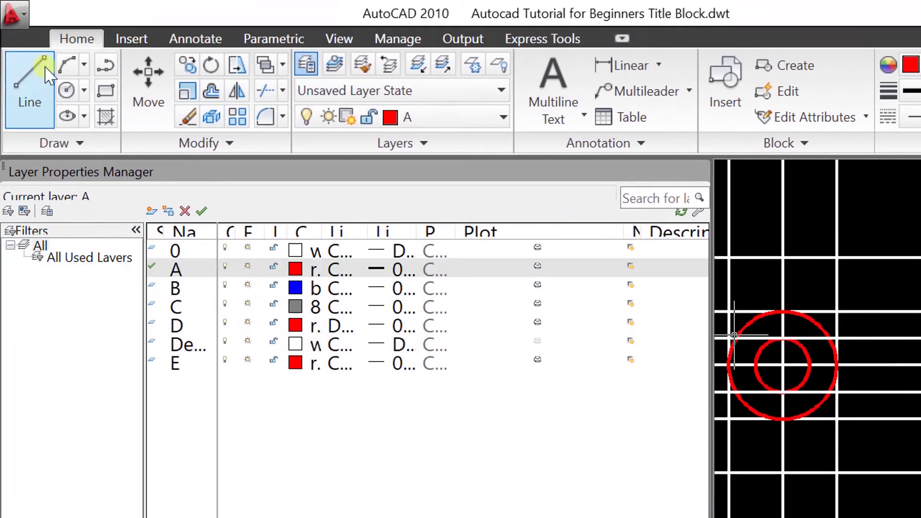
pyautogui.click(46, 70)
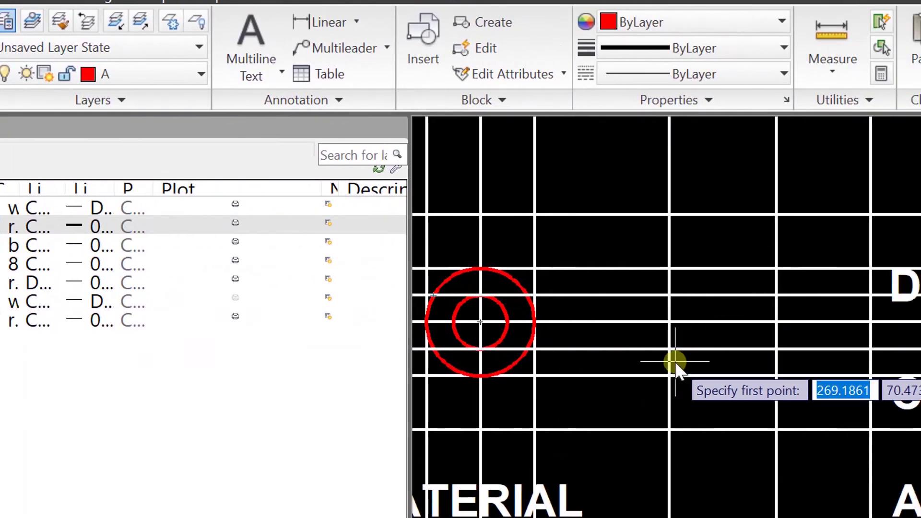
pyautogui.click(665, 270)
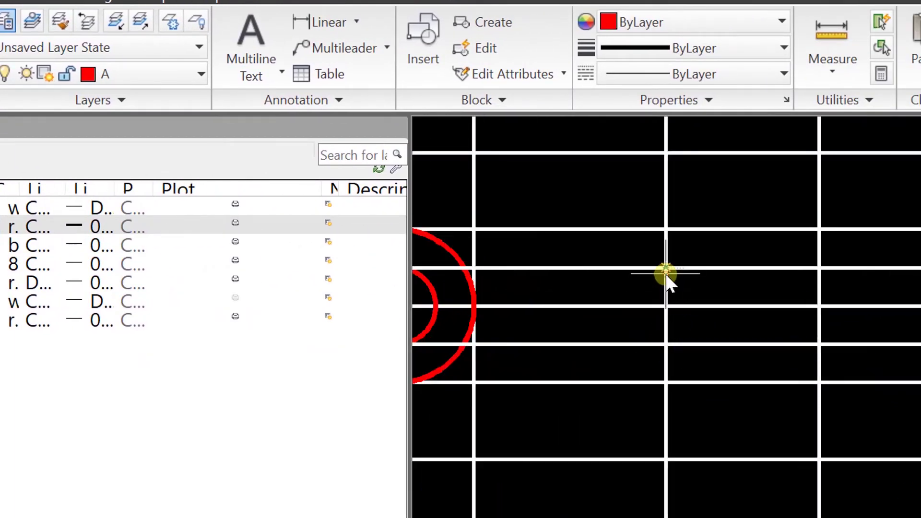
pyautogui.click(666, 344)
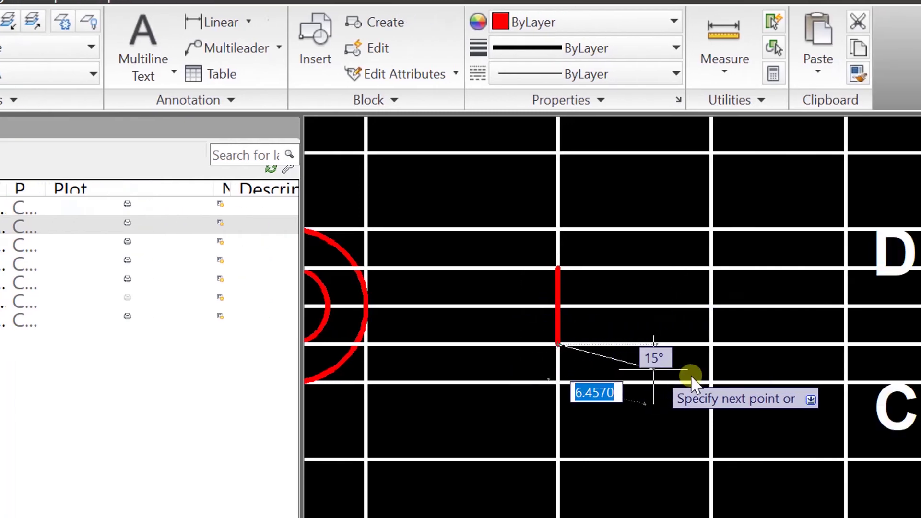
pyautogui.click(709, 379)
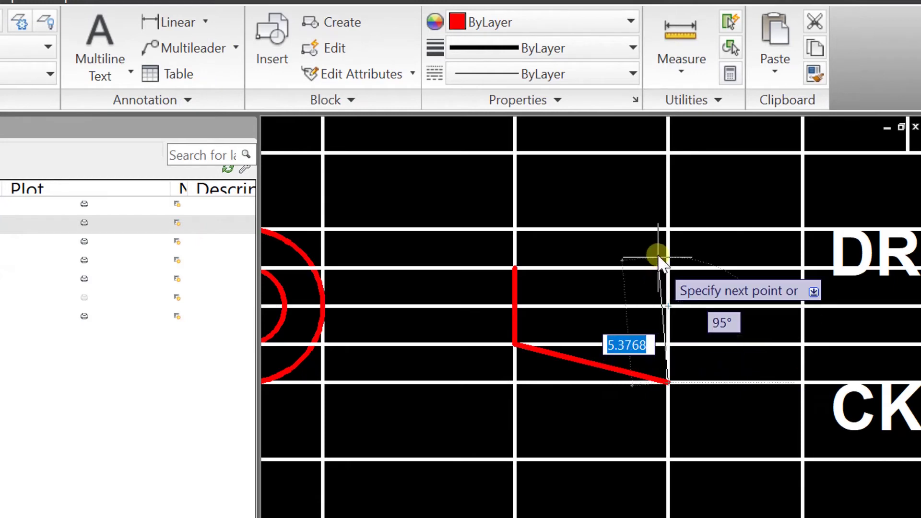
pyautogui.click(669, 231)
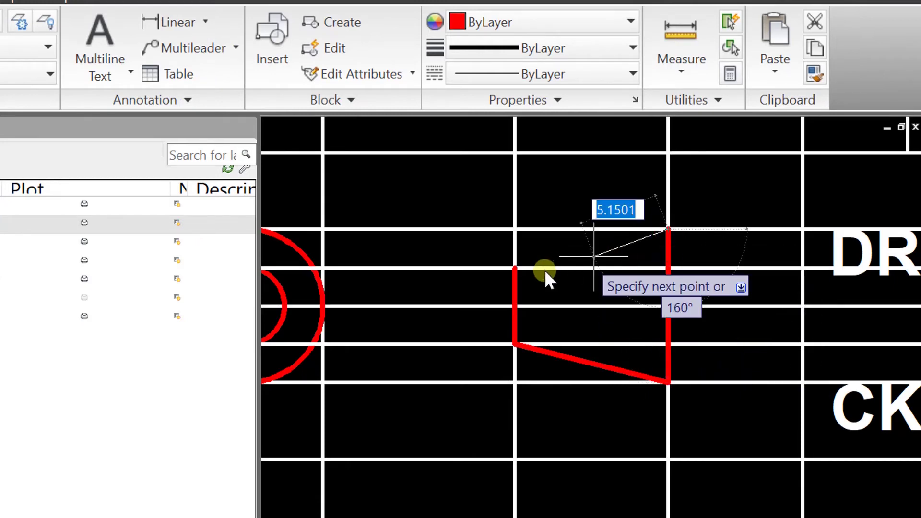
pyautogui.click(510, 259)
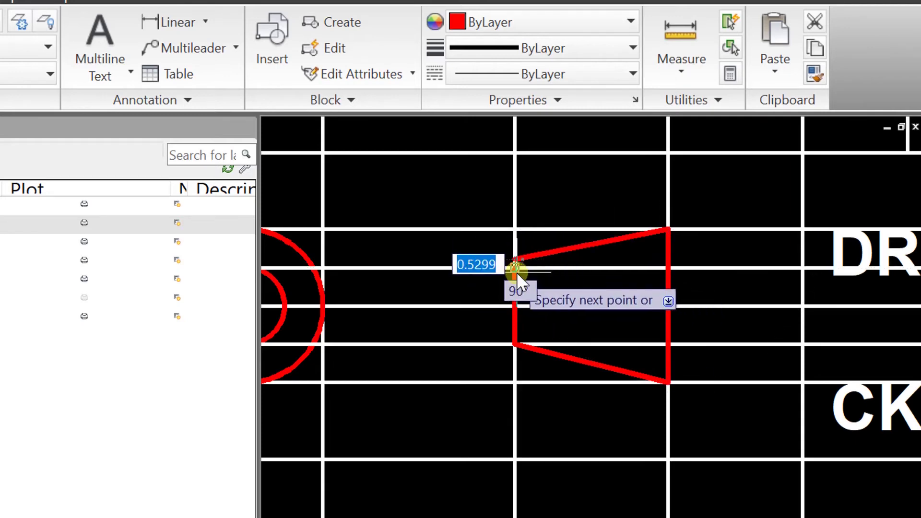
pyautogui.rightClick(530, 272)
pyautogui.click(536, 283)
# - Move the loose end of the trapezoid's upper sloping edge onto the top of its short side and clear the selection
pyautogui.scroll(2, 527, 277)
pyautogui.scroll(2, 528, 277)
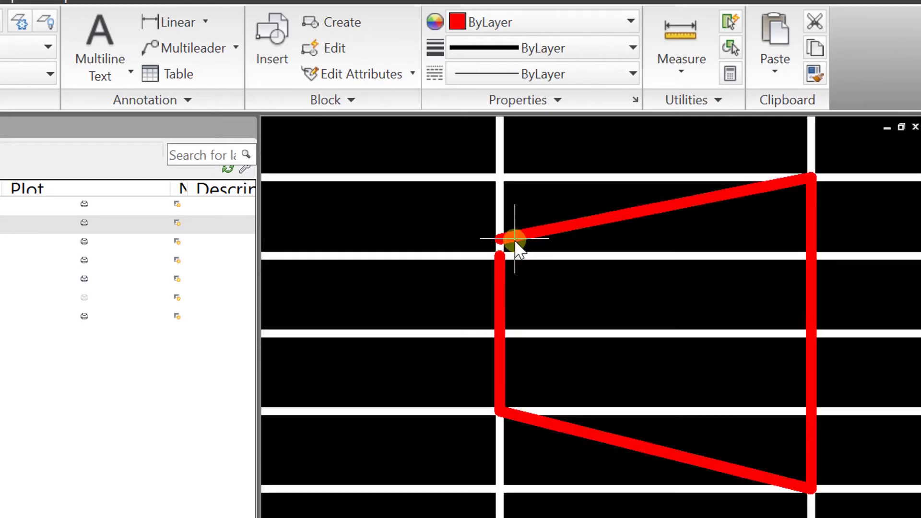
pyautogui.click(508, 239)
pyautogui.click(498, 240)
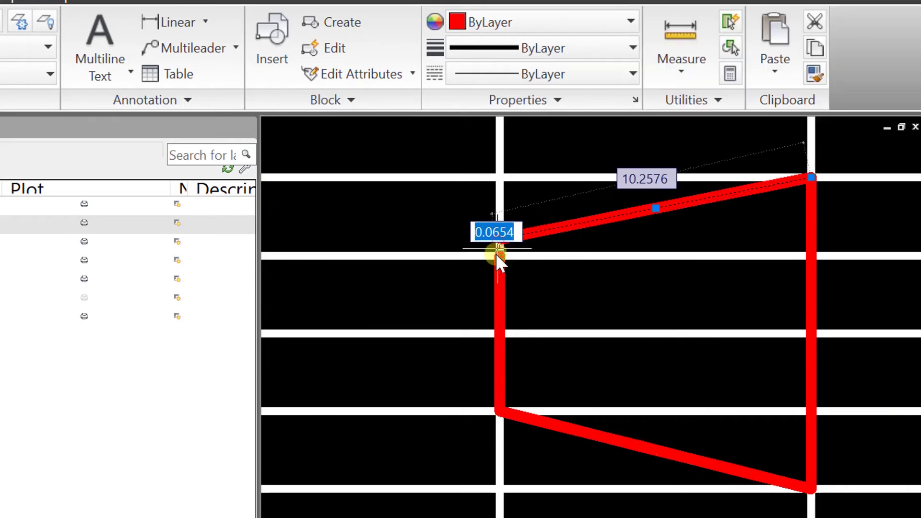
pyautogui.click(494, 259)
pyautogui.scroll(-8, 494, 261)
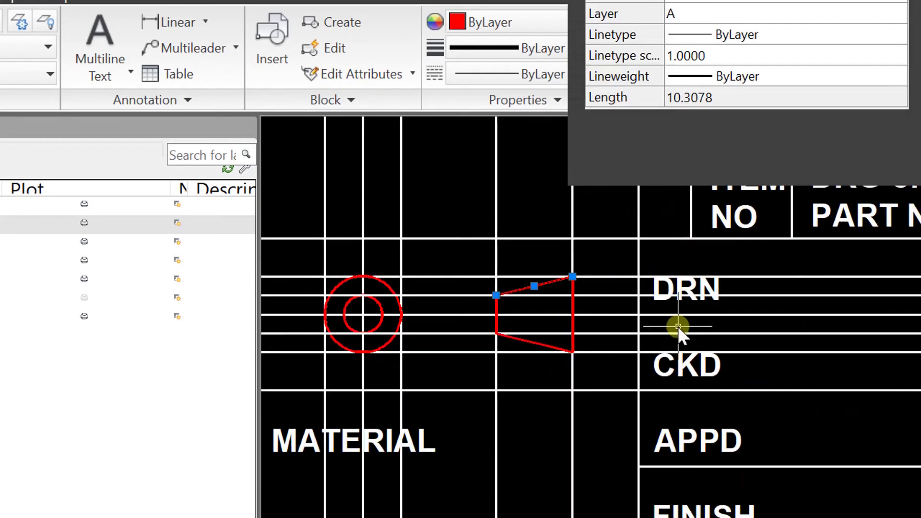
pyautogui.scroll(3, 512, 330)
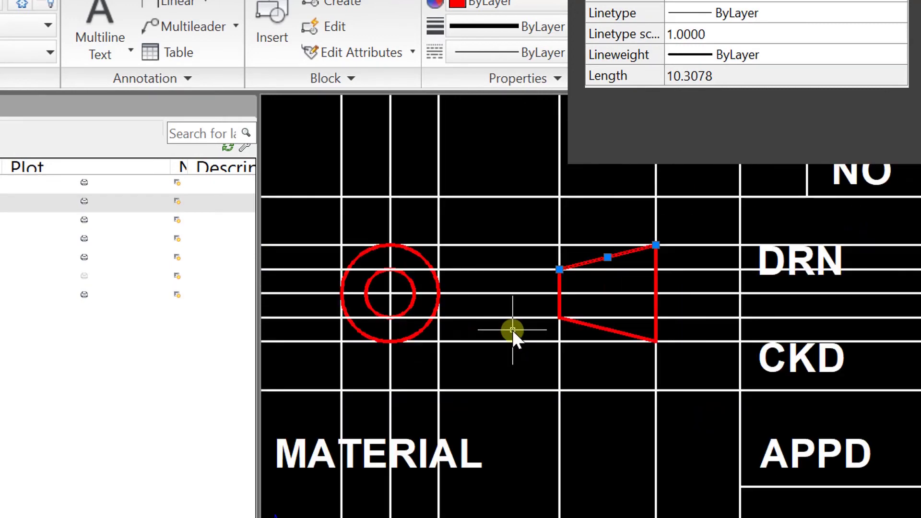
pyautogui.press('Escape')
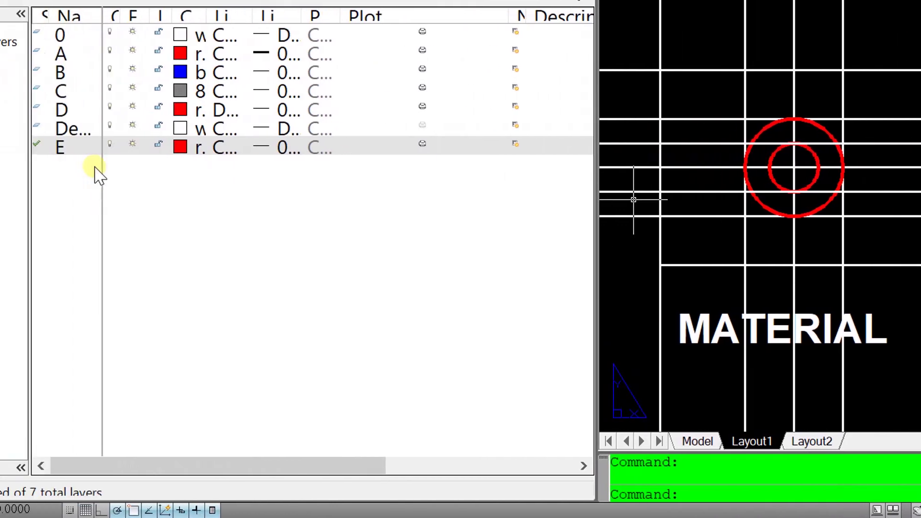
# - On layer E, draw a 38.5 mm horizontal centre line through both views, starting 3 mm left of the outer circle
pyautogui.click(164, 151)
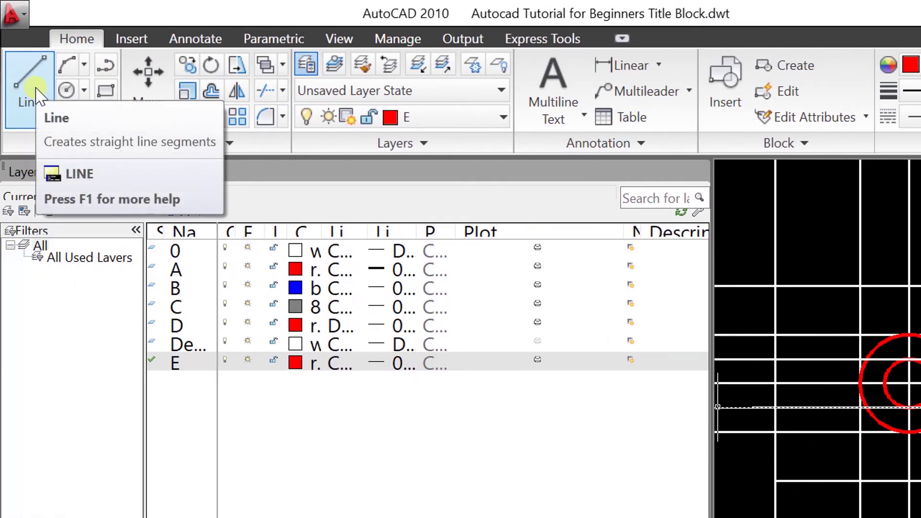
pyautogui.click(33, 91)
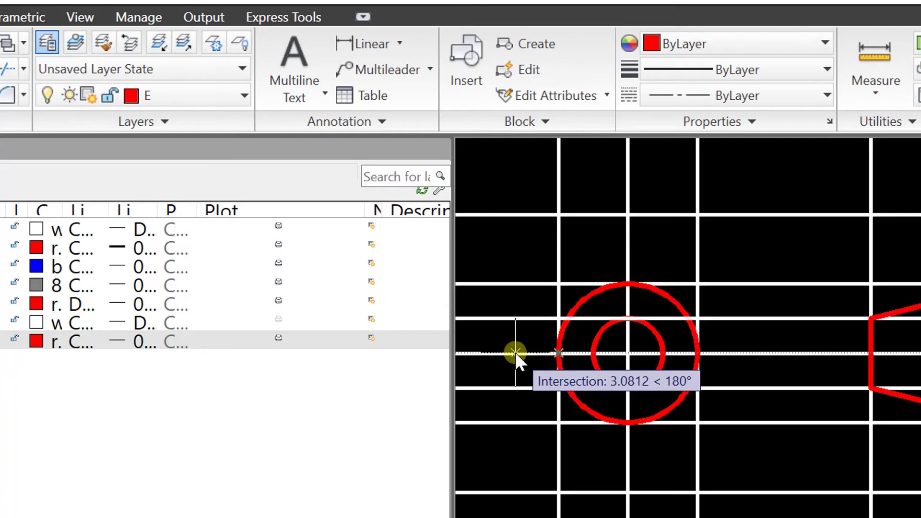
pyautogui.write('3')
pyautogui.press('Return')
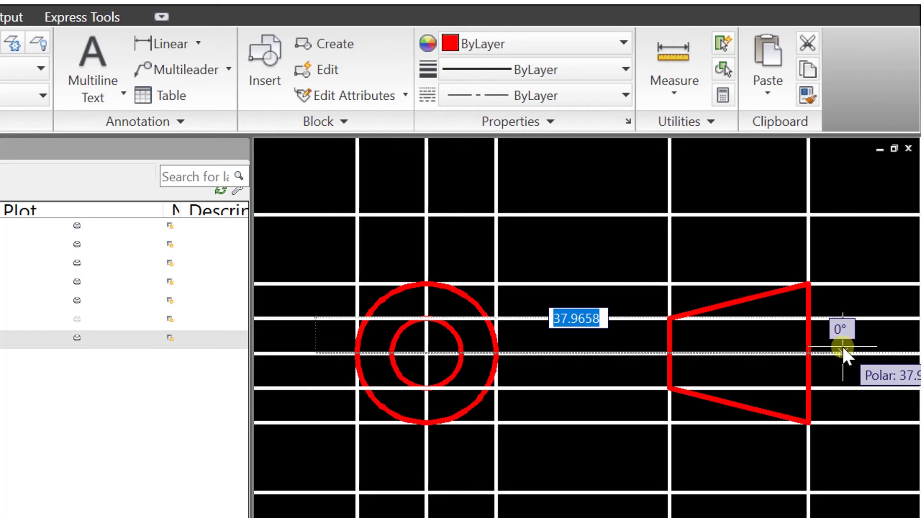
pyautogui.write('38.5')
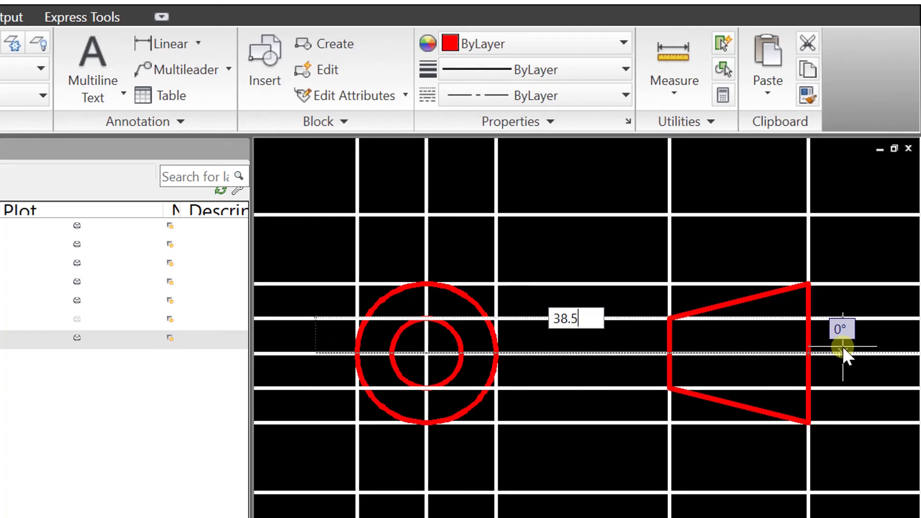
pyautogui.press('Return')
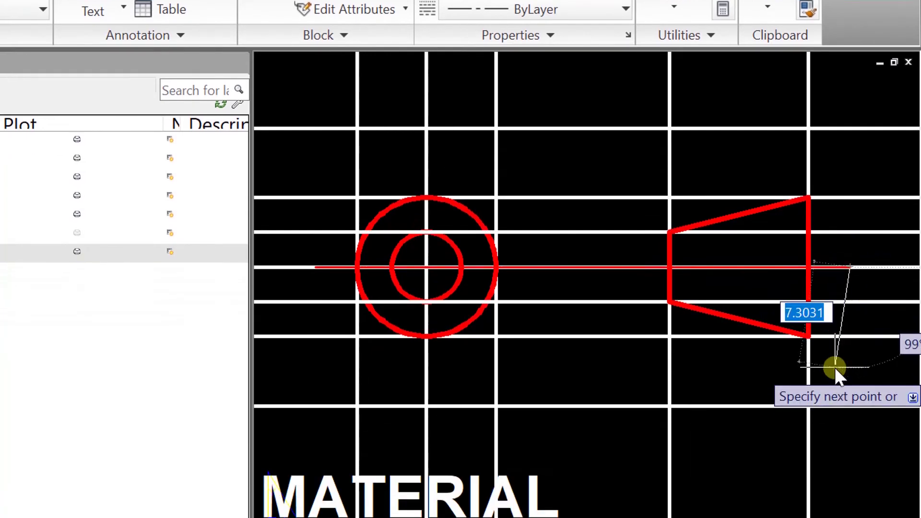
pyautogui.press('Escape')
pyautogui.scroll(-2, 446, 252)
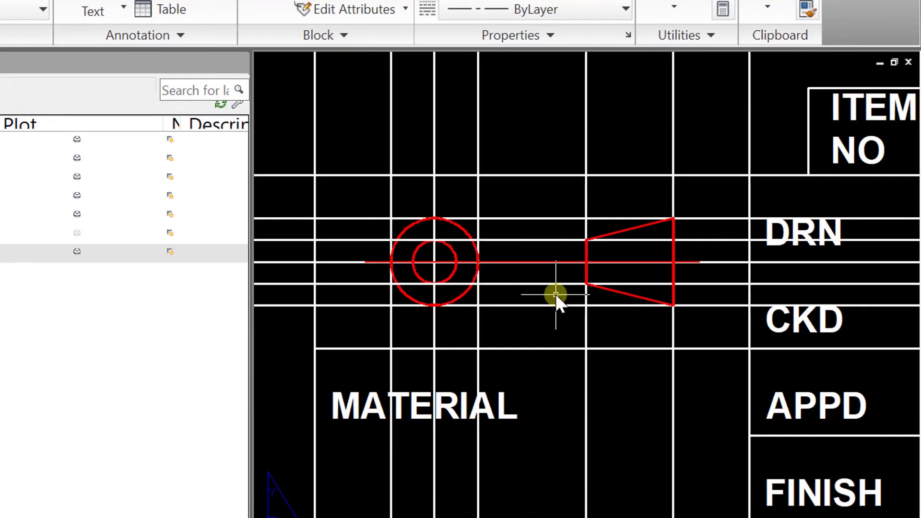
pyautogui.scroll(3, 556, 293)
pyautogui.scroll(5, 491, 240)
pyautogui.scroll(-9, 492, 241)
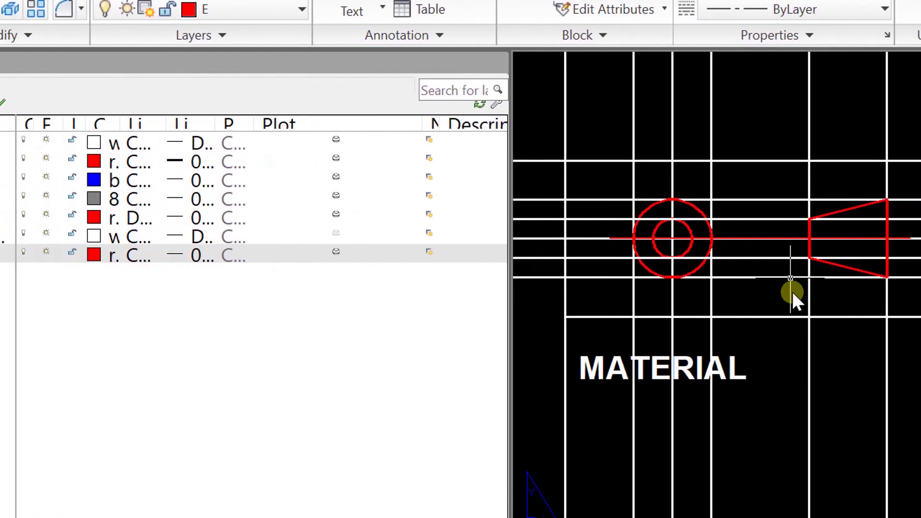
pyautogui.scroll(3, 730, 263)
pyautogui.scroll(-4, 727, 305)
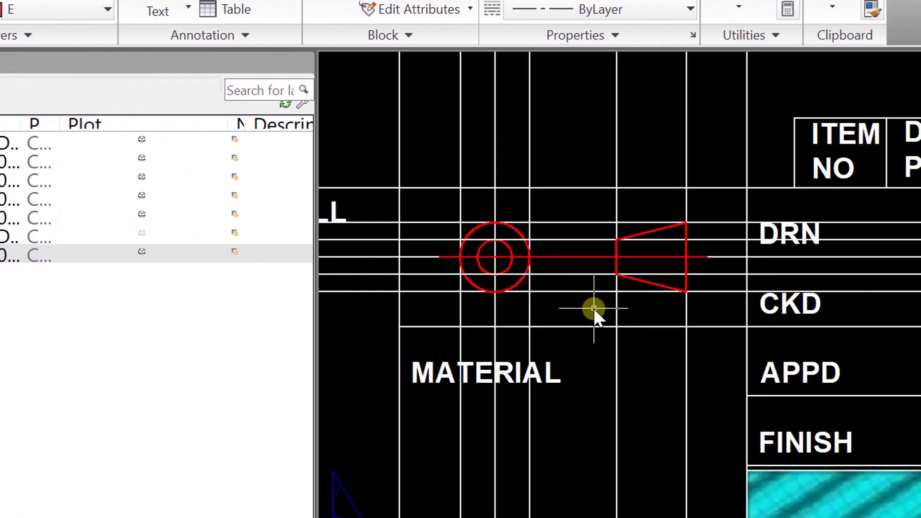
pyautogui.scroll(3, 567, 294)
pyautogui.click(477, 250)
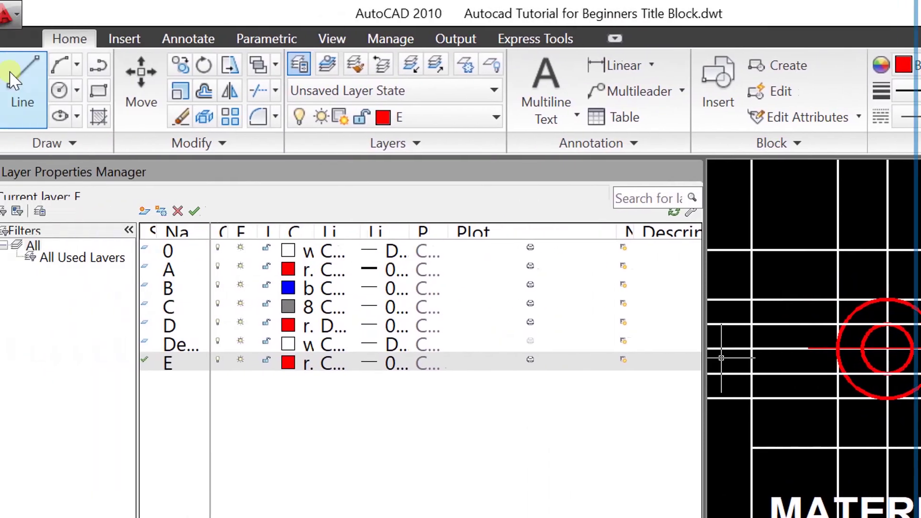
# - Draw a 16 mm vertical centre line through the centre of the circles, starting 3 mm above the outer circle
pyautogui.click(13, 79)
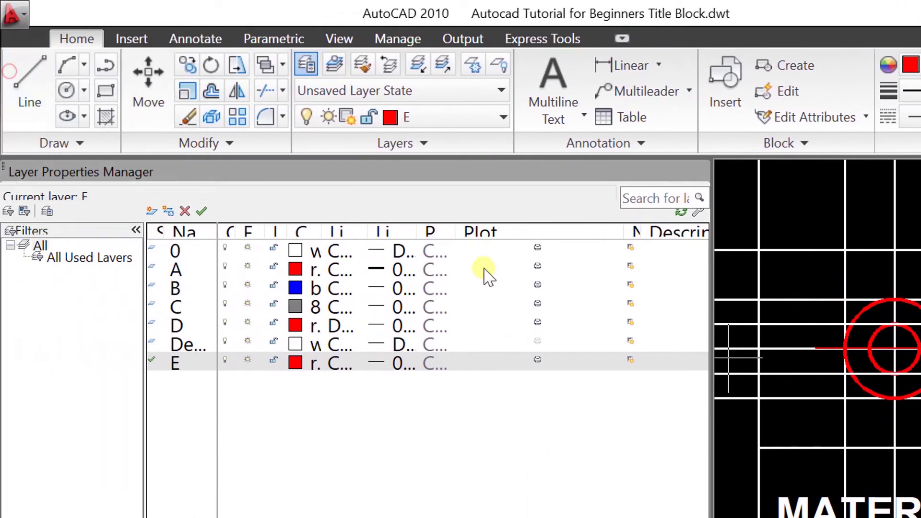
pyautogui.scroll(3, 900, 289)
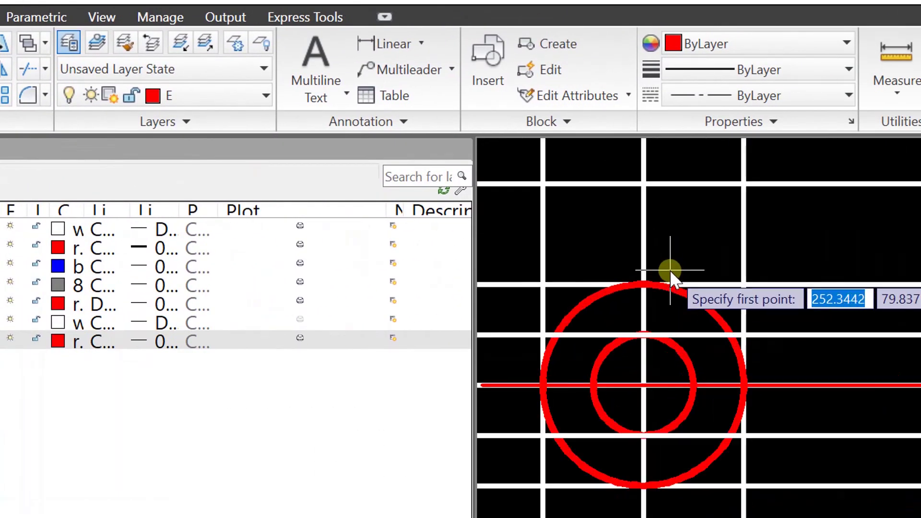
pyautogui.click(644, 286)
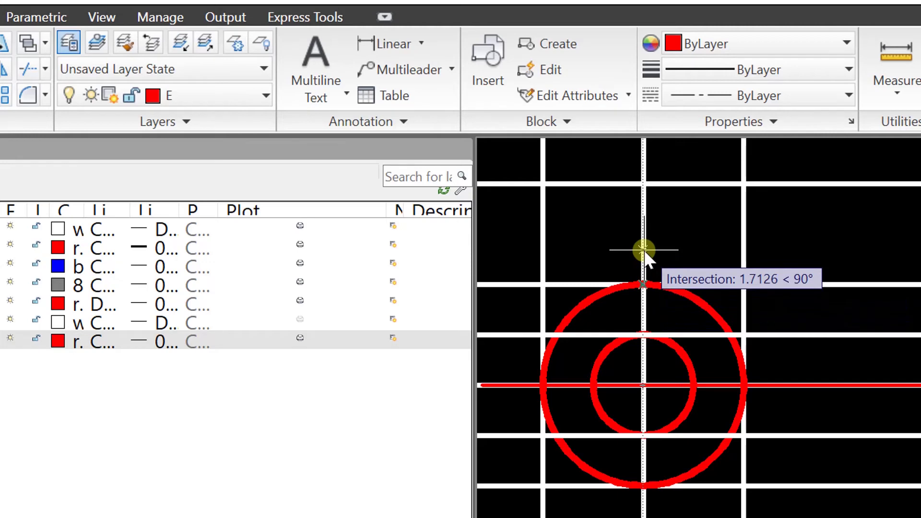
pyautogui.scroll(5, 640, 286)
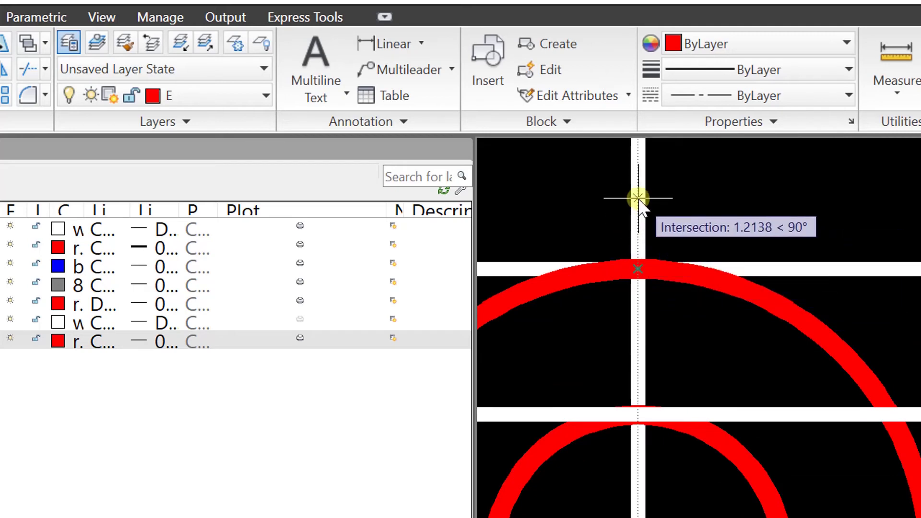
pyautogui.write('3')
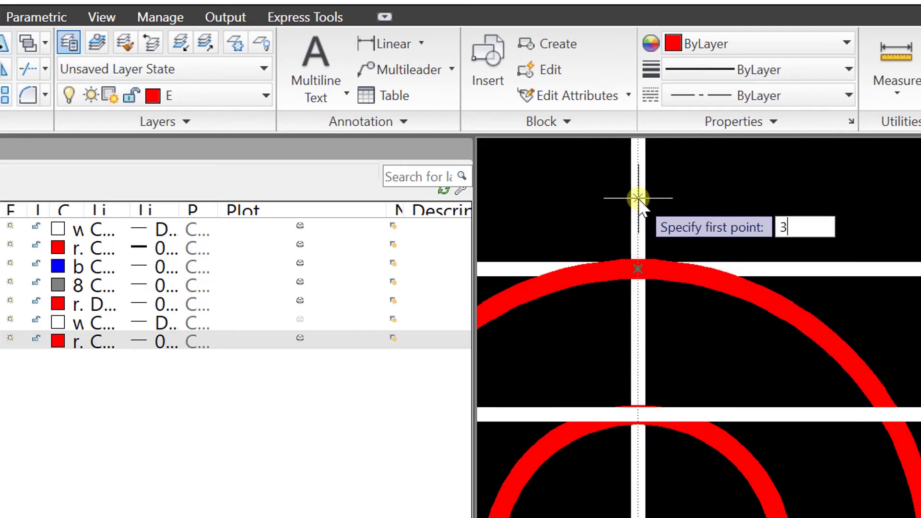
pyautogui.press('Return')
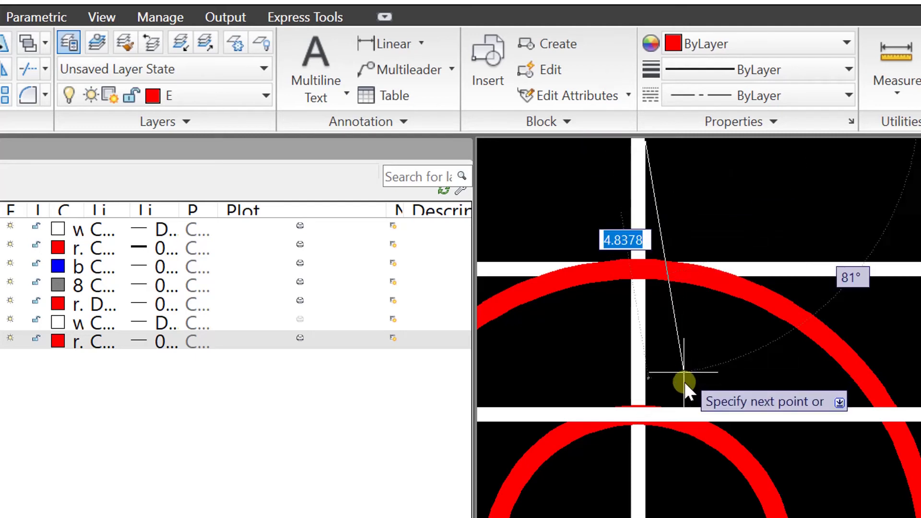
pyautogui.scroll(-2, 683, 382)
pyautogui.scroll(-5, 669, 370)
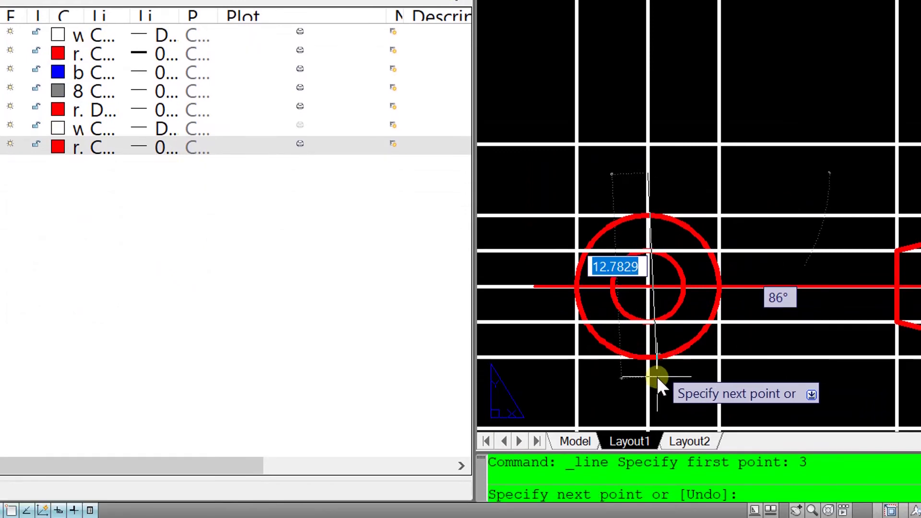
pyautogui.scroll(4, 657, 456)
pyautogui.scroll(5, 619, 316)
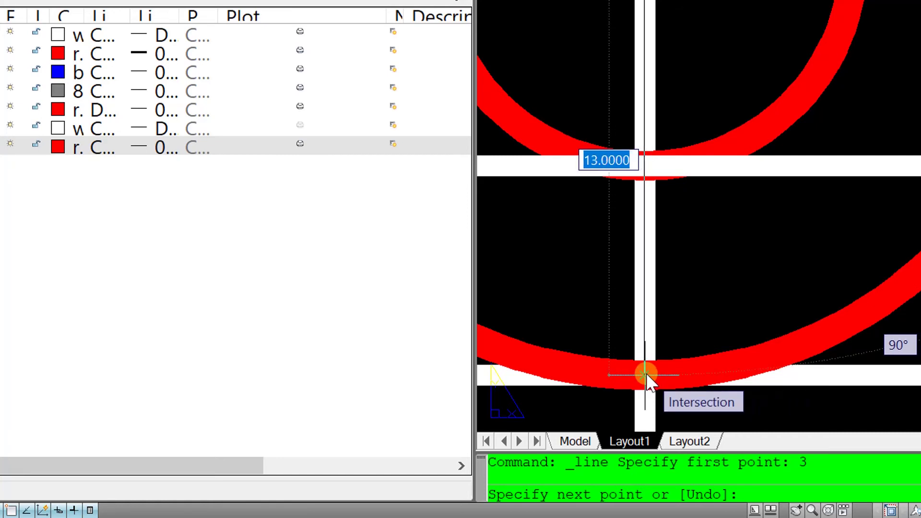
pyautogui.write('16')
pyautogui.press('Return')
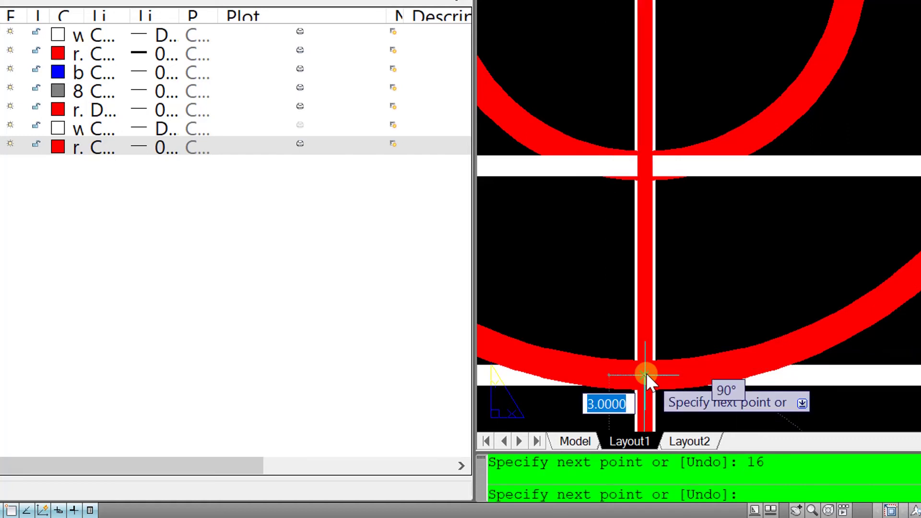
pyautogui.scroll(-5, 703, 298)
pyautogui.scroll(-6, 703, 297)
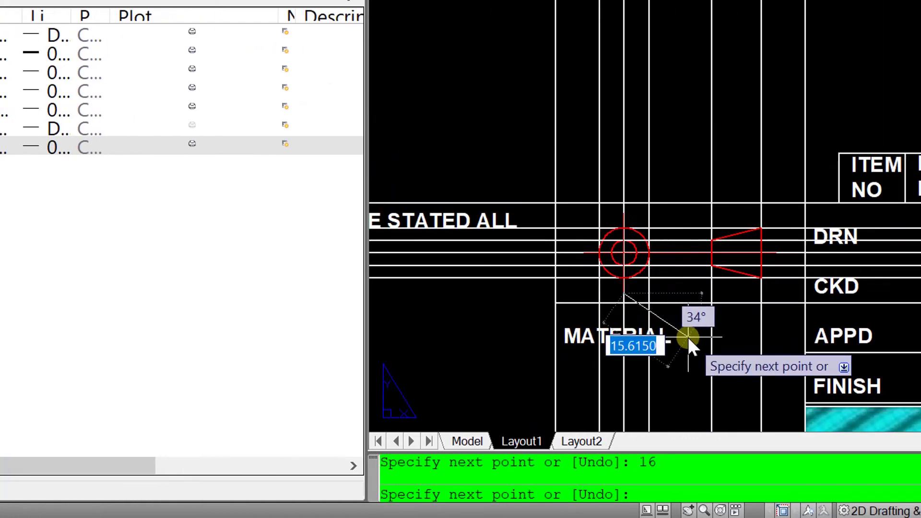
pyautogui.press('Escape')
pyautogui.scroll(-4, 687, 336)
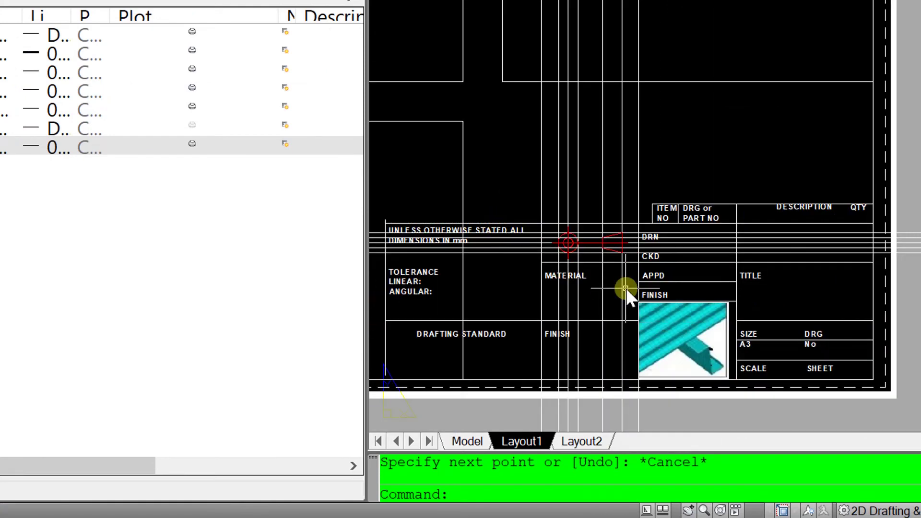
# - Erase the five horizontal and seven vertical construction lines around the projection symbol, keeping the symbol and the title block borders
pyautogui.scroll(5, 623, 287)
pyautogui.scroll(-2, 619, 250)
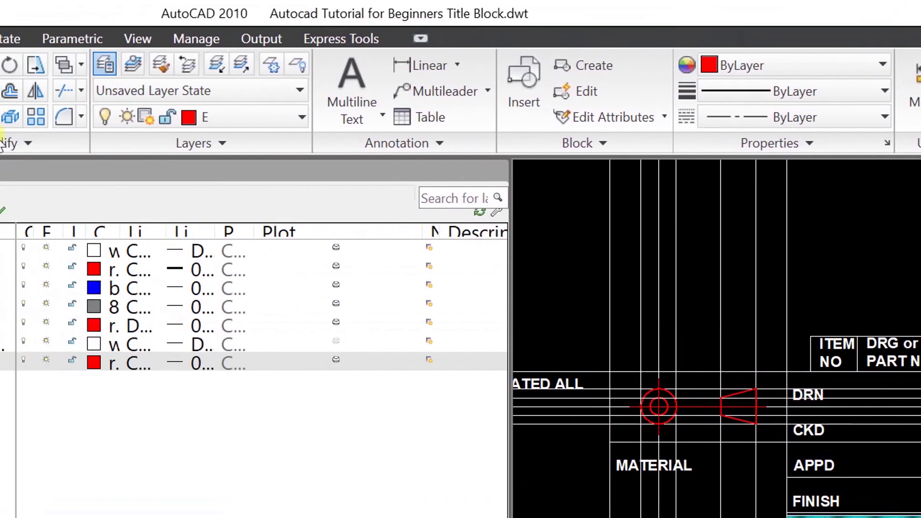
pyautogui.click(181, 124)
pyautogui.scroll(3, 623, 448)
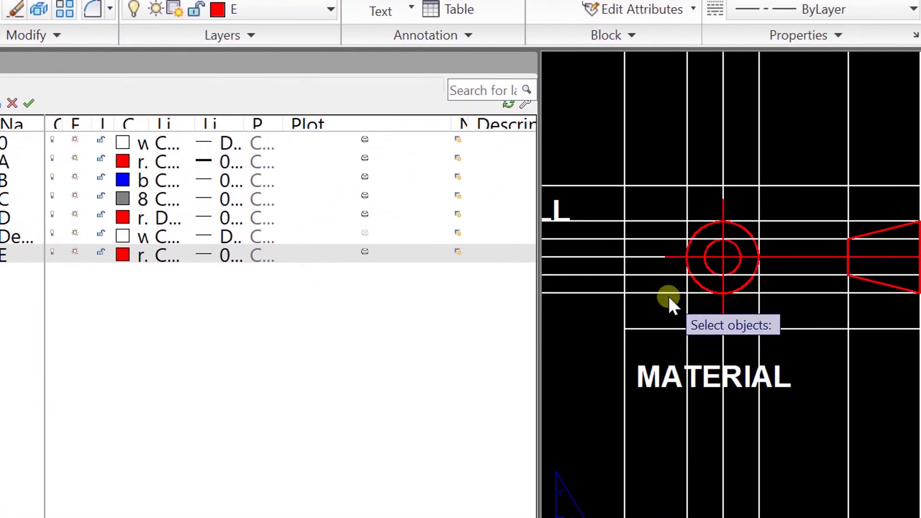
pyautogui.click(668, 295)
pyautogui.click(652, 280)
pyautogui.click(649, 274)
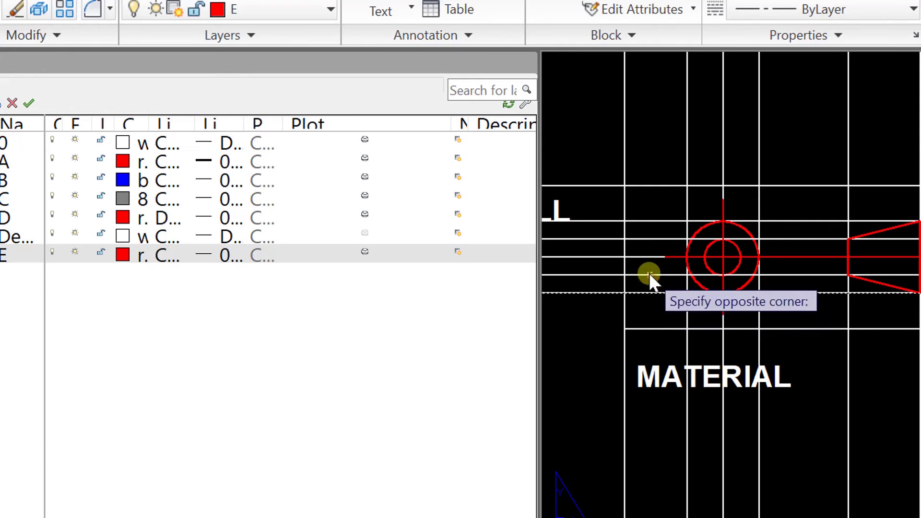
pyautogui.click(648, 272)
pyautogui.click(646, 257)
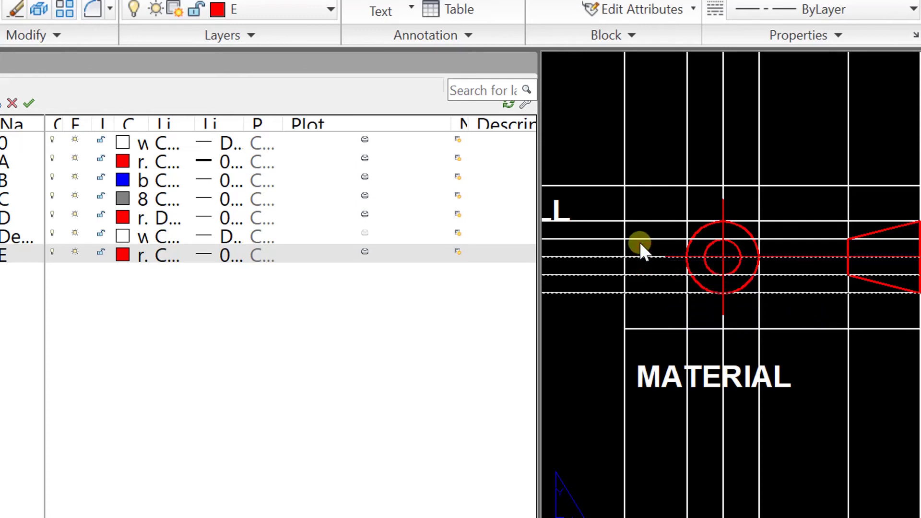
pyautogui.click(640, 241)
pyautogui.click(640, 222)
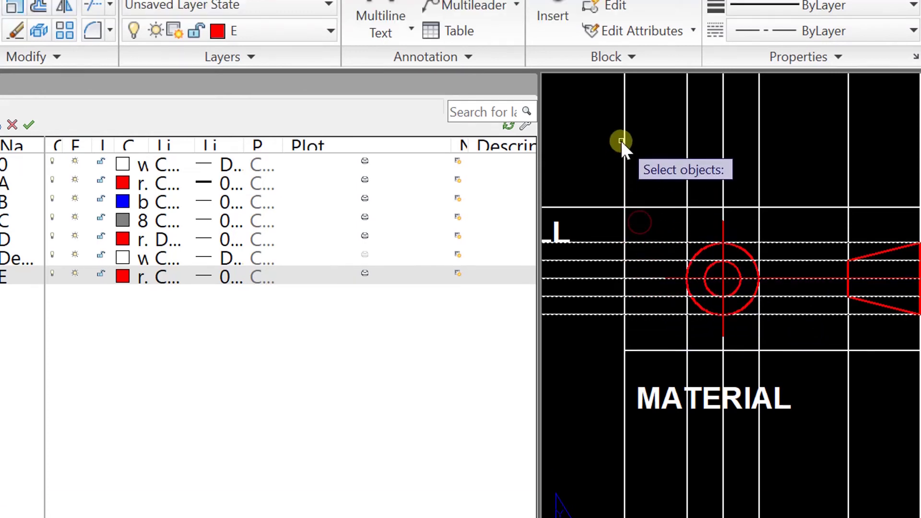
pyautogui.click(623, 139)
pyautogui.click(685, 144)
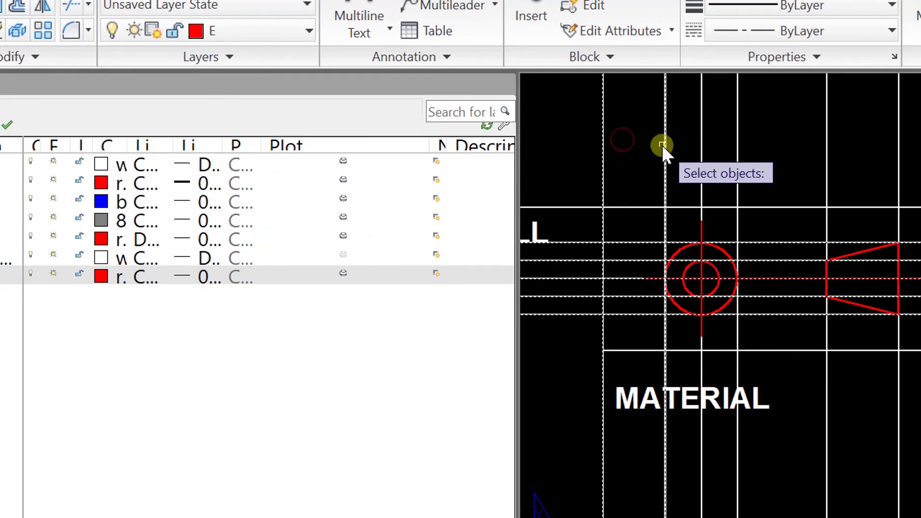
pyautogui.click(661, 145)
pyautogui.click(663, 144)
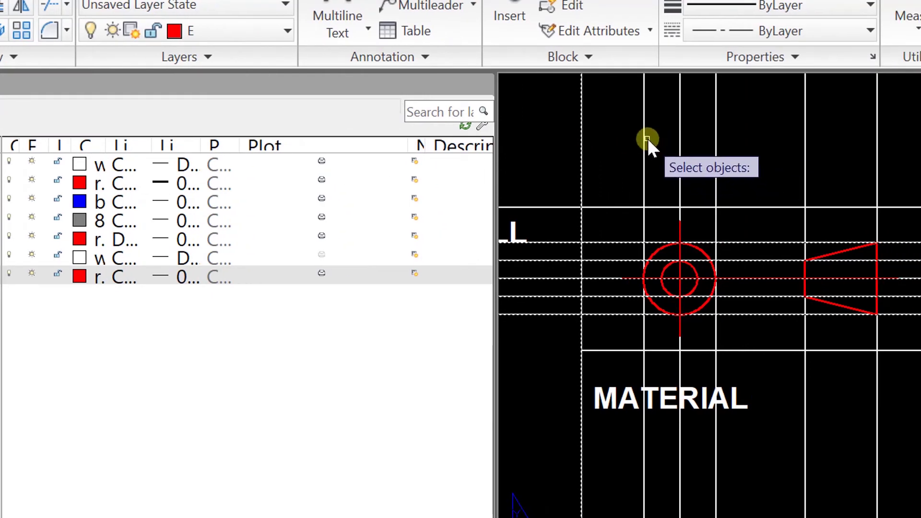
pyautogui.click(644, 139)
pyautogui.click(677, 128)
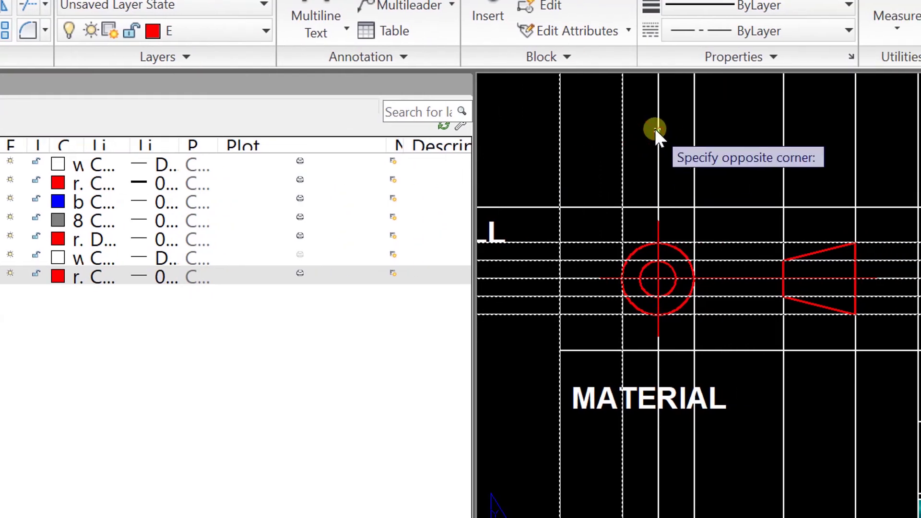
pyautogui.click(659, 109)
pyautogui.click(693, 129)
pyautogui.click(781, 130)
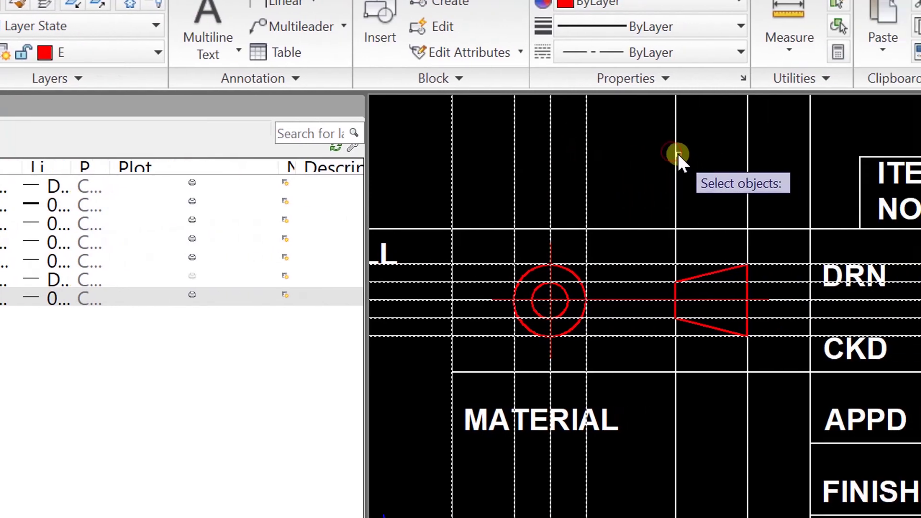
pyautogui.click(676, 153)
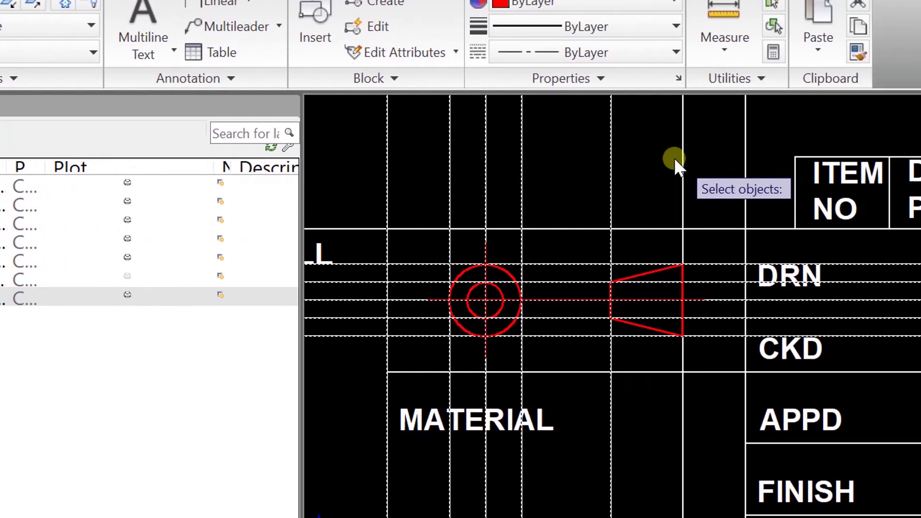
pyautogui.click(680, 160)
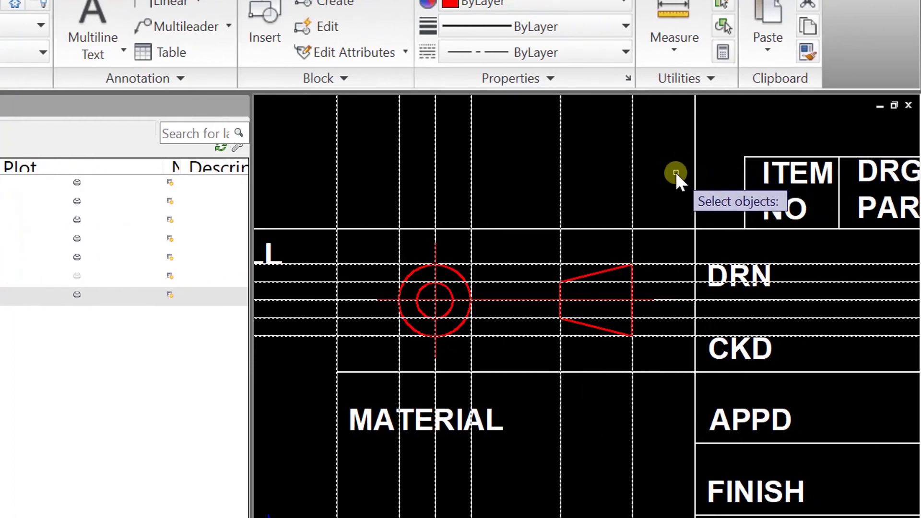
pyautogui.click(695, 172)
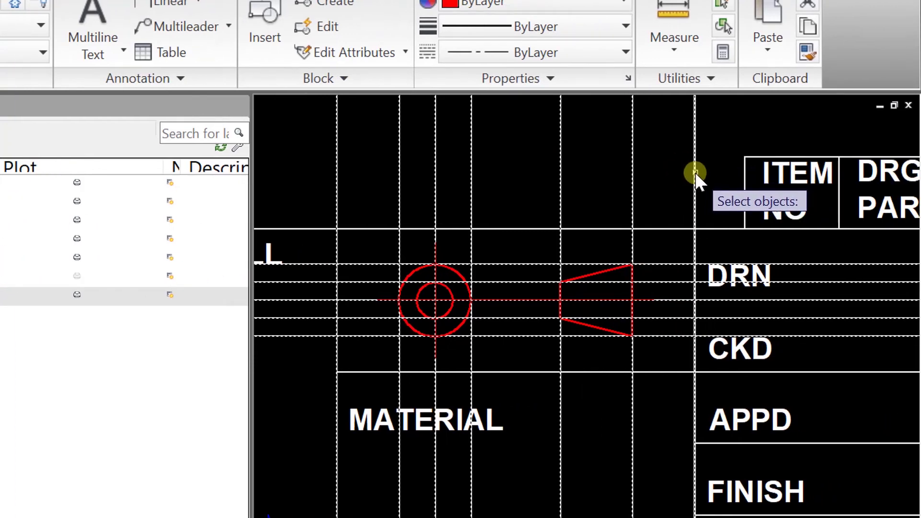
pyautogui.press('Return')
# - Inspect the properties of the symbol's horizontal centre line and clear the selection
pyautogui.scroll(4, 499, 273)
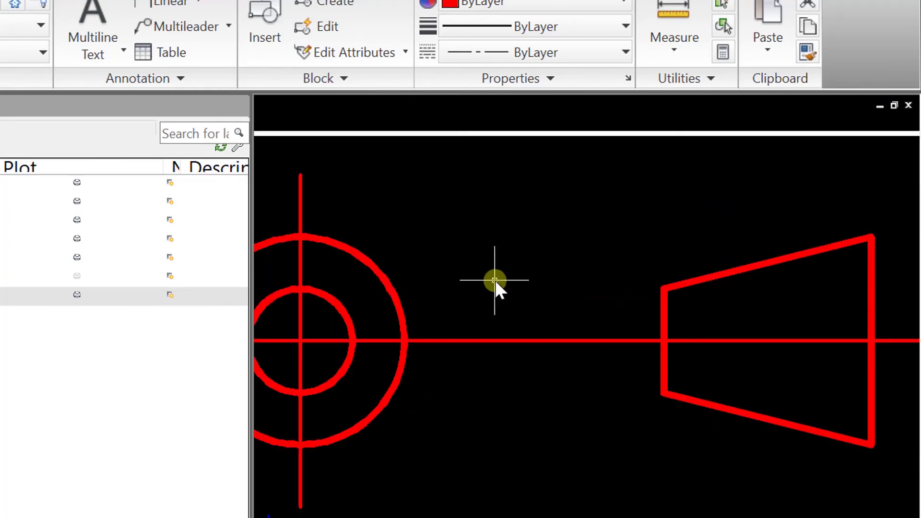
pyautogui.scroll(-7, 495, 280)
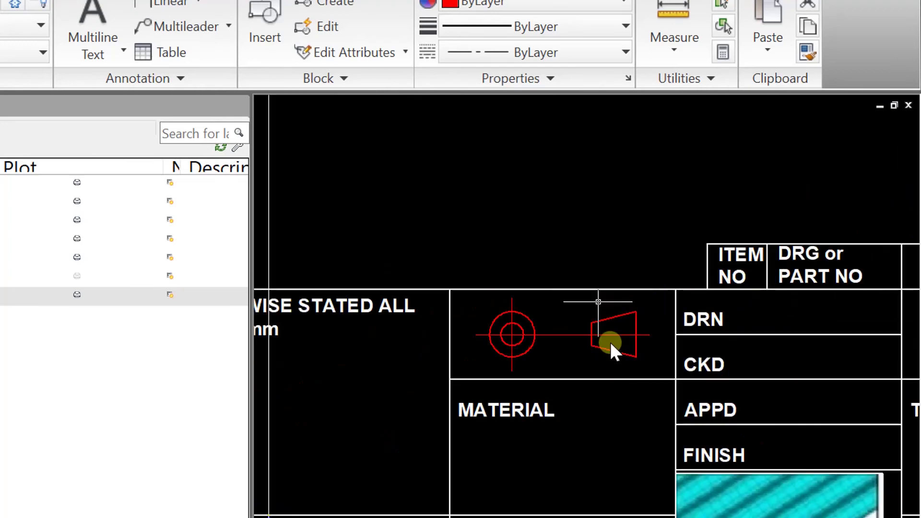
pyautogui.scroll(5, 523, 329)
pyautogui.scroll(4, 573, 379)
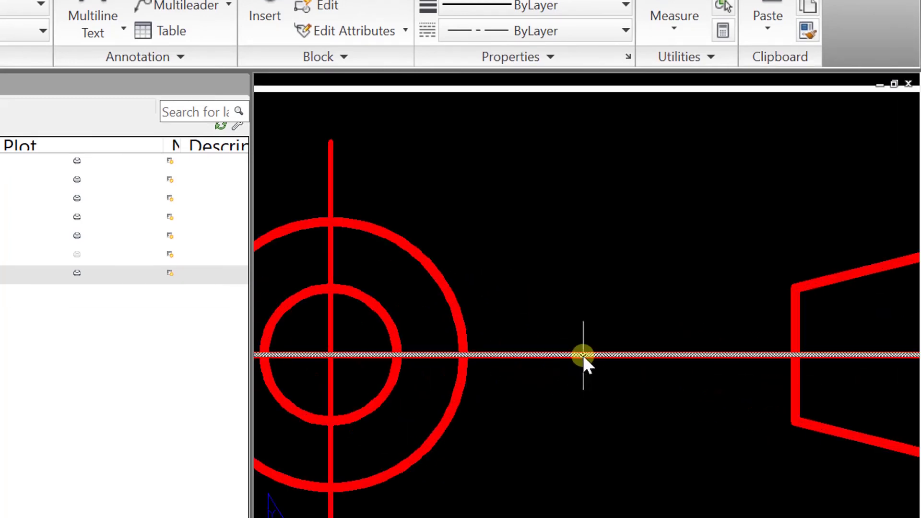
pyautogui.click(583, 355)
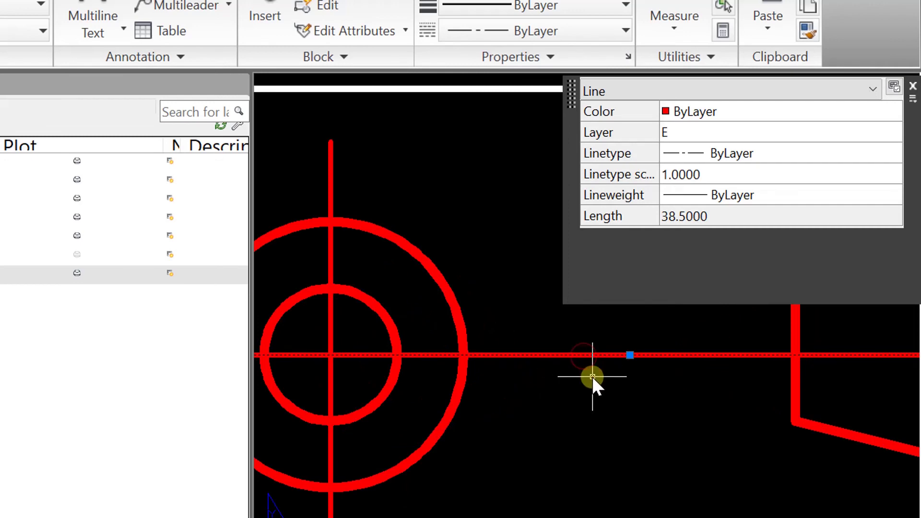
pyautogui.scroll(-4, 610, 386)
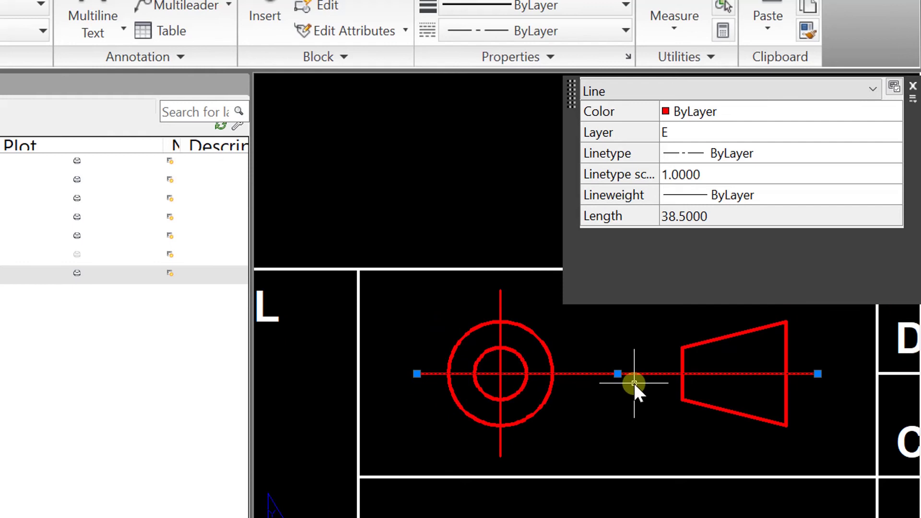
pyautogui.press('Escape')
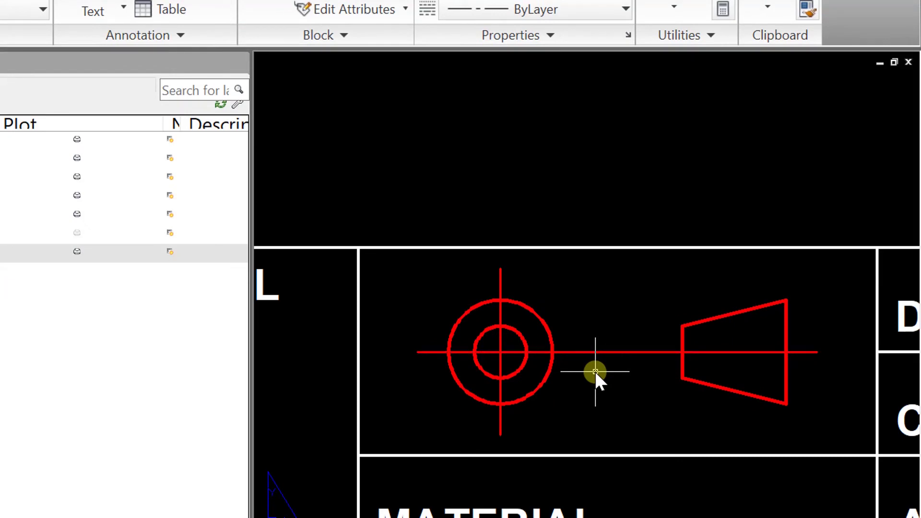
# - Examine the projection symbol up close and its placement in the title block cell above MATERIAL
pyautogui.scroll(-1, 595, 371)
pyautogui.scroll(-1, 756, 387)
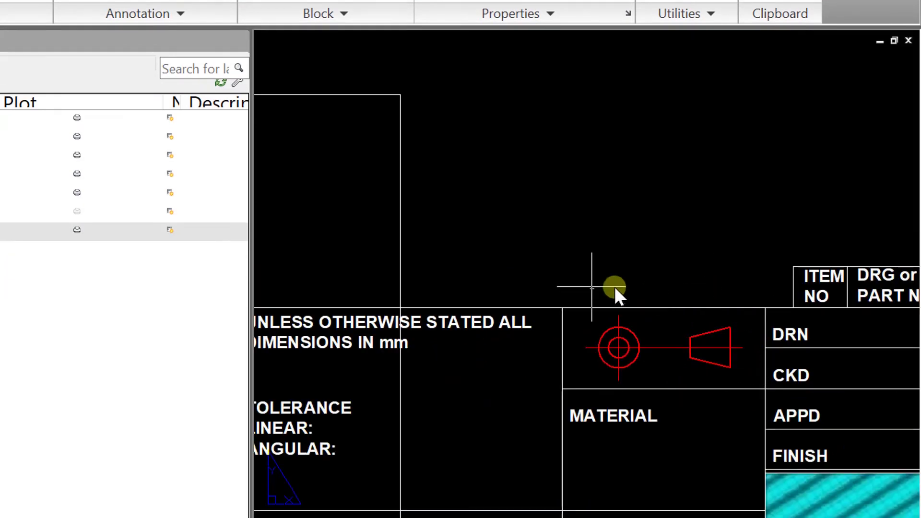
pyautogui.scroll(-3, 644, 265)
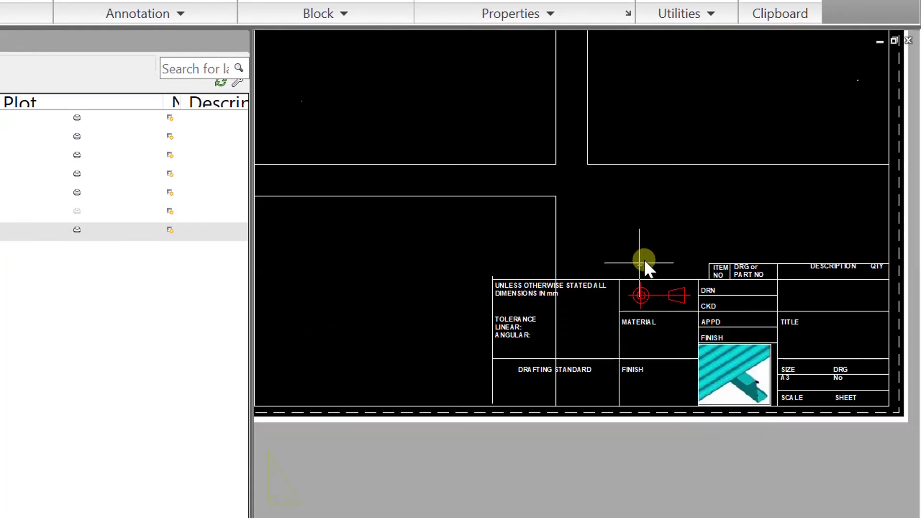
pyautogui.scroll(2, 764, 312)
pyautogui.scroll(1, 555, 298)
pyautogui.scroll(1, 552, 288)
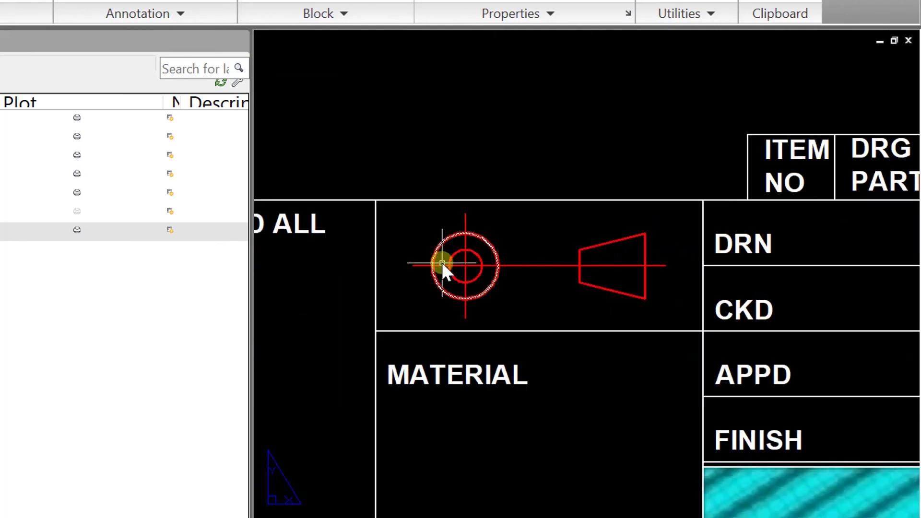
pyautogui.scroll(-5, 614, 314)
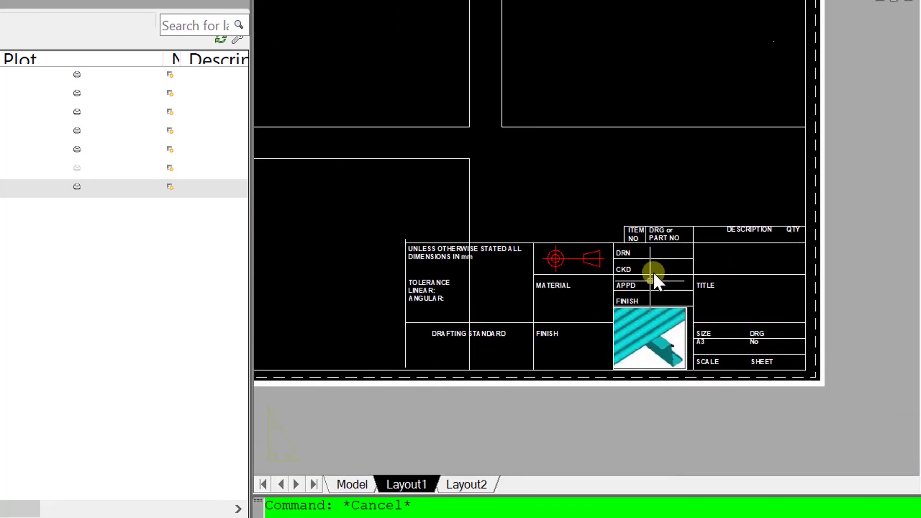
pyautogui.scroll(3, 624, 322)
pyautogui.scroll(2, 561, 293)
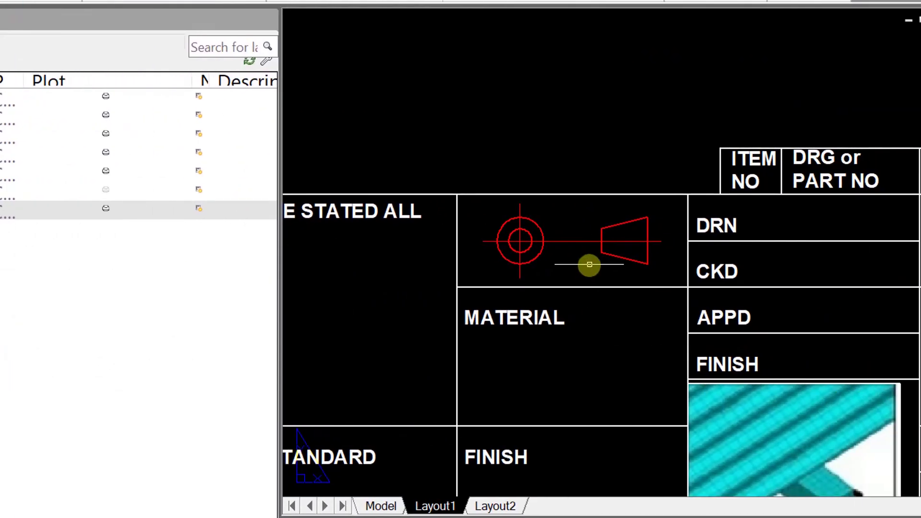
pyautogui.scroll(5, 632, 267)
pyautogui.scroll(-2, 588, 251)
pyautogui.scroll(2, 551, 226)
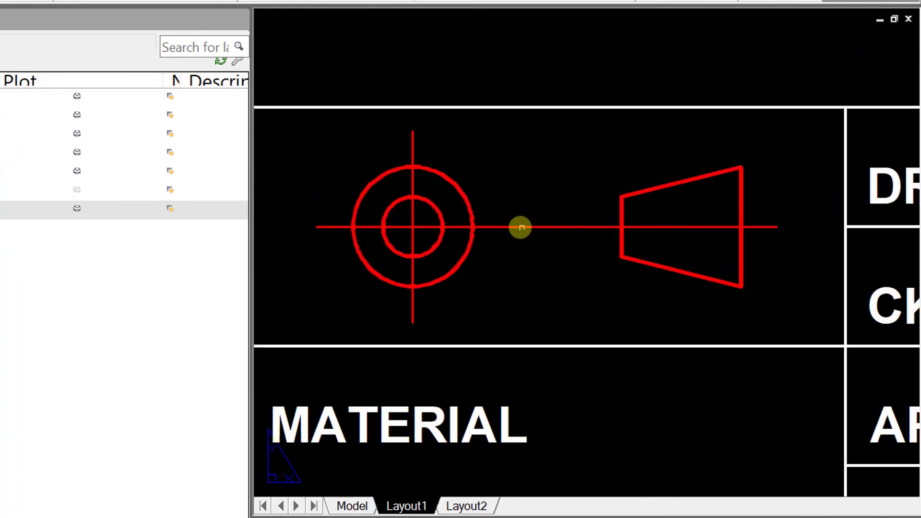
# - Check which properties the Quick Properties customization displays for Line objects, including linetype scale, and close the customization window
pyautogui.click(523, 229)
pyautogui.click(500, 218)
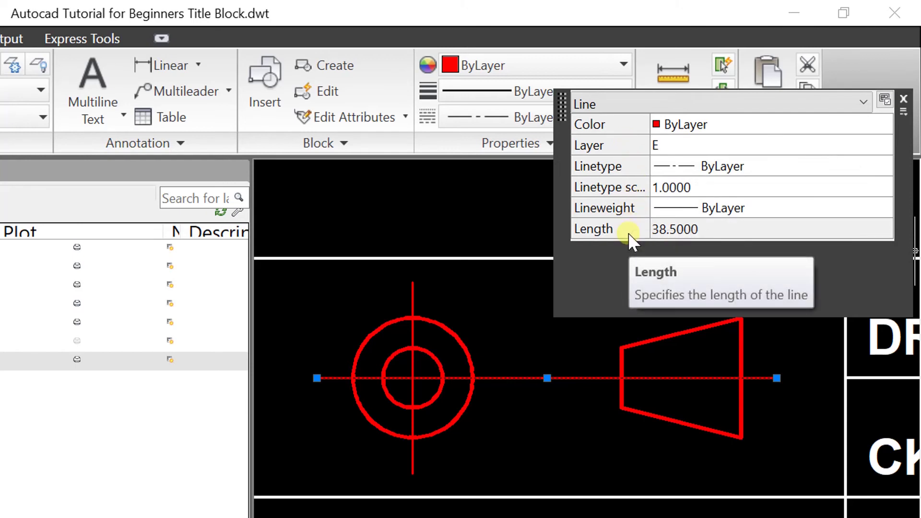
pyautogui.click(903, 111)
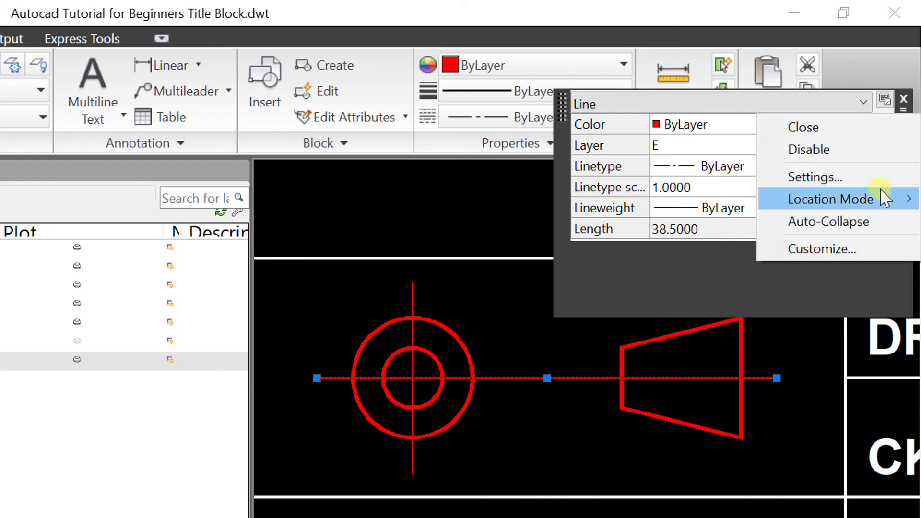
pyautogui.click(863, 248)
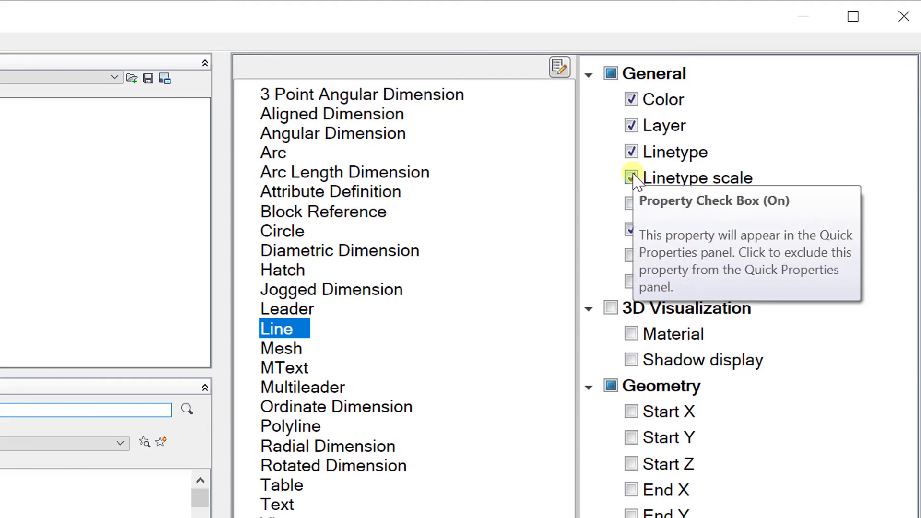
pyautogui.click(904, 18)
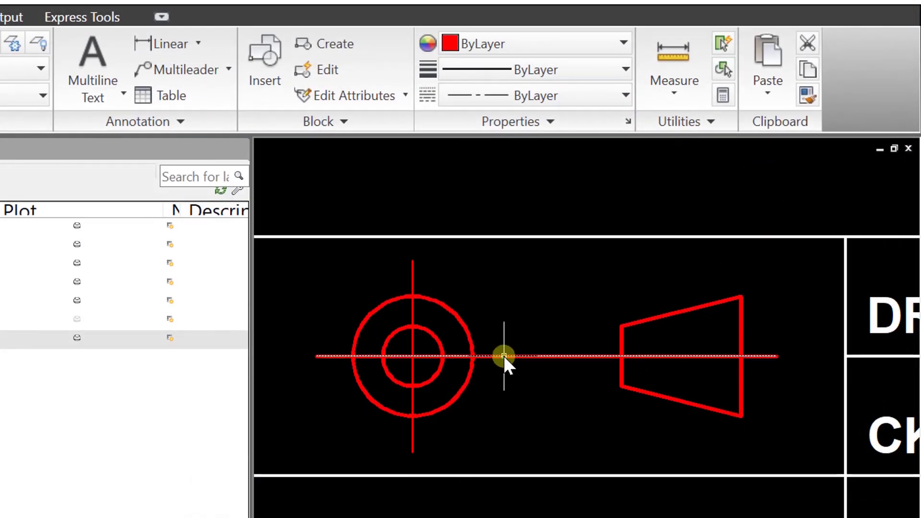
# - Set the linetype scale of the projection symbol's horizontal centre line to 0.5 and clear the selection
pyautogui.click(504, 356)
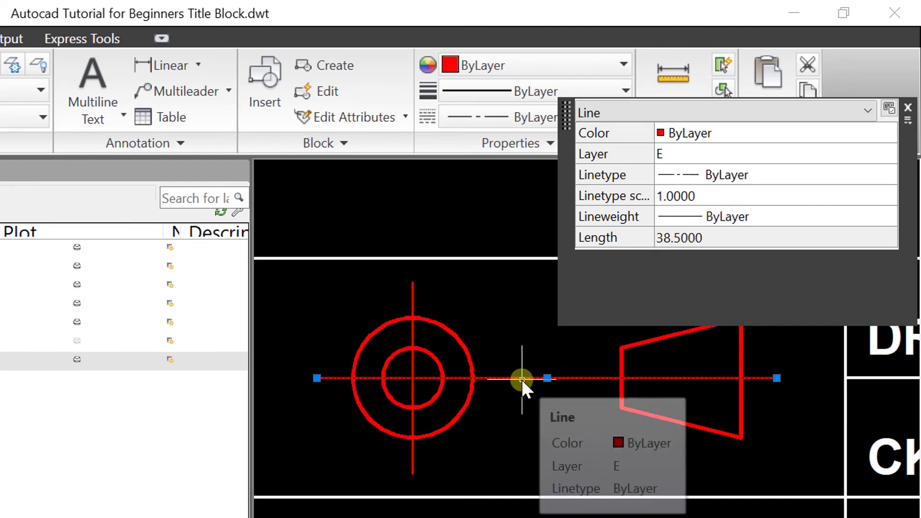
pyautogui.click(658, 198)
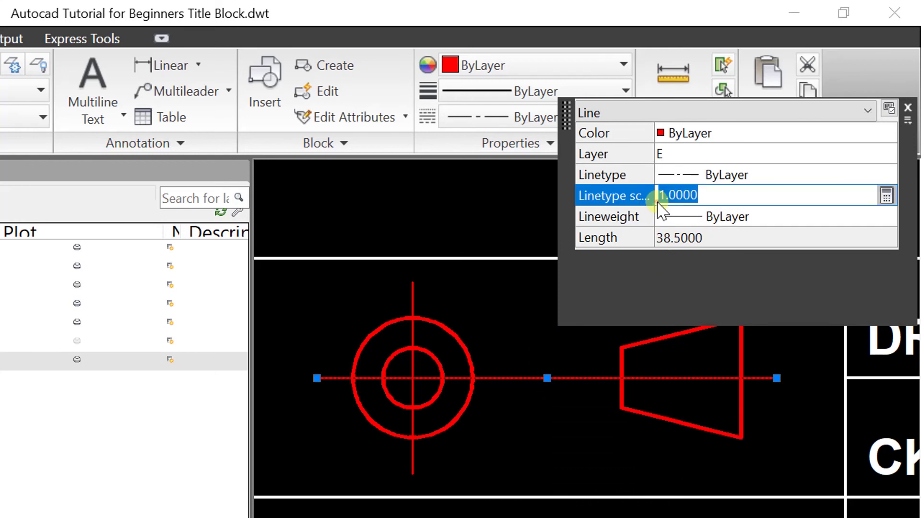
pyautogui.click(687, 195)
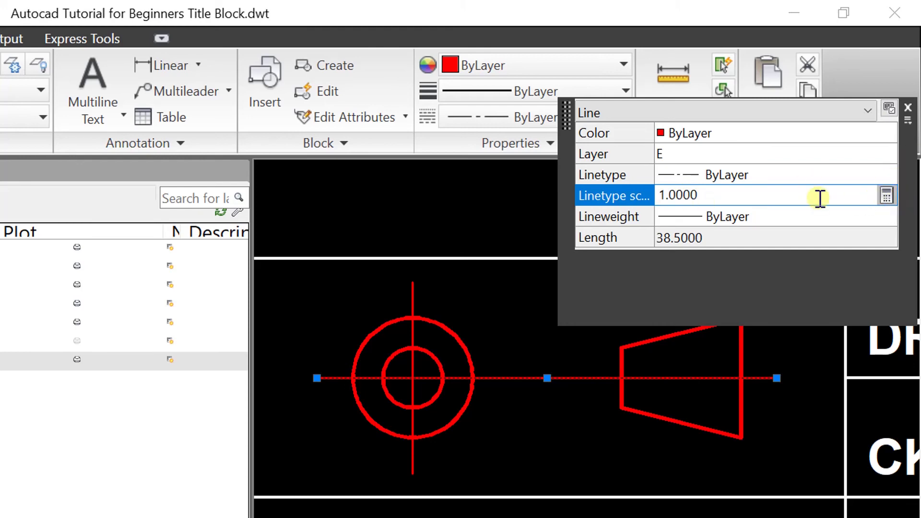
pyautogui.click(612, 195)
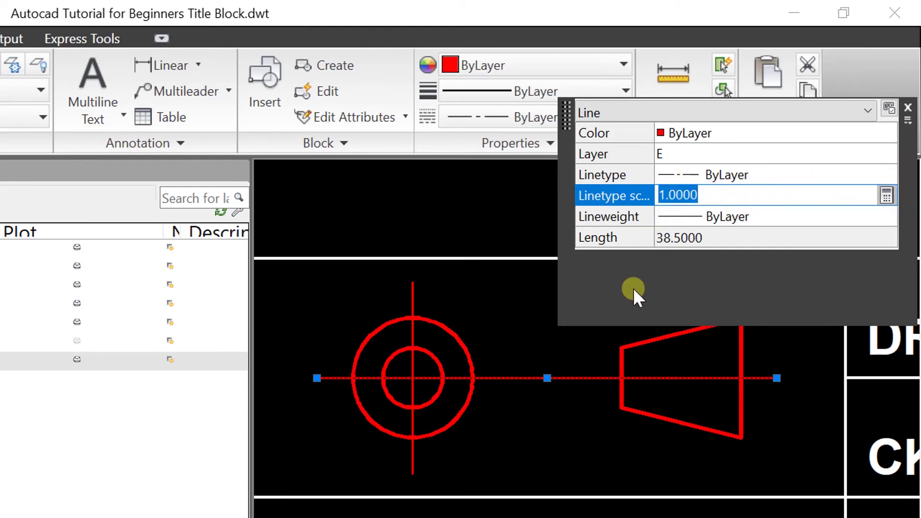
pyautogui.write('0.5')
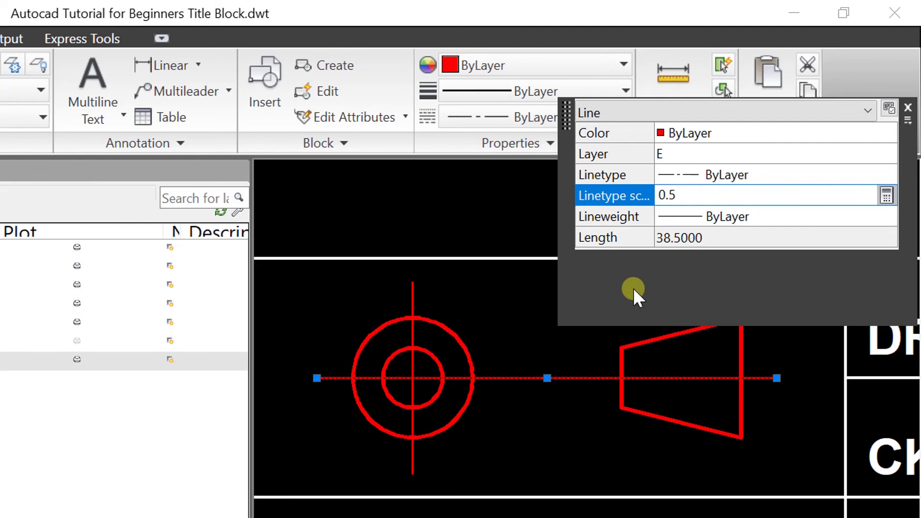
pyautogui.press('Return')
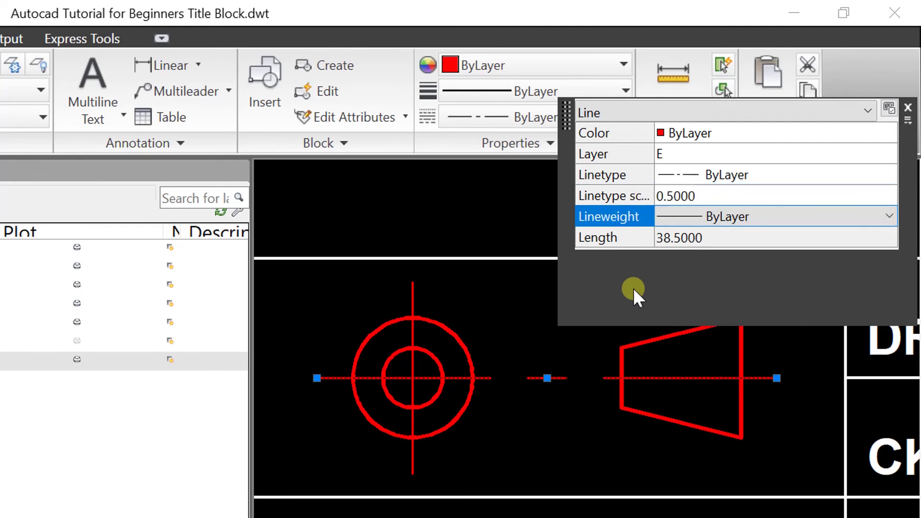
pyautogui.press('Escape')
pyautogui.scroll(-2, 509, 485)
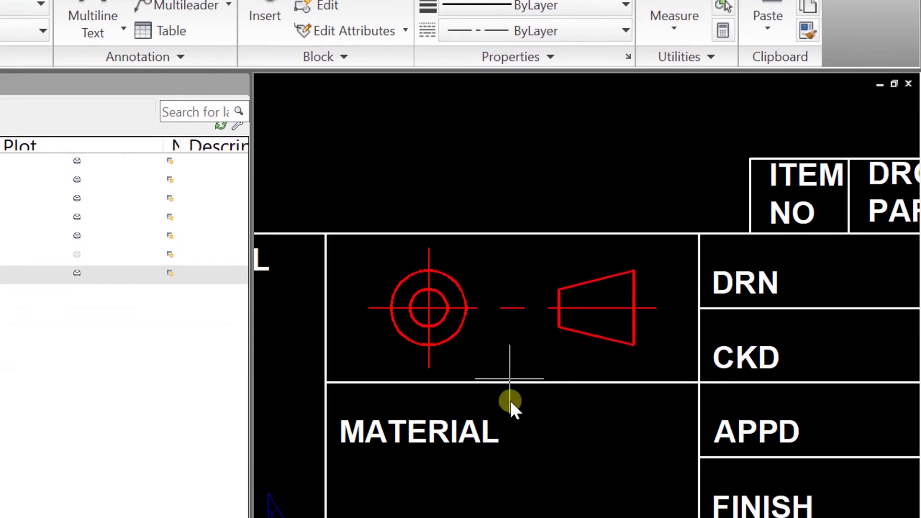
pyautogui.scroll(2, 479, 359)
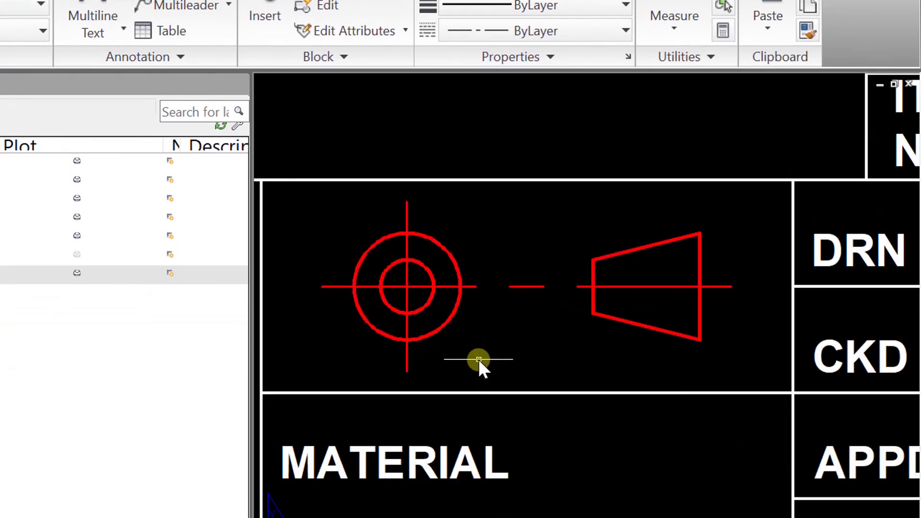
# - Set the linetype scale of the vertical centre line through the symbol's circles to 0.5
pyautogui.click(407, 211)
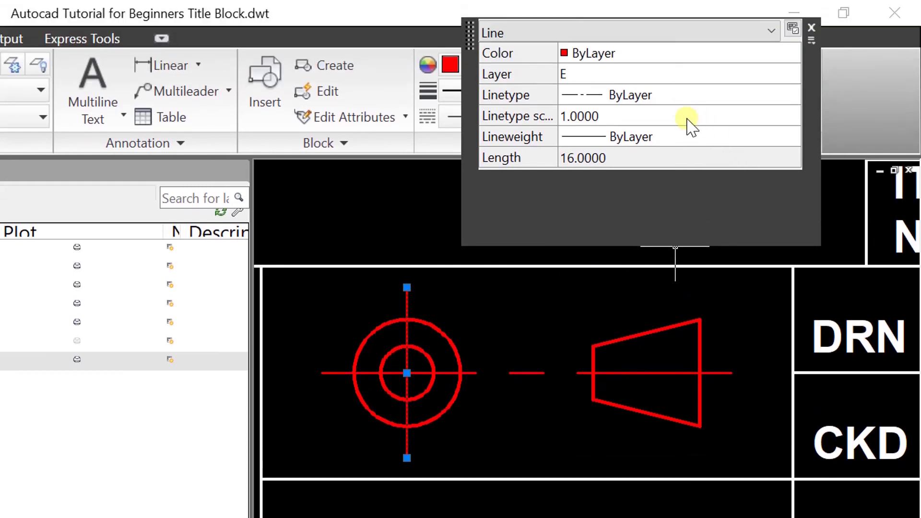
pyautogui.click(686, 126)
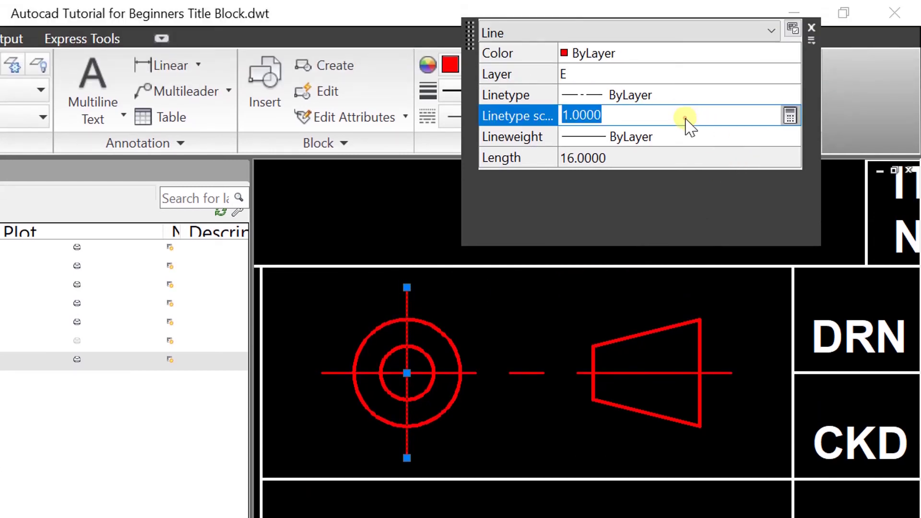
pyautogui.write('o')
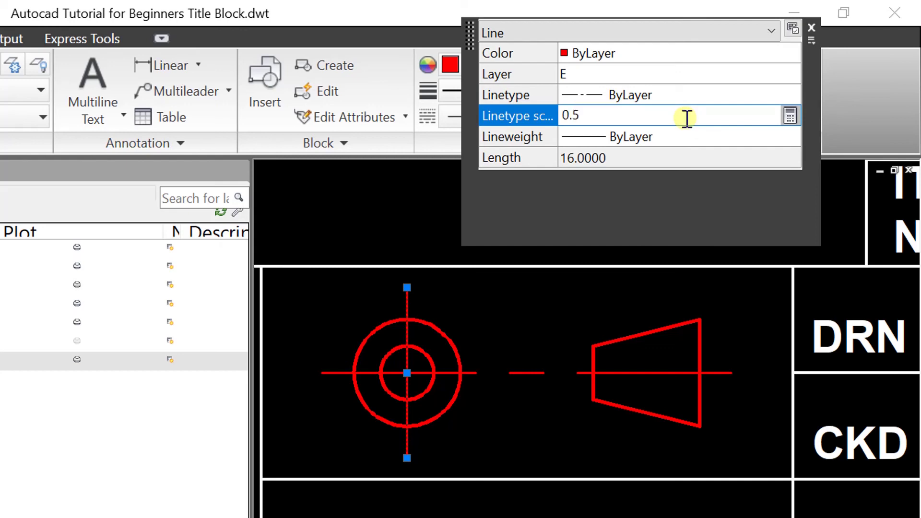
pyautogui.write('.5')
pyautogui.press('Return')
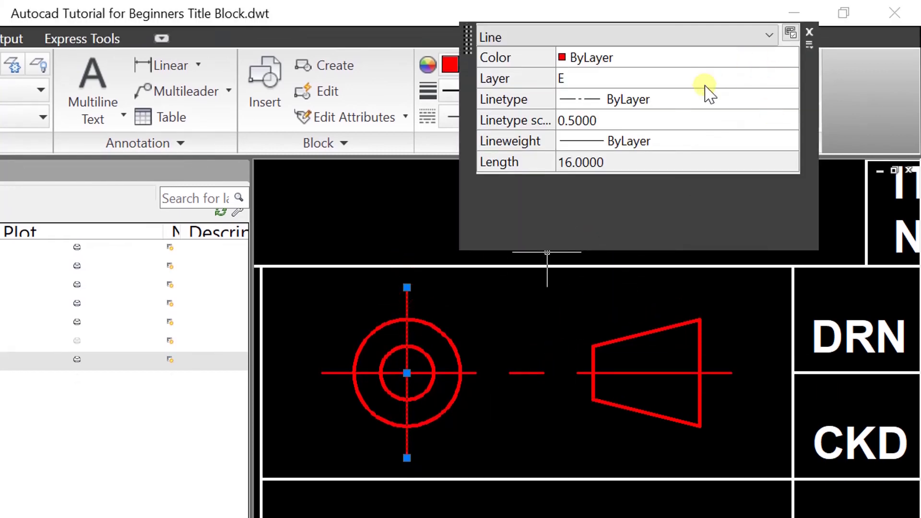
# - Reduce the linetype scale of the circles' vertical centre line to 0.25 and clear the selection
pyautogui.click(699, 73)
pyautogui.write('0')
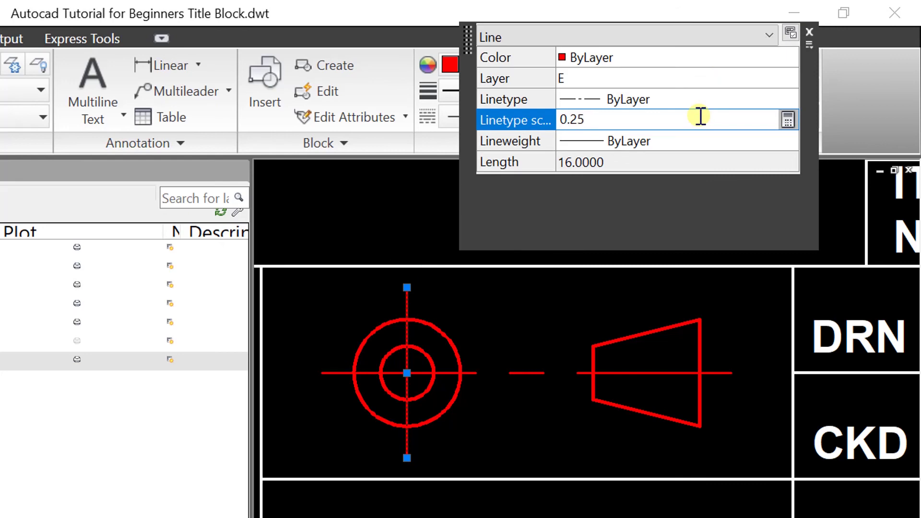
pyautogui.press('Return')
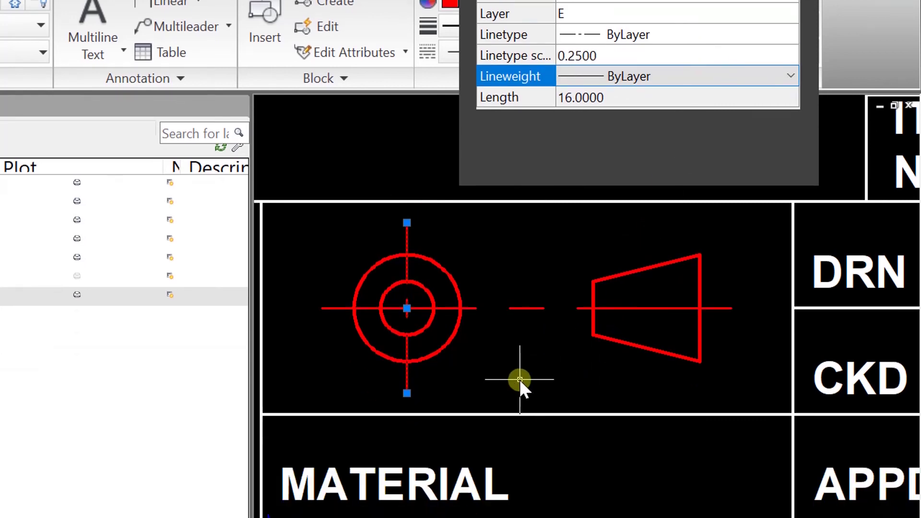
pyautogui.press('Escape')
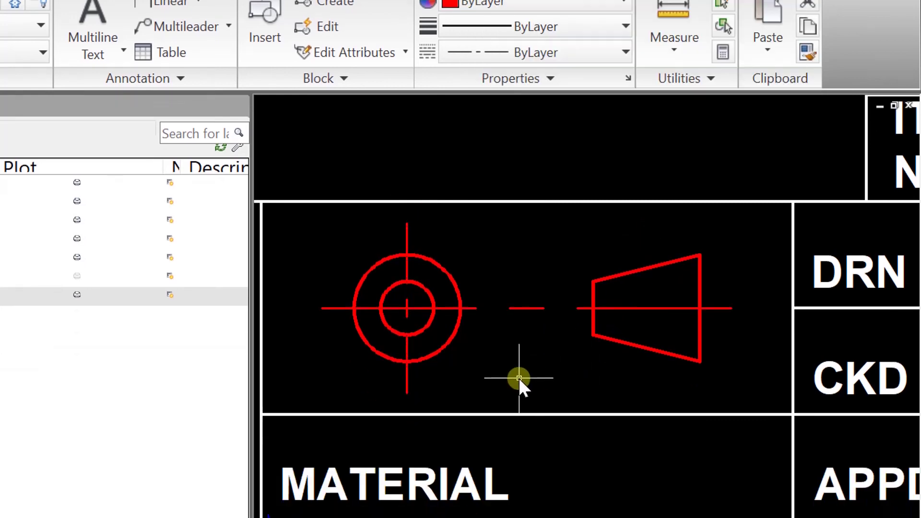
pyautogui.scroll(-2, 528, 362)
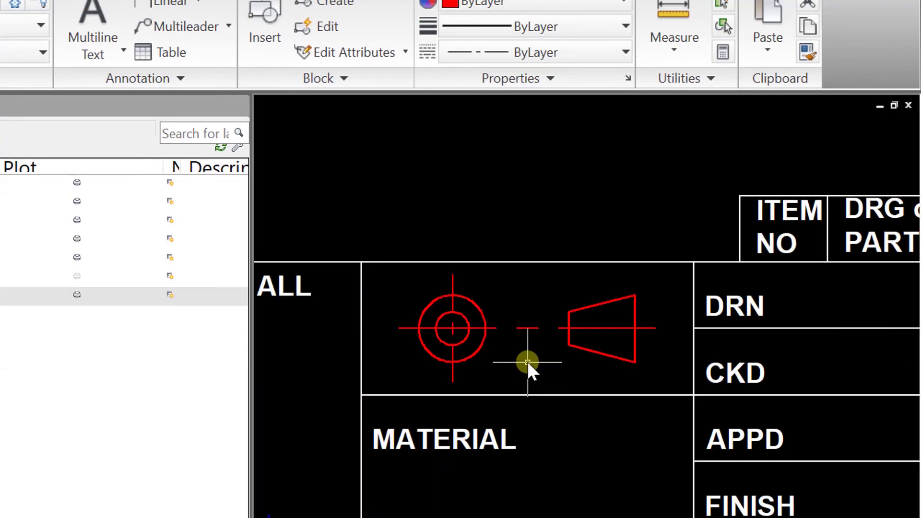
pyautogui.scroll(2, 527, 362)
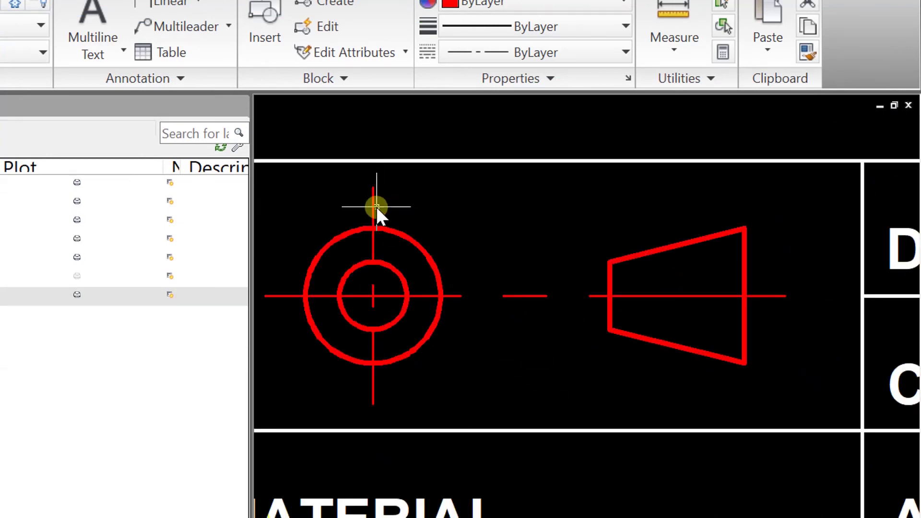
# - Open the plot settings for Layout1 and generate a full plot preview of the sheet
pyautogui.scroll(-4, 747, 324)
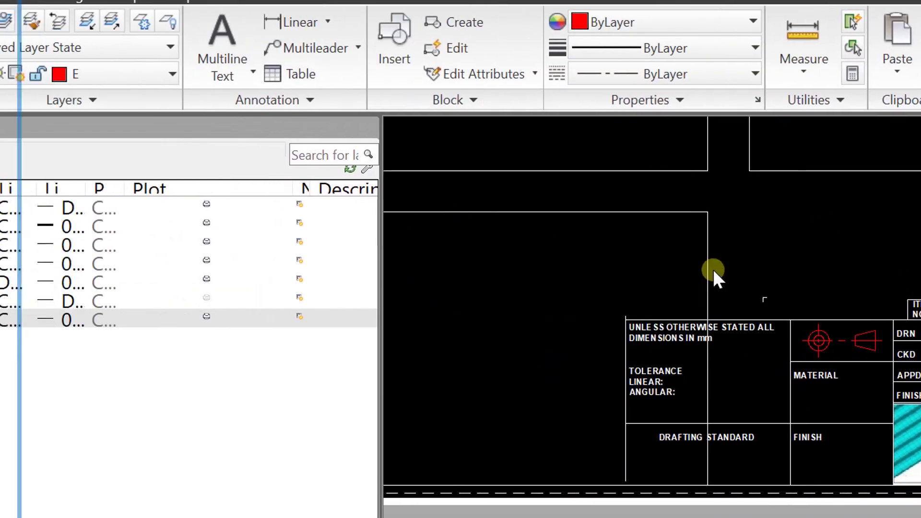
pyautogui.scroll(-5, 542, 259)
pyautogui.scroll(2, 697, 263)
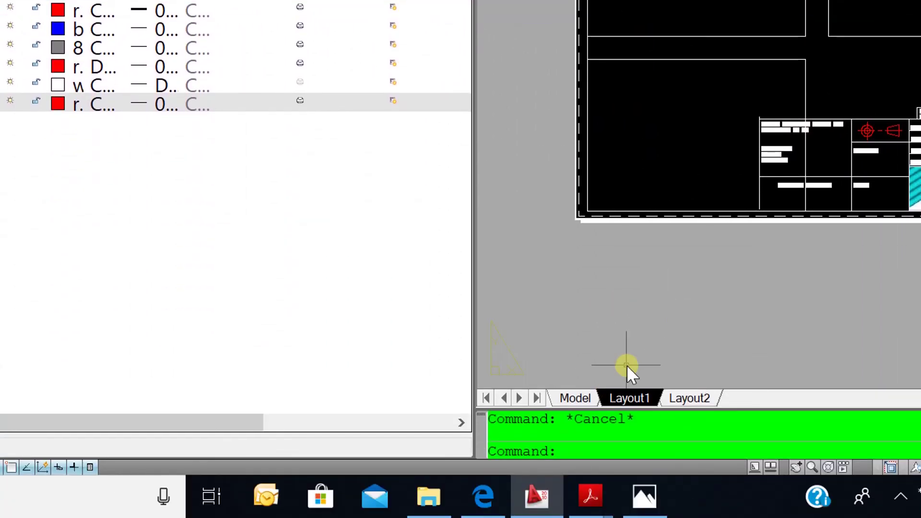
pyautogui.rightClick(633, 396)
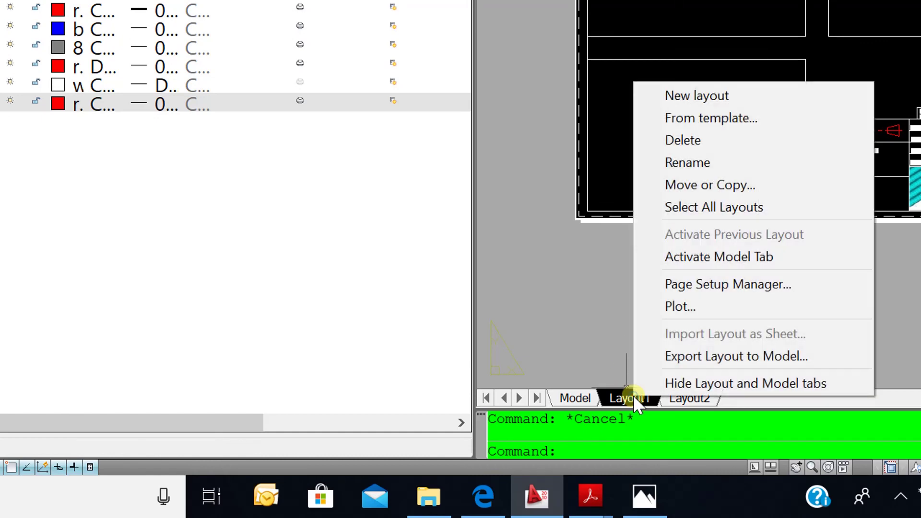
pyautogui.click(689, 306)
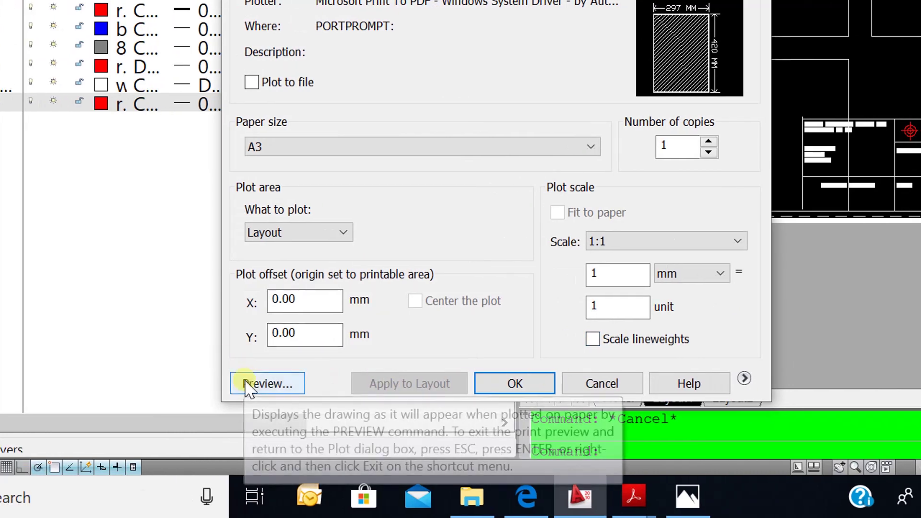
pyautogui.click(181, 382)
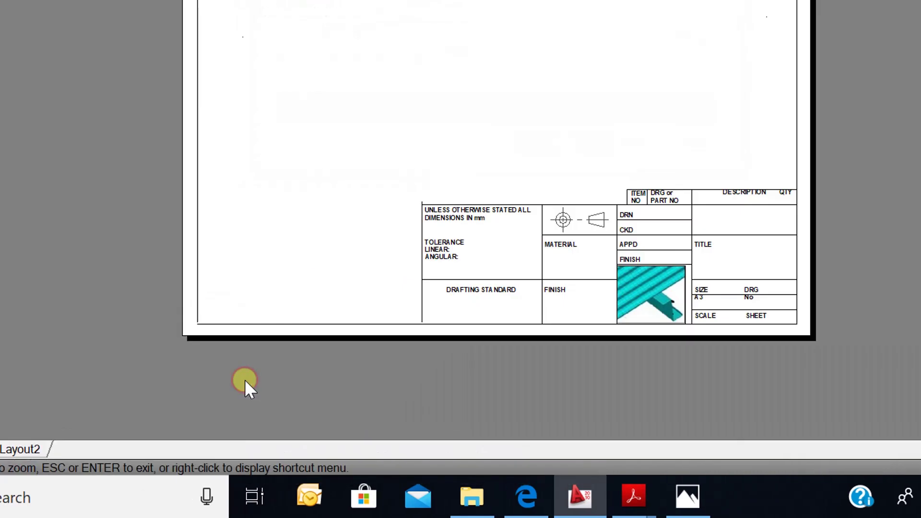
# - Examine the projection symbol's centre lines, the title block and the sheet border in the plot preview
pyautogui.scroll(4, 676, 215)
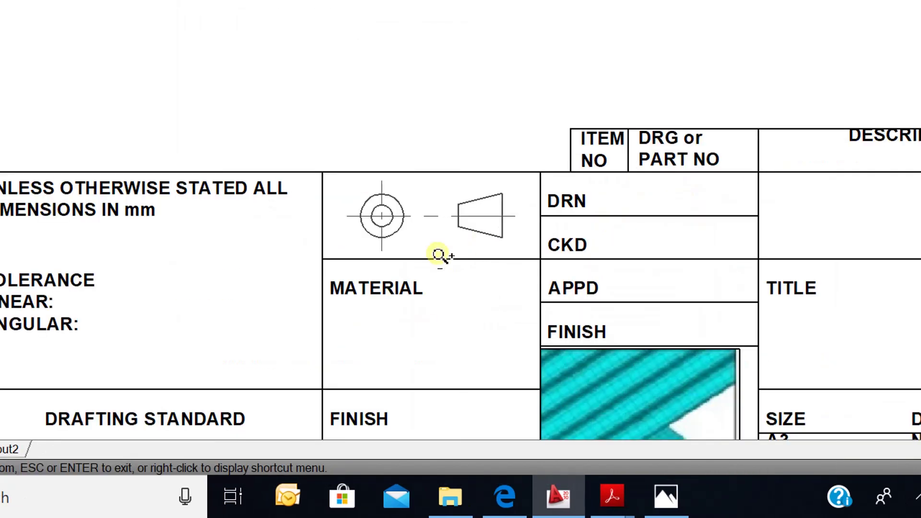
pyautogui.scroll(4, 430, 259)
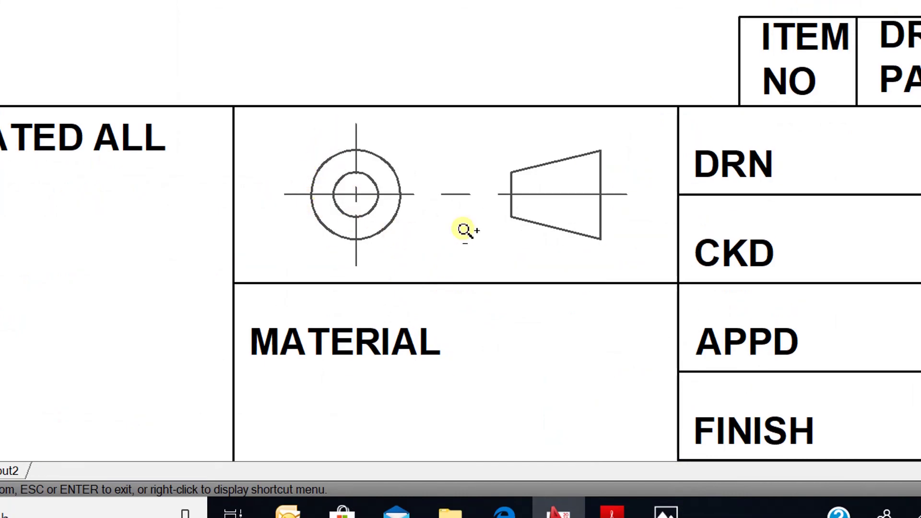
pyautogui.scroll(-4, 460, 226)
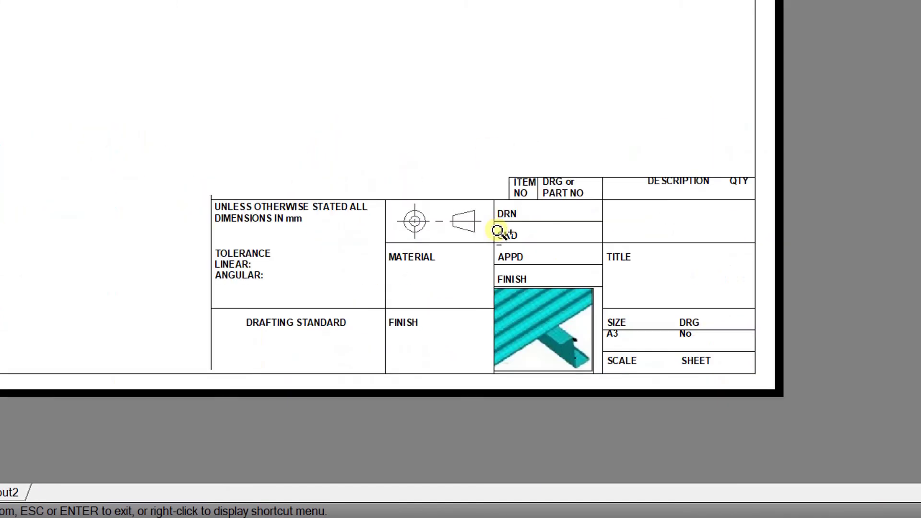
pyautogui.scroll(4, 460, 228)
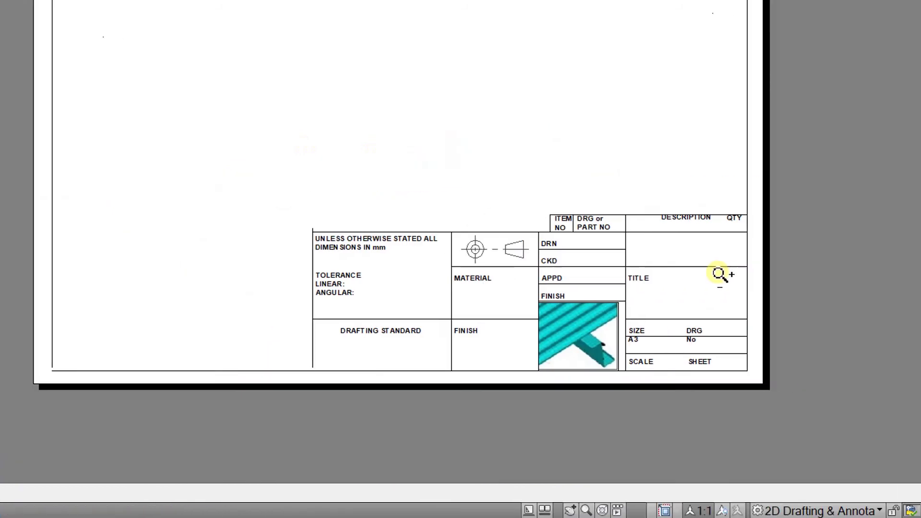
pyautogui.scroll(-4, 862, 291)
pyautogui.scroll(3, 808, 175)
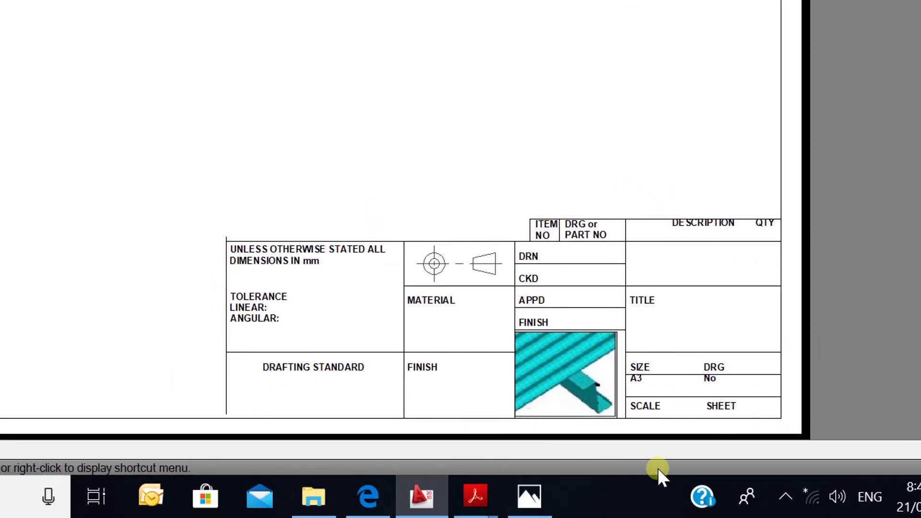
pyautogui.scroll(-2, 674, 376)
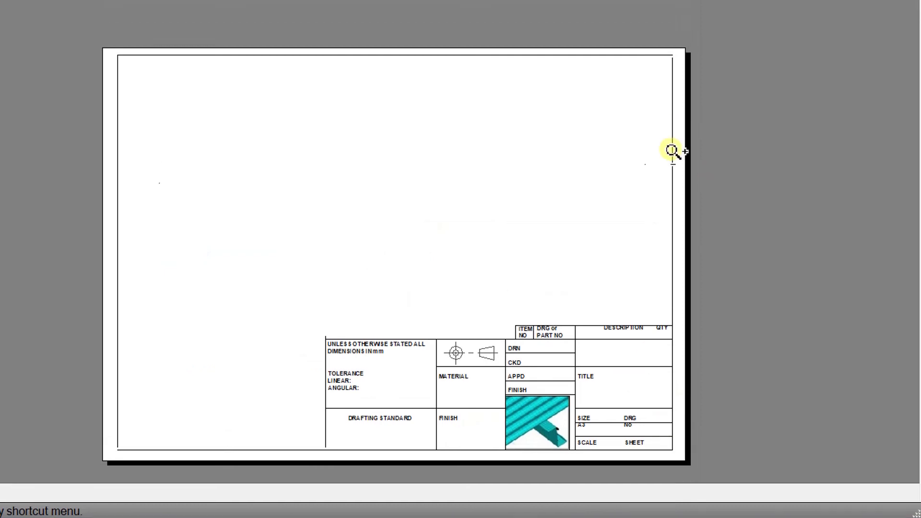